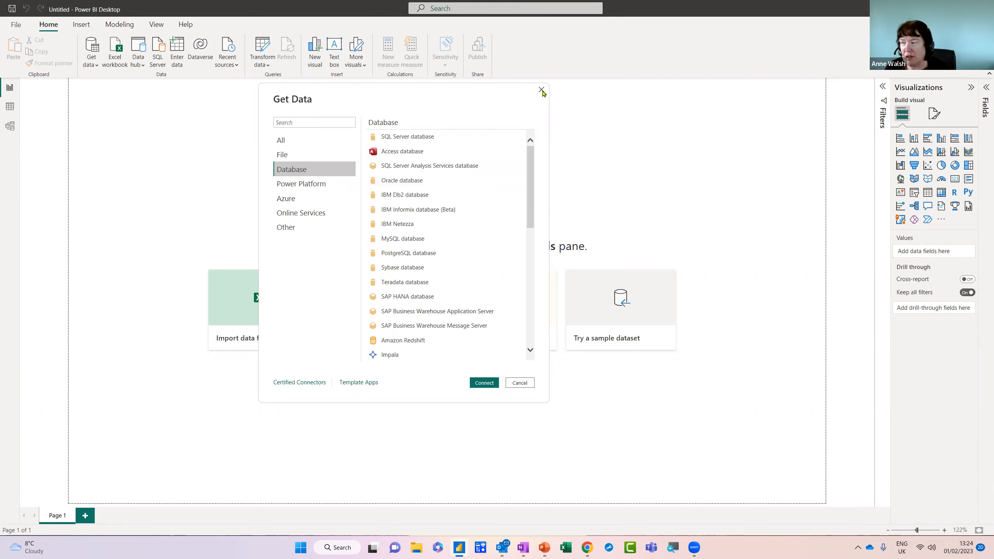
Step: Open the Excel workbook Worldwide-Importers 2018-2020 from the 02 Introduction folder as a data source
click(541, 91)
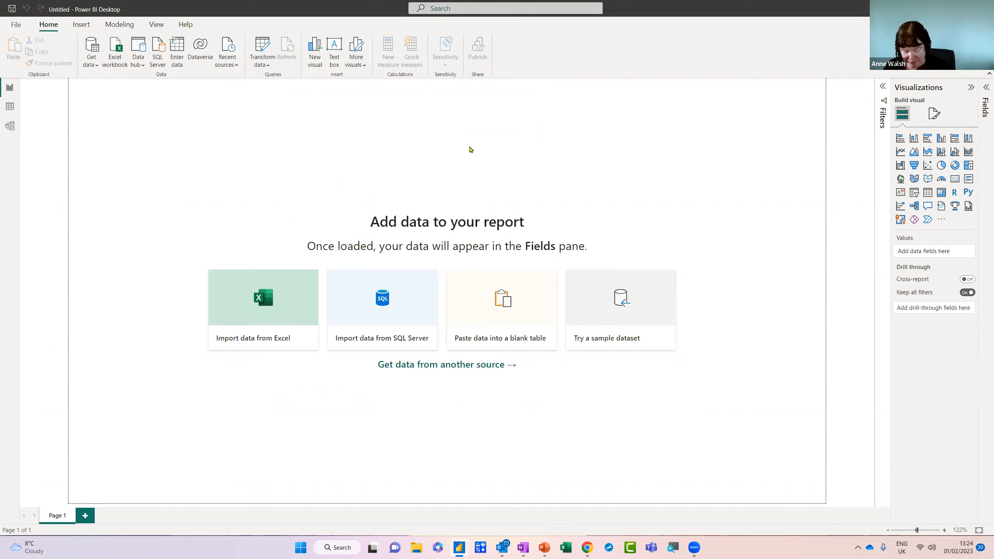
click(122, 66)
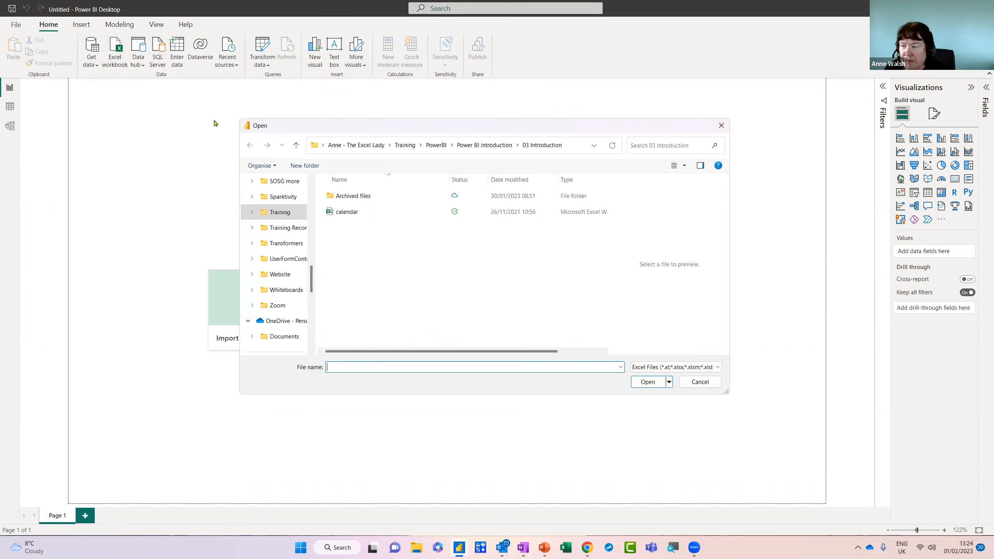
click(429, 146)
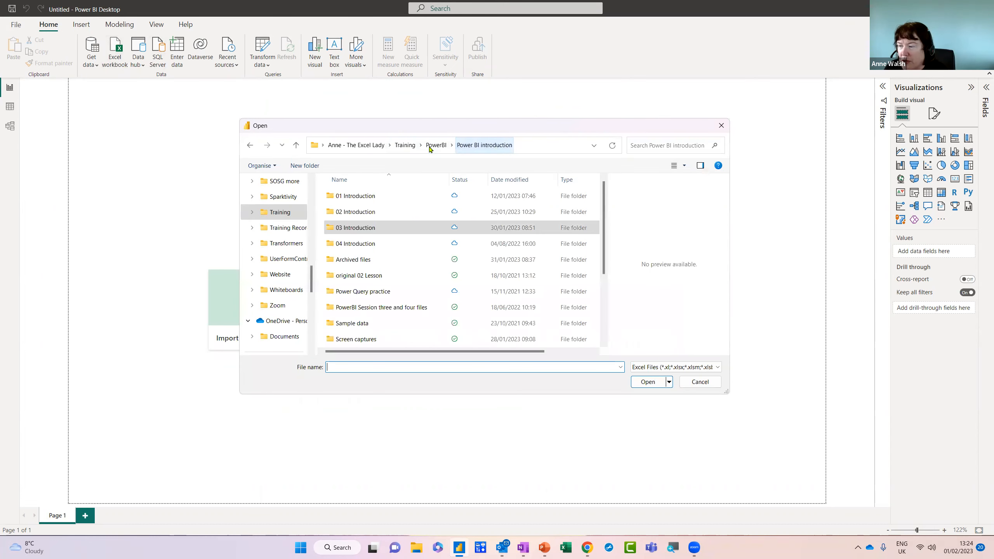
double_click(384, 212)
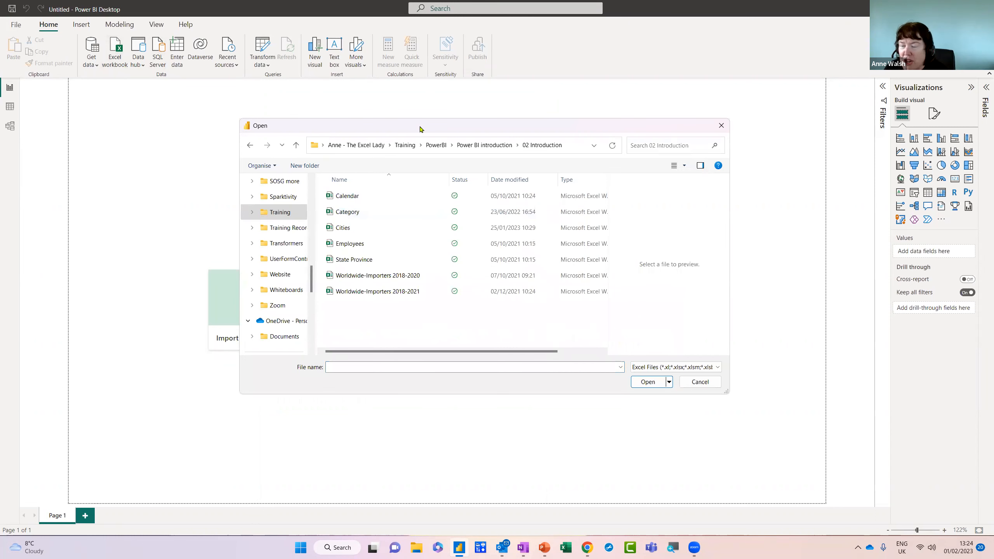
drag(422, 128, 373, 130)
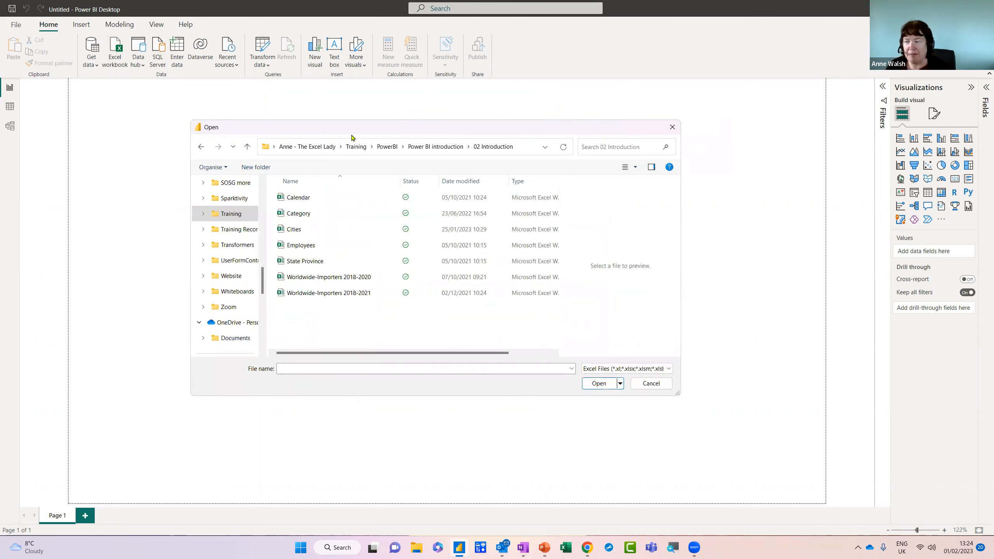
click(334, 279)
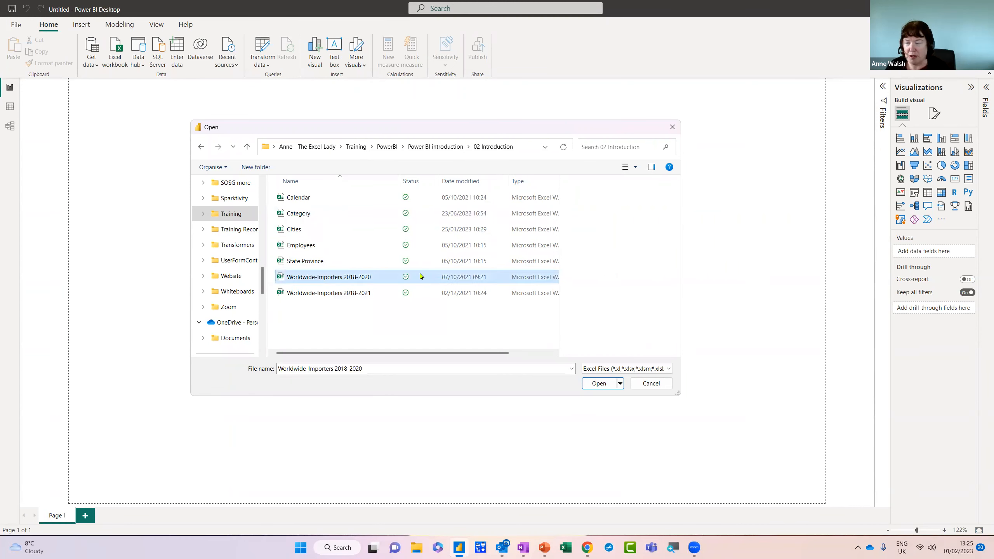
click(598, 384)
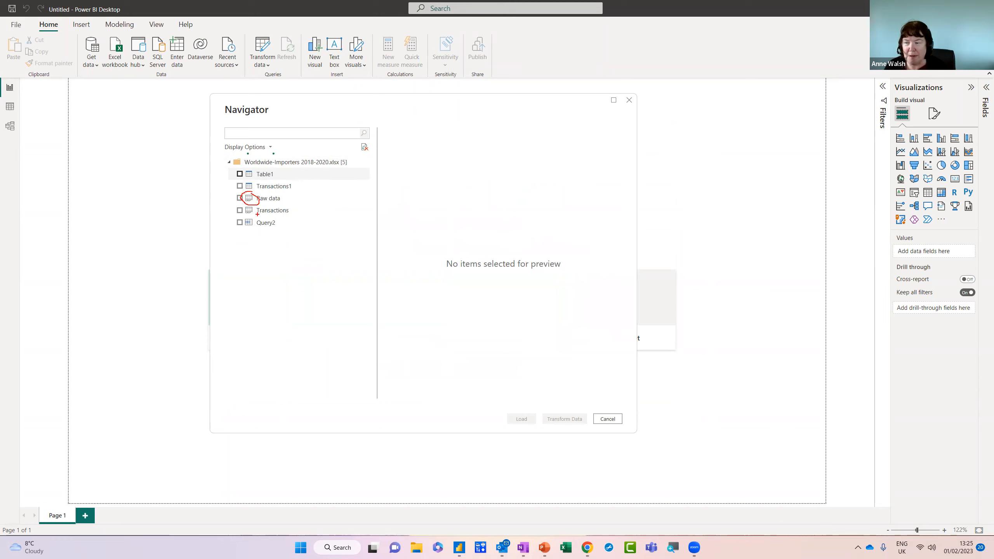
mouse_move(248, 220)
mouse_down()
mouse_move(259, 204)
mouse_move(242, 181)
mouse_move(246, 195)
mouse_up()
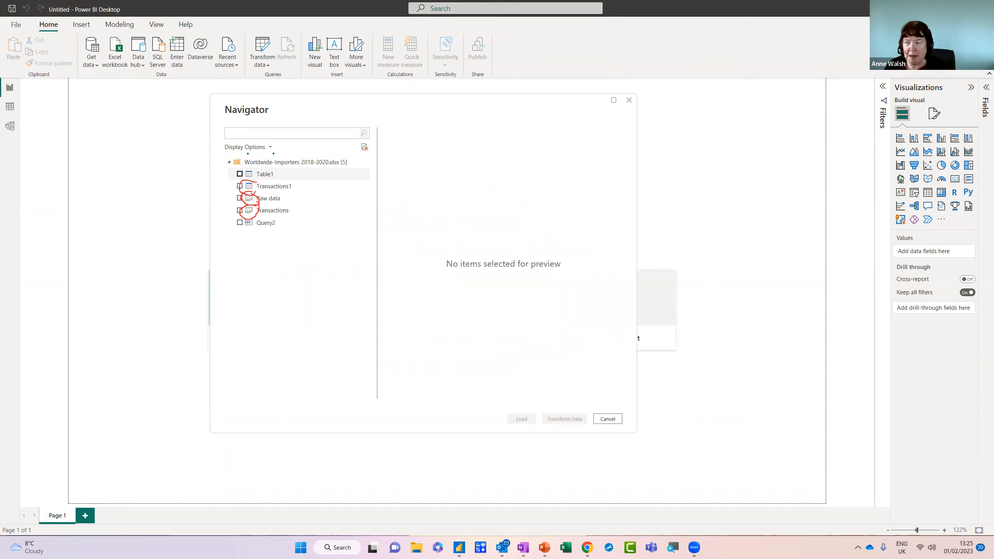
Step: Load the Transactions1 table by way of the Power Query Editor, refreshing its data preview before closing and applying
click(239, 186)
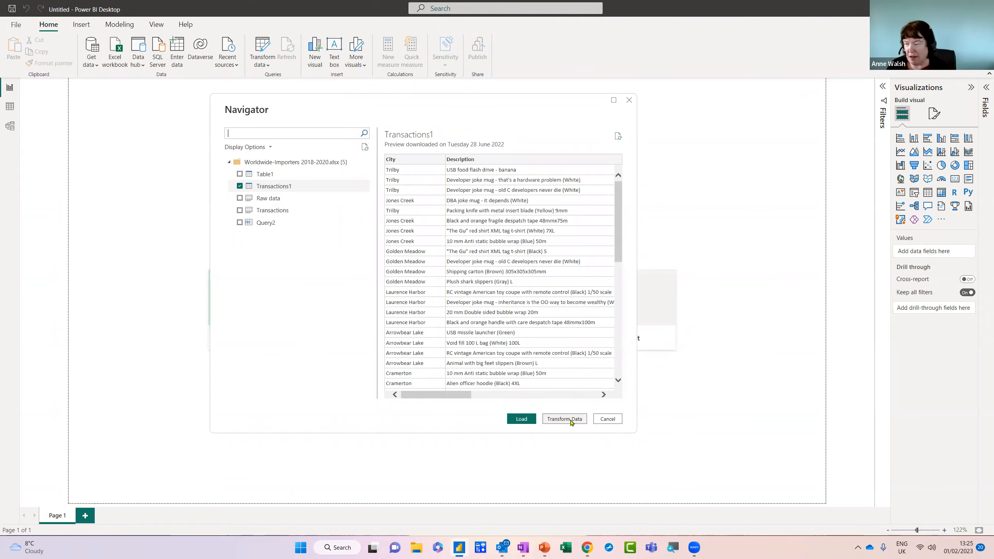
click(570, 419)
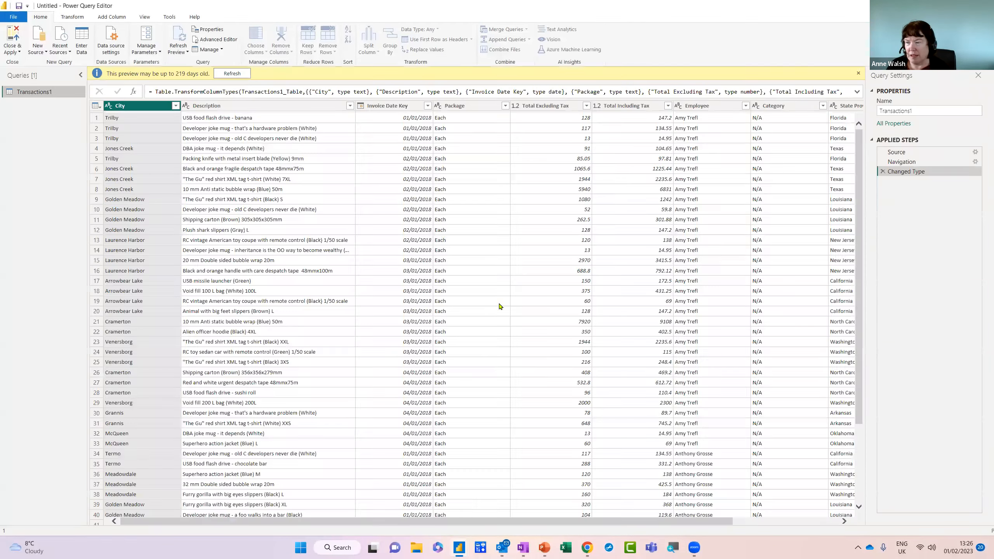
click(241, 74)
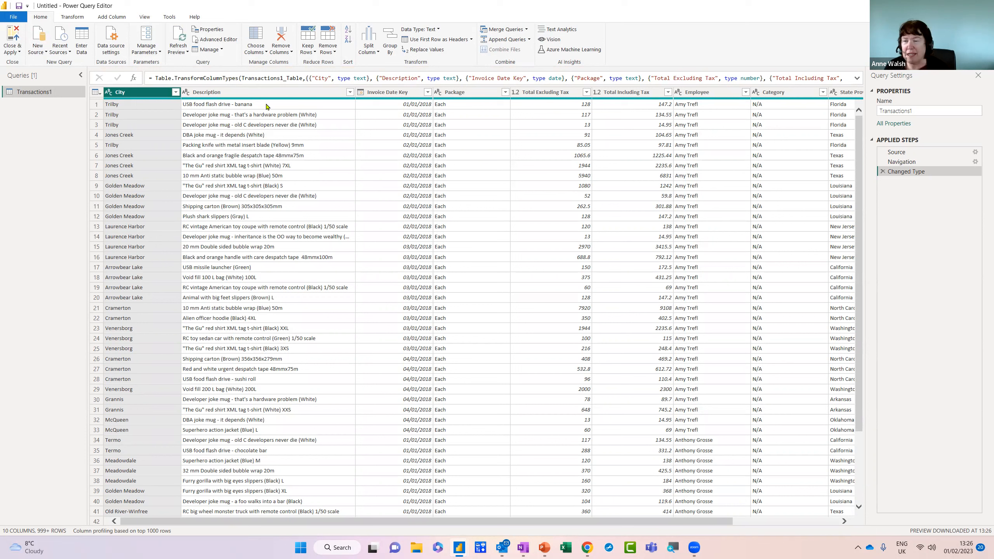
click(18, 52)
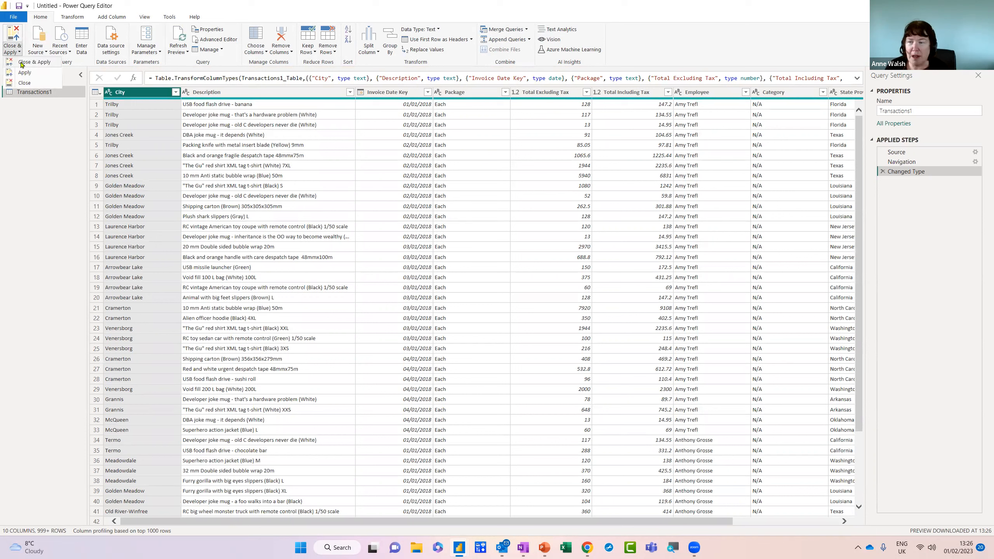
click(21, 64)
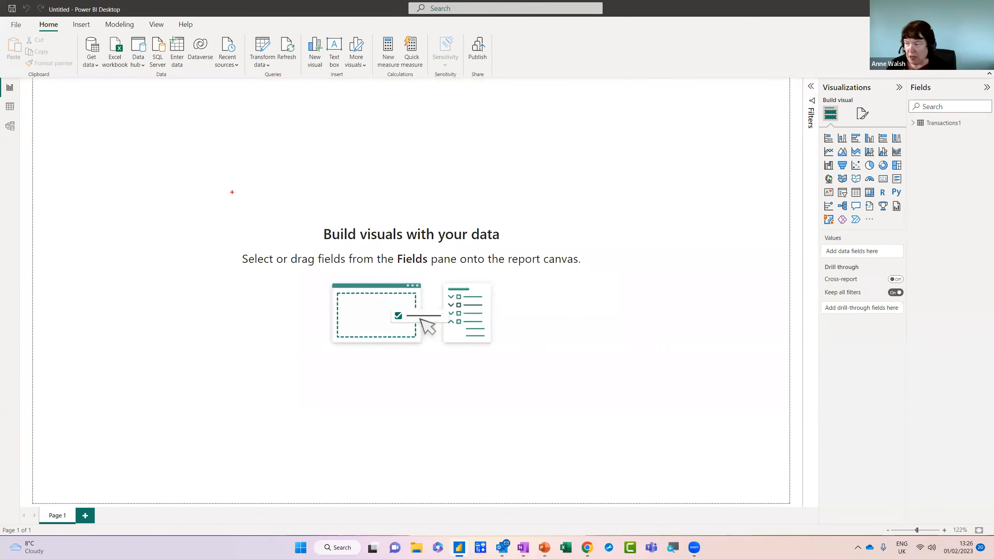
mouse_move(980, 125)
mouse_down()
mouse_move(965, 114)
mouse_move(911, 140)
mouse_move(979, 123)
mouse_up()
key(Escape)
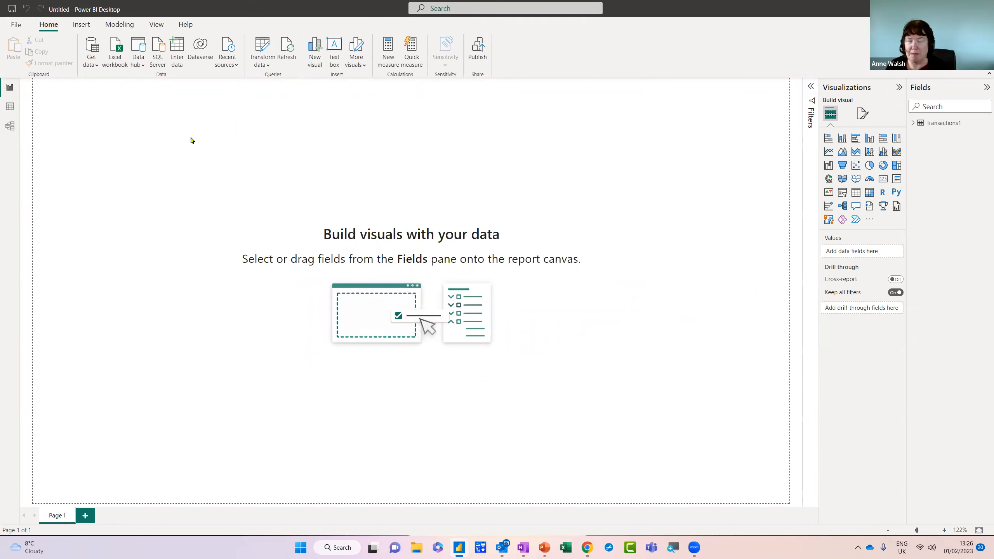
Step: Import the Cities workbook from the 02 Introduction folder and load its Cities1 table directly, without transforming it
click(116, 63)
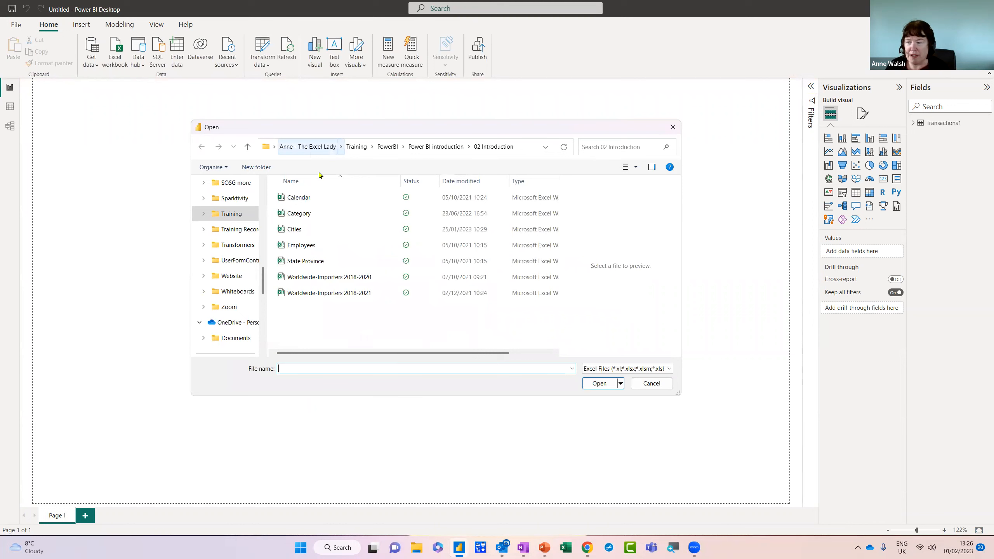
click(310, 231)
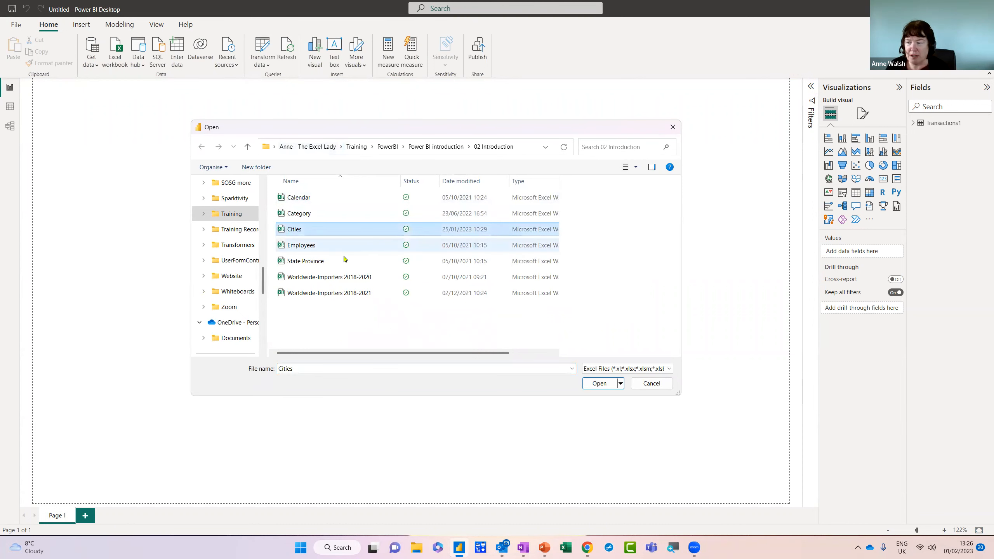
click(599, 383)
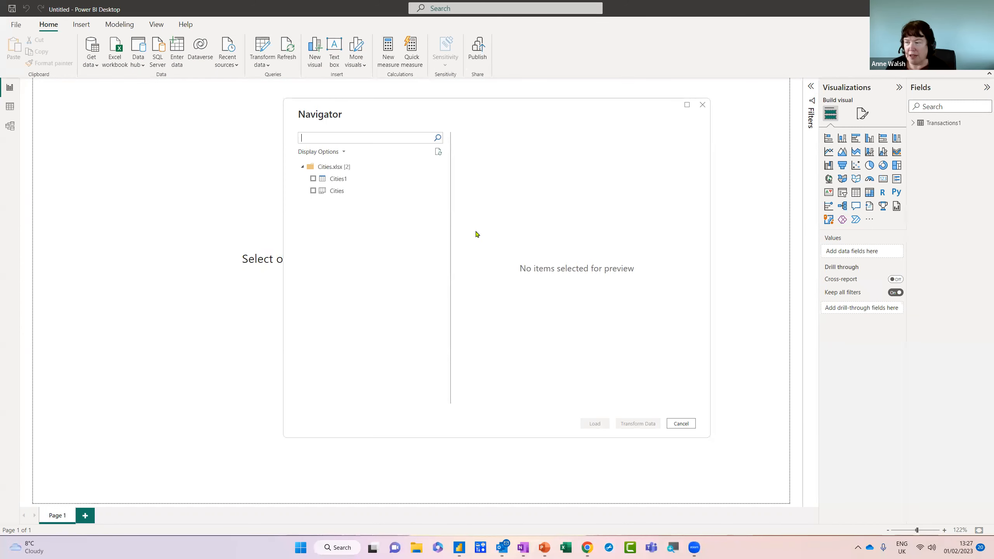
click(313, 179)
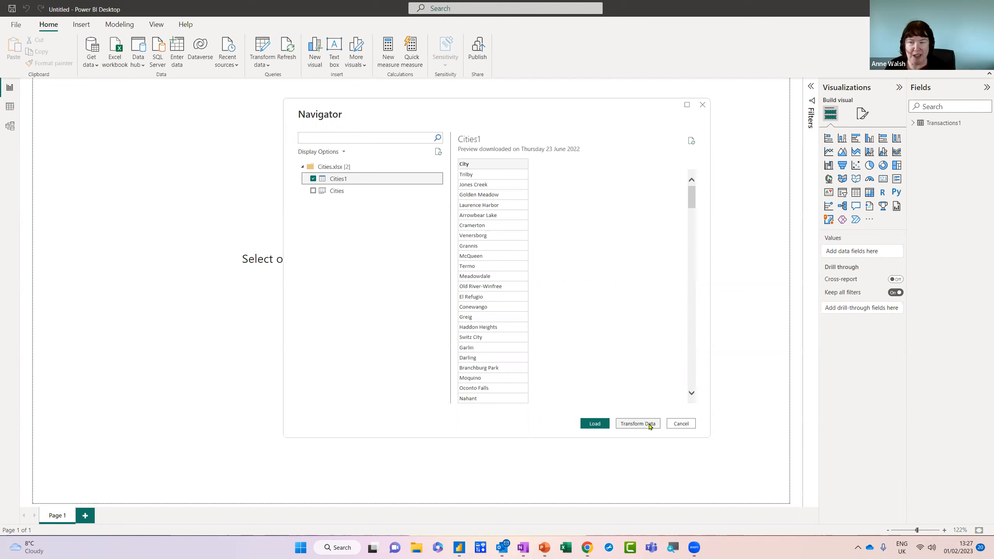
click(596, 424)
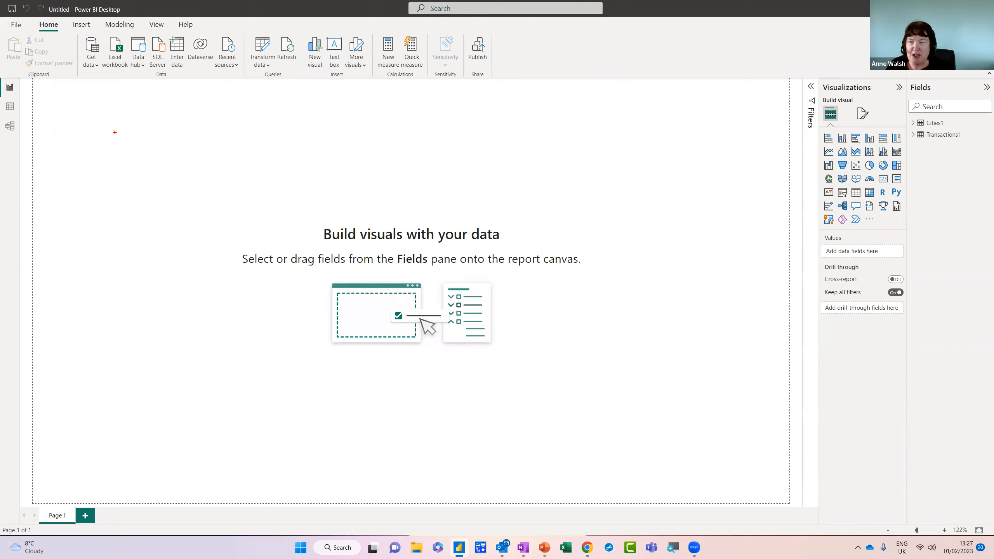
mouse_move(33, 91)
mouse_down()
mouse_move(13, 73)
mouse_move(1, 129)
mouse_move(18, 164)
mouse_move(44, 108)
mouse_up()
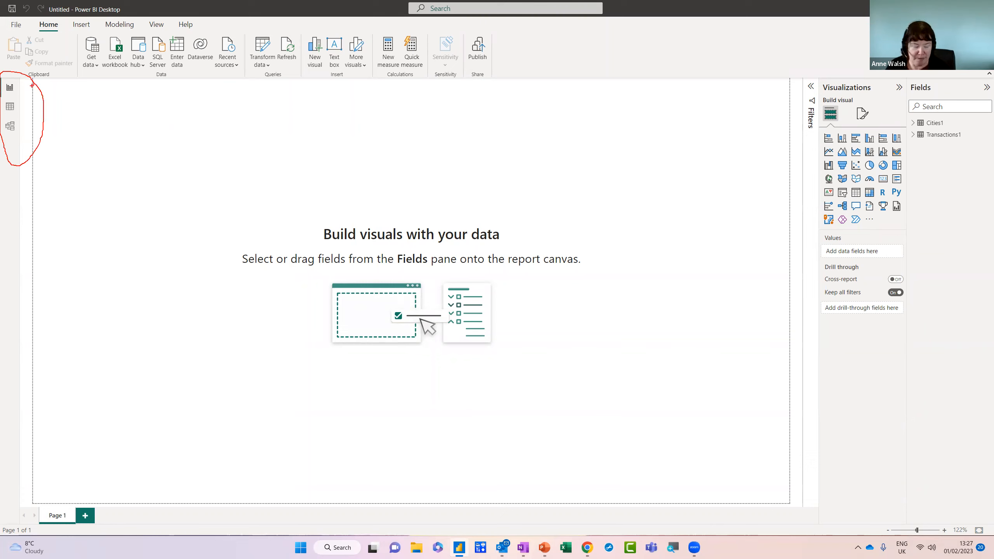
key(Escape)
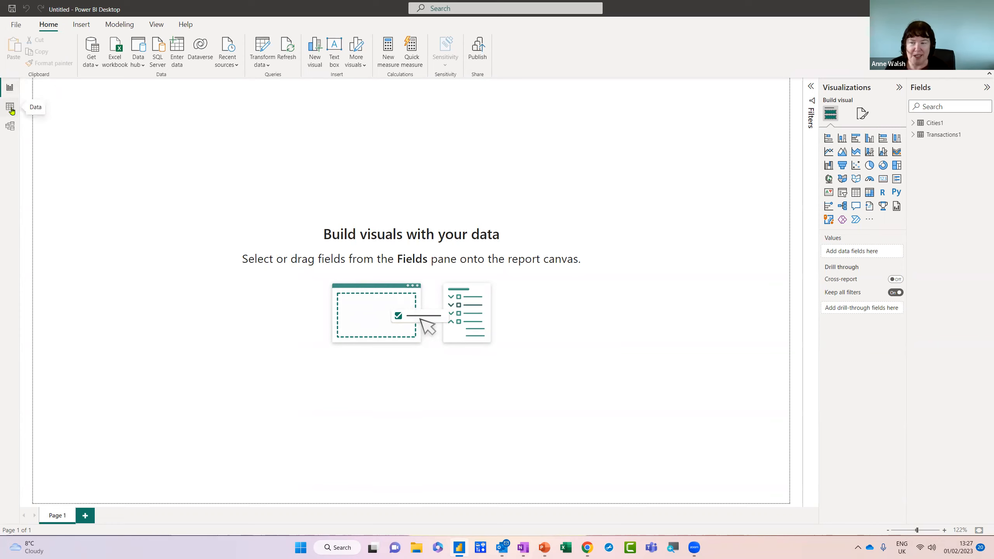
Step: Examine the rows of the loaded Cities1 and Transactions1 tables in Data view
click(11, 109)
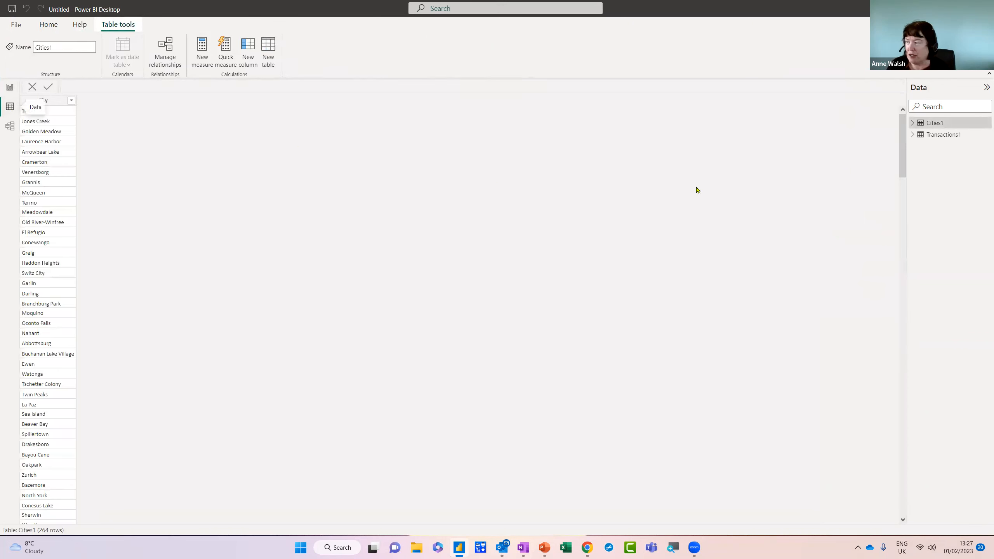
click(946, 136)
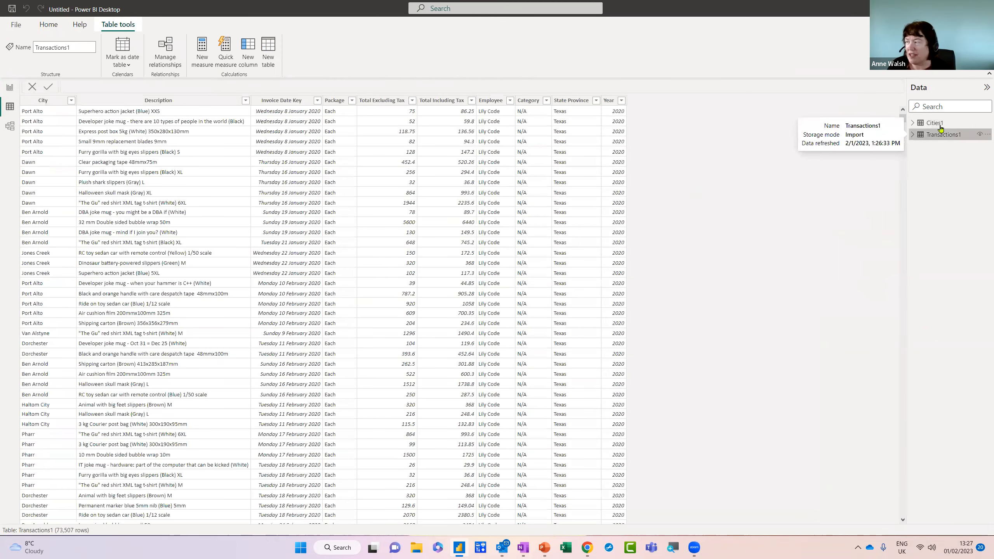
click(939, 124)
click(940, 136)
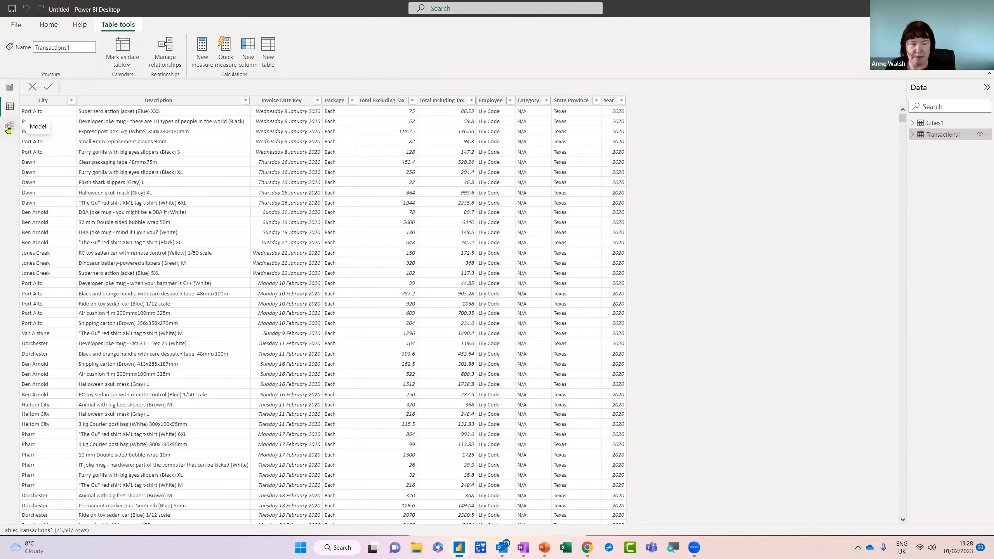
Step: Show the data model diagram and arrange the Transactions1 table card directly below the Cities1 card
click(10, 126)
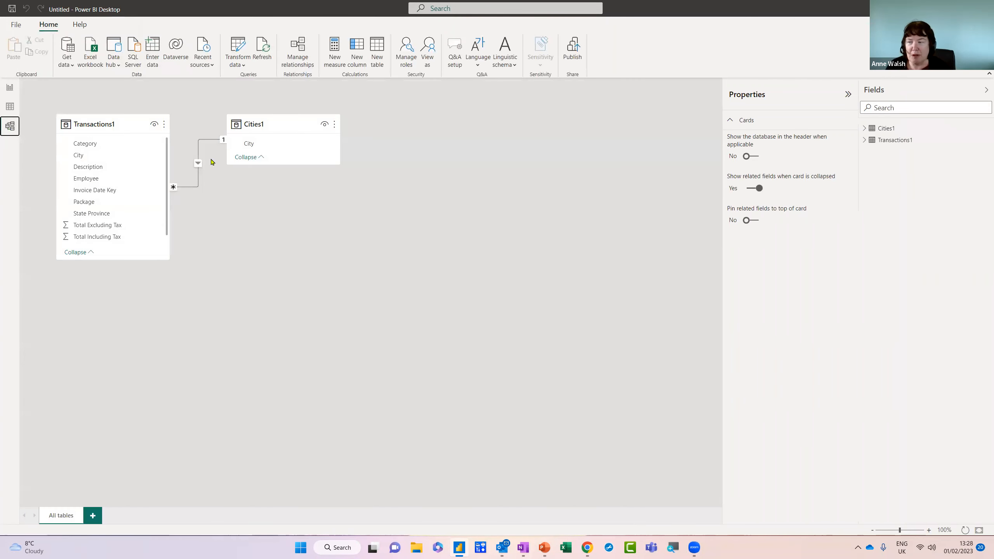
drag(292, 126, 313, 127)
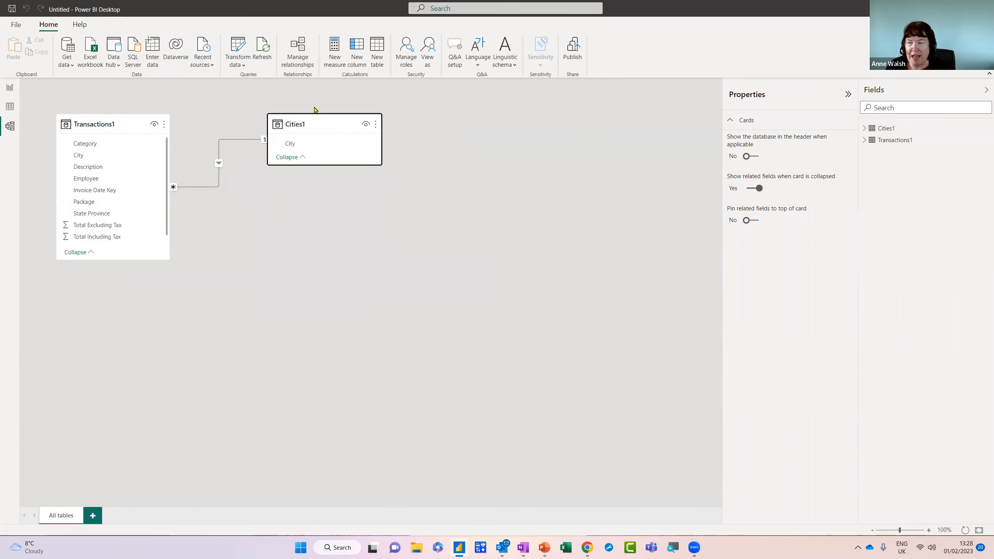
drag(124, 126, 335, 249)
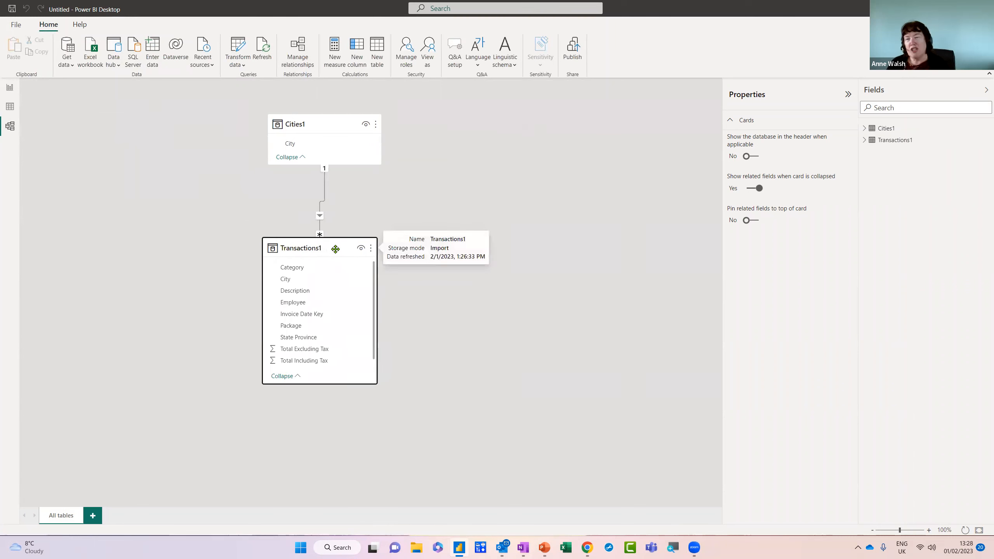
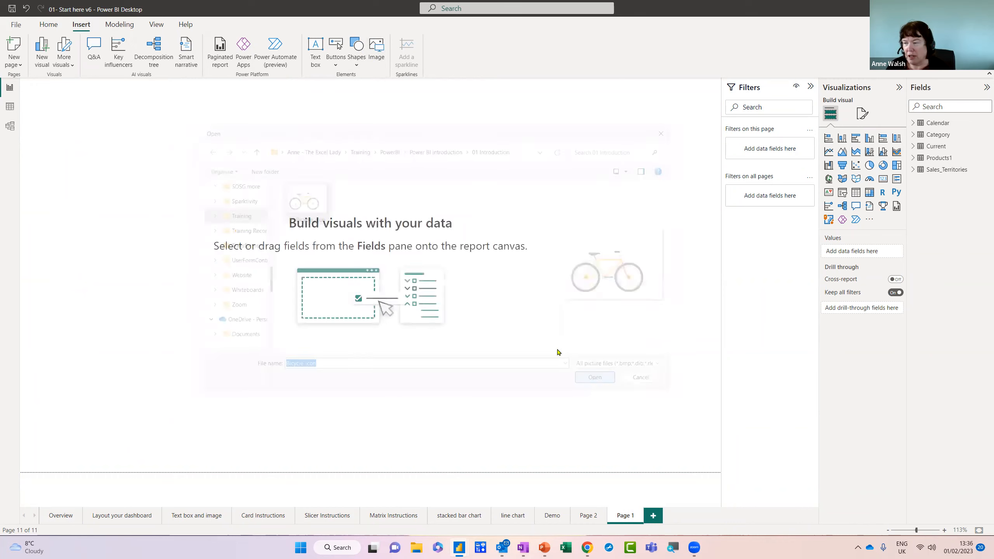
Step: Shrink the inserted bicycle image so it fits in the upper-left corner of report Page 1, and deselect it
drag(176, 228, 148, 177)
click(289, 172)
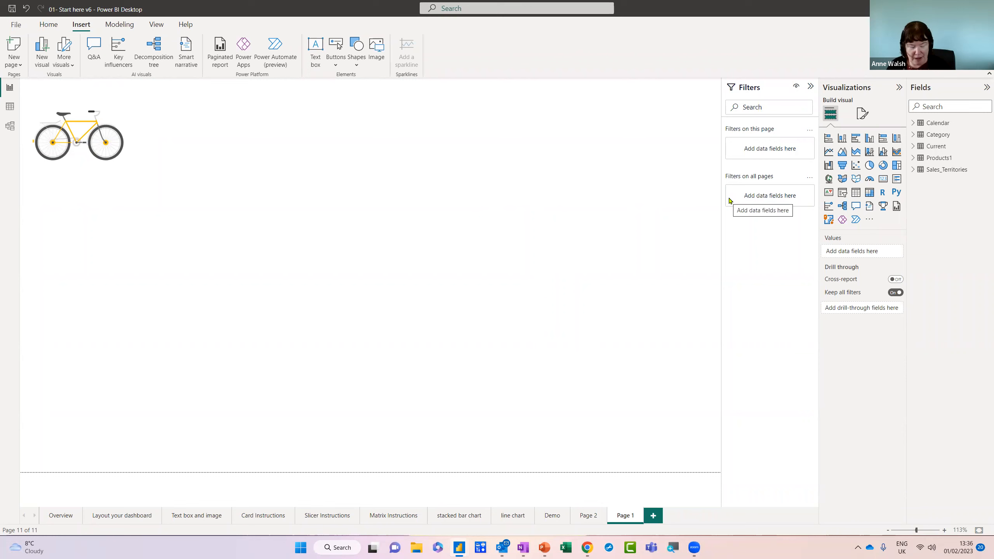
mouse_move(875, 74)
mouse_down()
mouse_move(814, 141)
mouse_move(845, 257)
mouse_move(907, 105)
mouse_move(875, 75)
mouse_up()
mouse_move(959, 93)
mouse_down()
mouse_move(916, 156)
mouse_move(979, 141)
mouse_move(964, 81)
mouse_up()
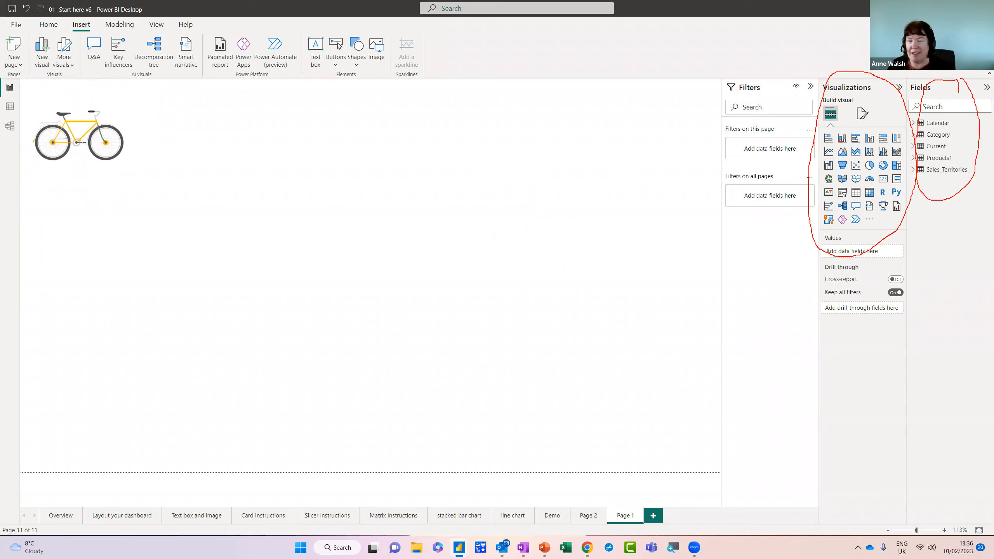
key(Escape)
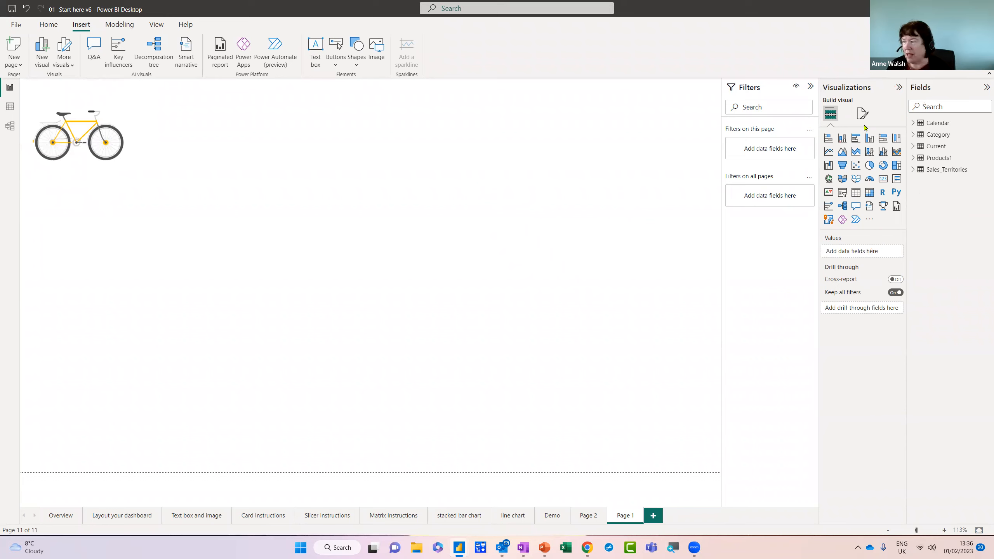
Step: Set the canvas background color of report Page 1 to the lightest green theme shade
click(860, 118)
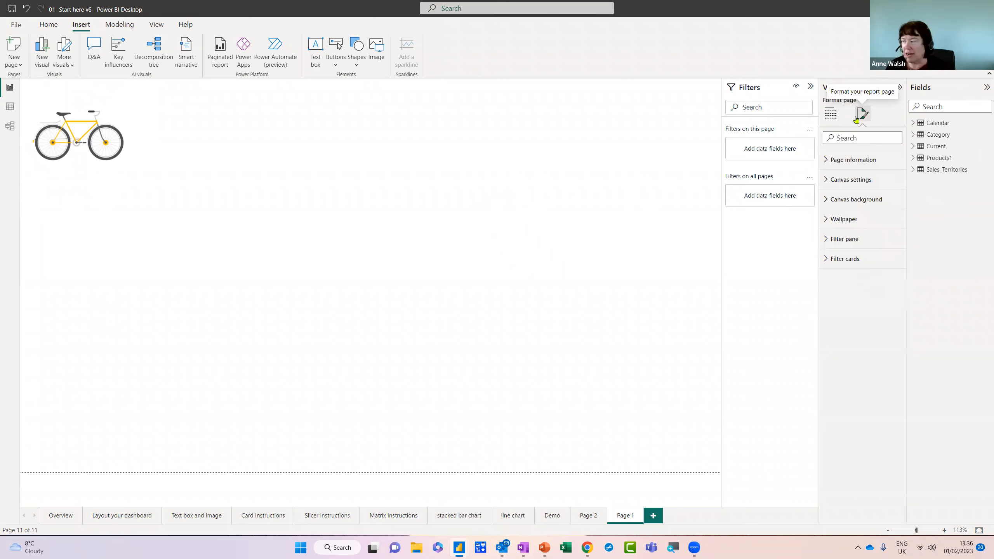
click(826, 199)
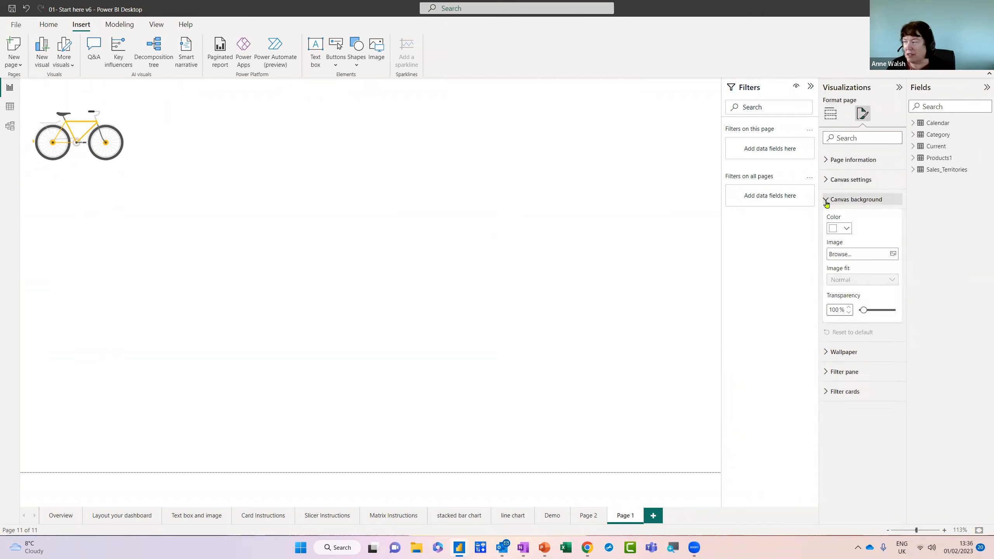
click(847, 229)
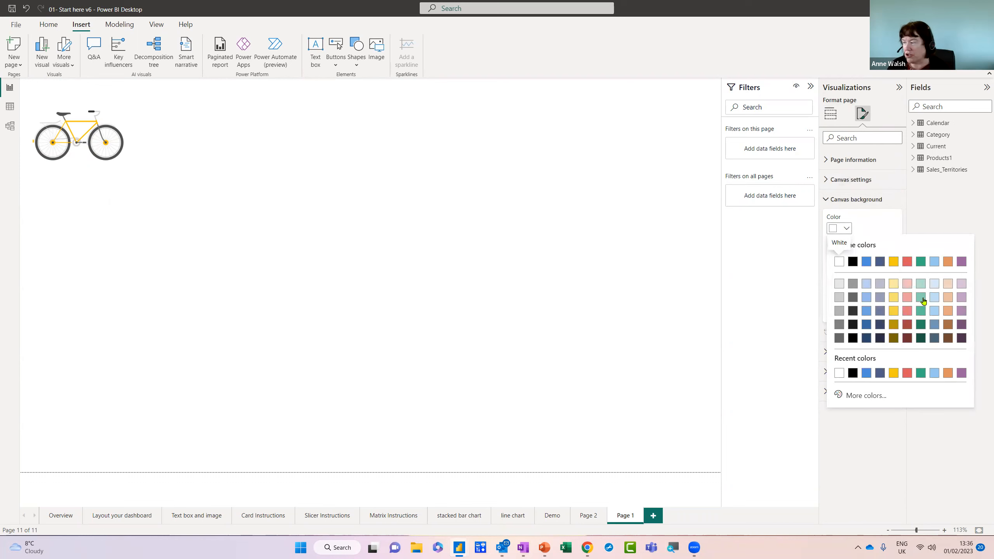
click(922, 286)
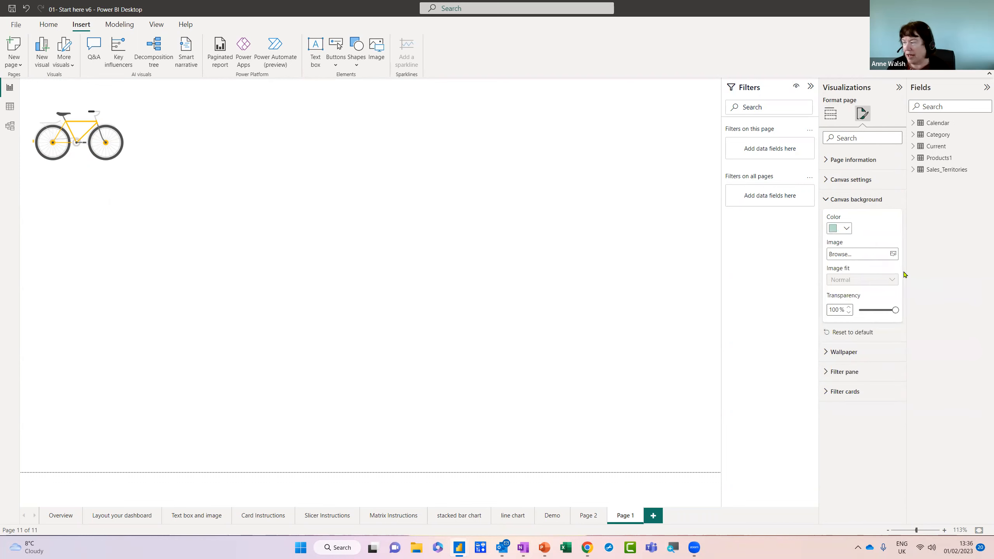
Step: Reduce the canvas background's transparency so the green fill shows across report Page 1, and deselect the setting
drag(896, 311, 871, 310)
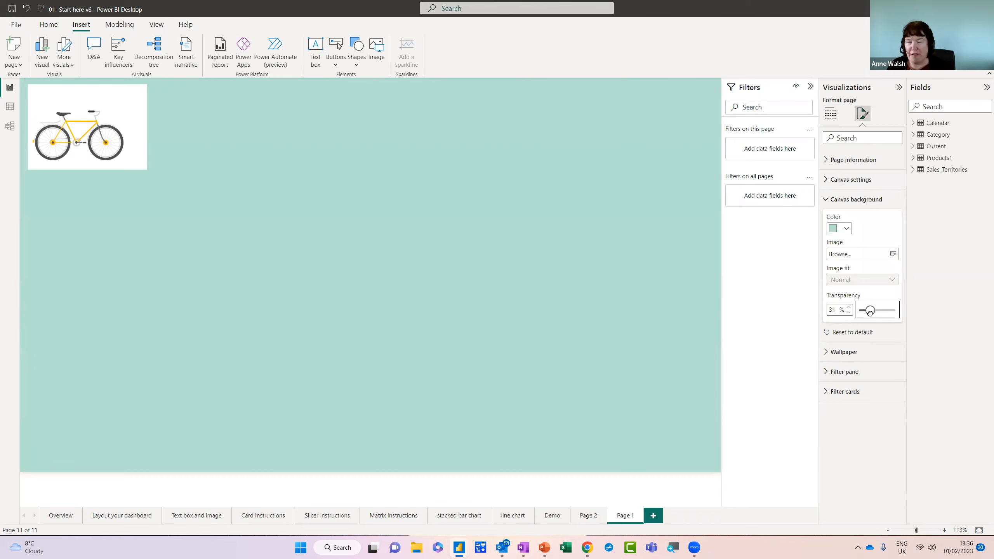
click(438, 222)
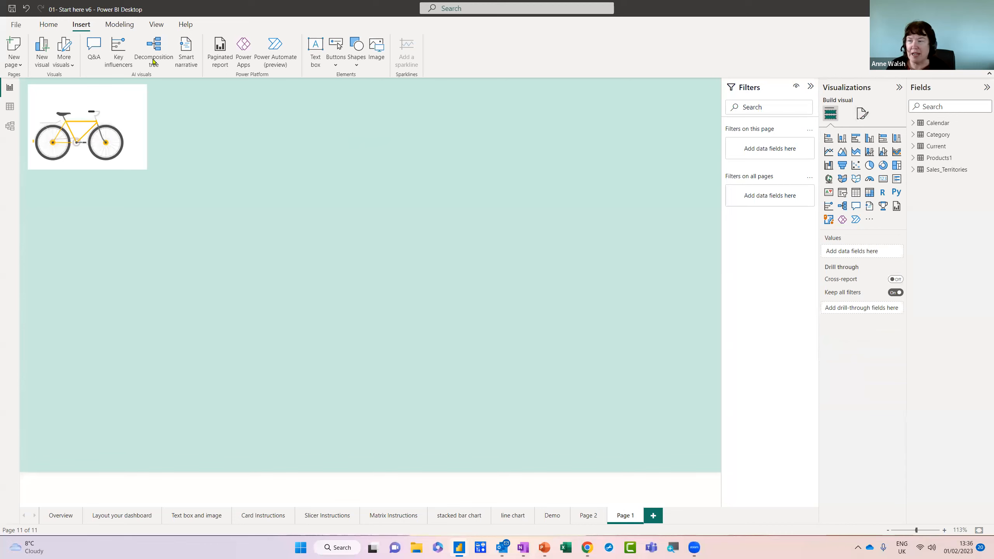
Step: Insert a text box reading "Adventure Works" and shrink it to roughly the height of its single line
click(316, 59)
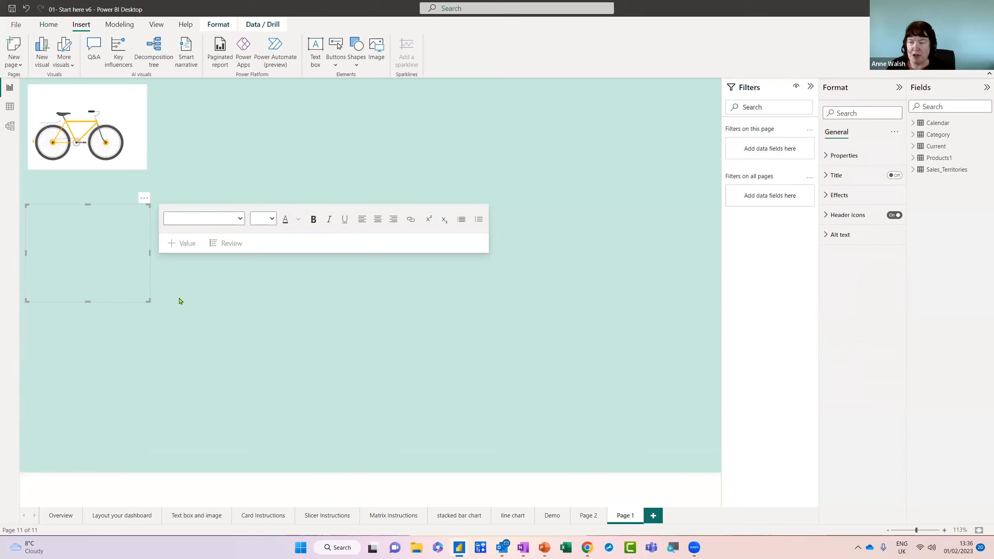
click(100, 243)
text(Adventuyr)
key(BackSpace)
text(re Worko)
key(BackSpace)
text(s)
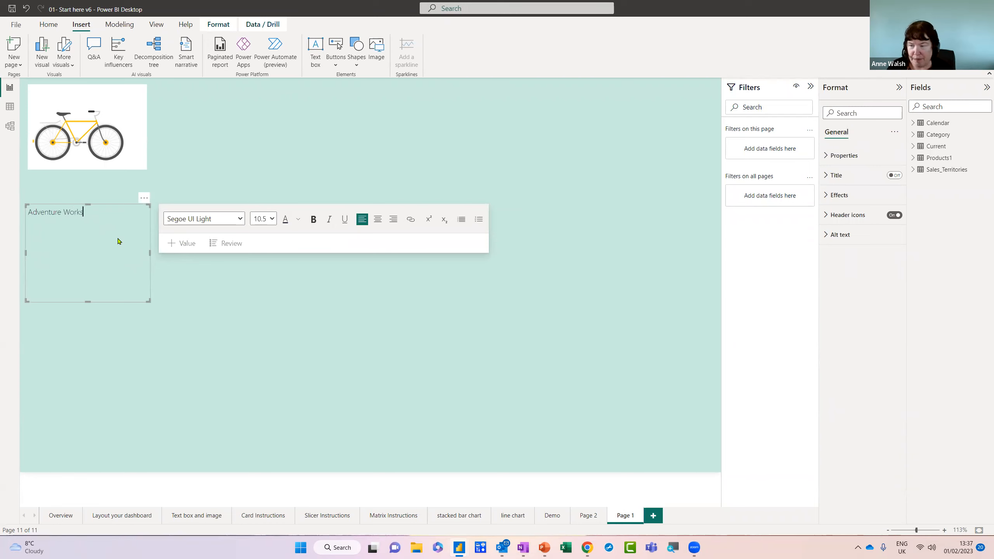
drag(149, 298, 140, 233)
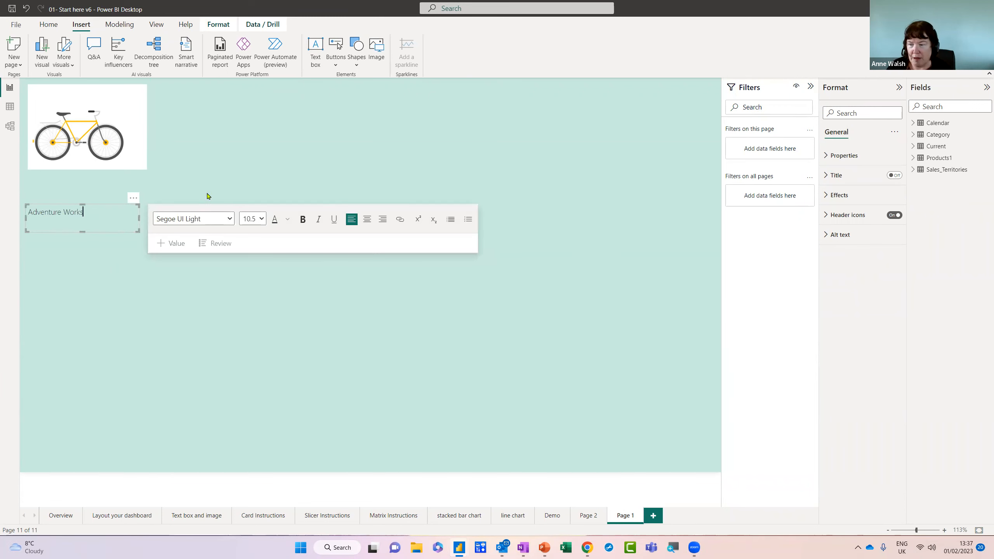
Step: Set the font size of the whole "Adventure Works" text to 20
drag(104, 204, 256, 141)
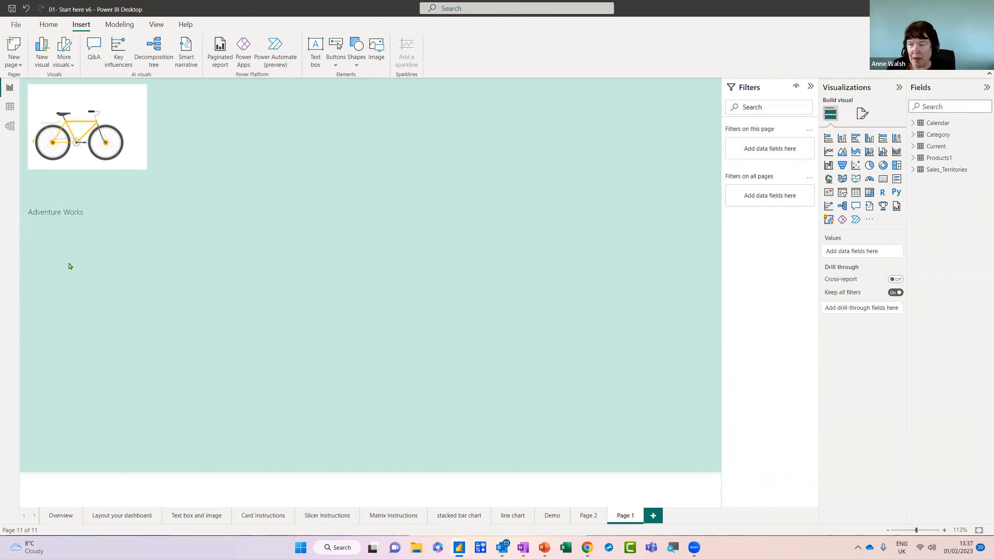
click(80, 211)
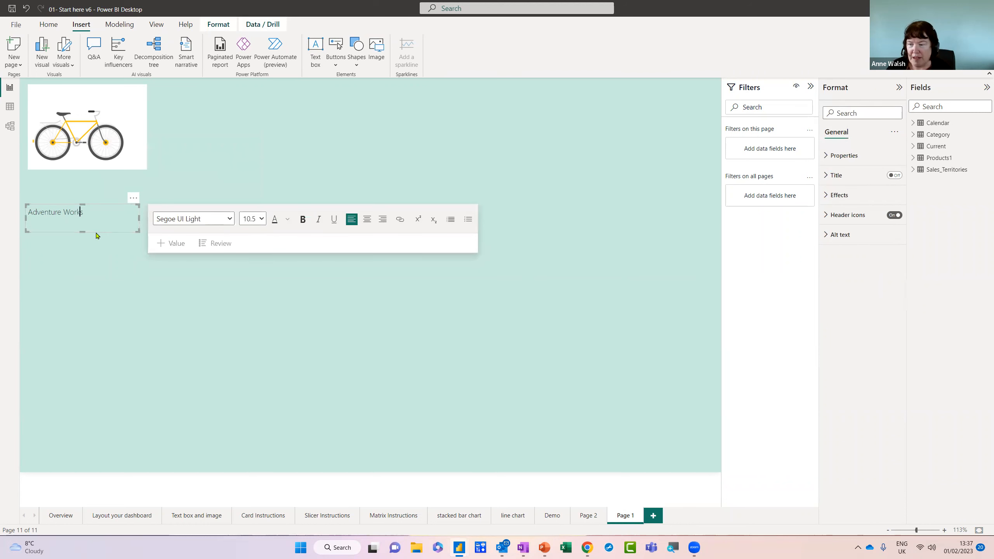
click(100, 213)
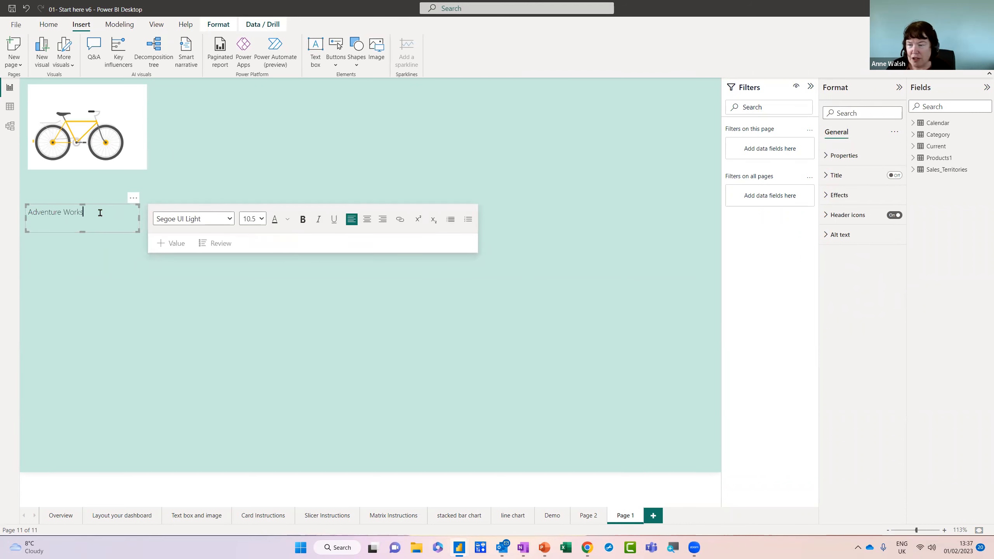
drag(100, 213, 13, 219)
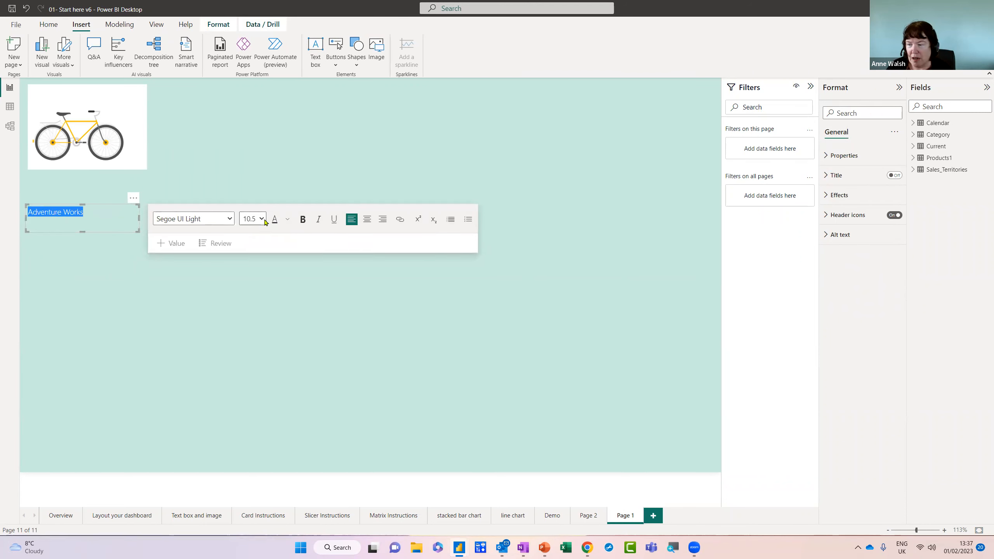
click(262, 219)
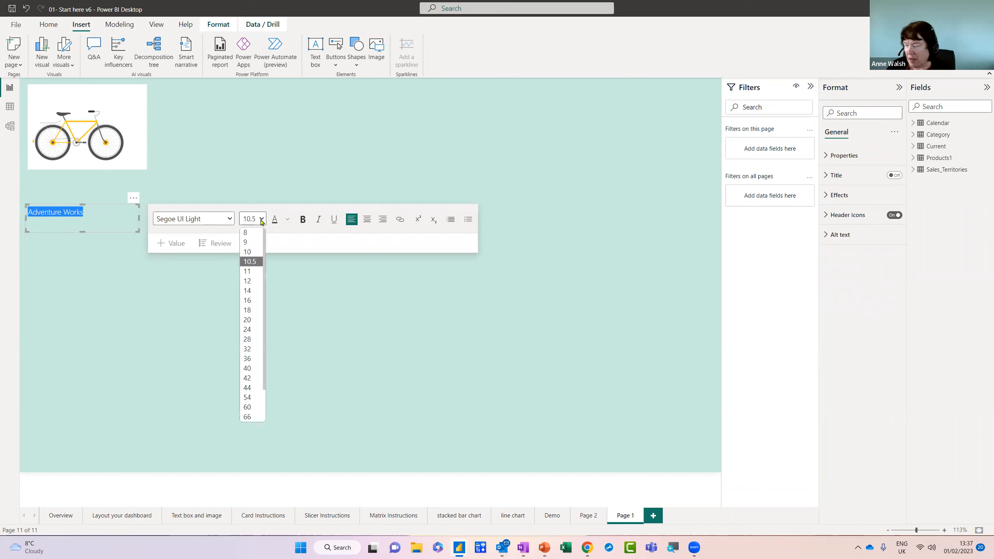
click(253, 320)
Step: Place the "Adventure Works" text box beside the bicycle image at the page's upper edge as a wider box with centred text
drag(105, 206, 311, 110)
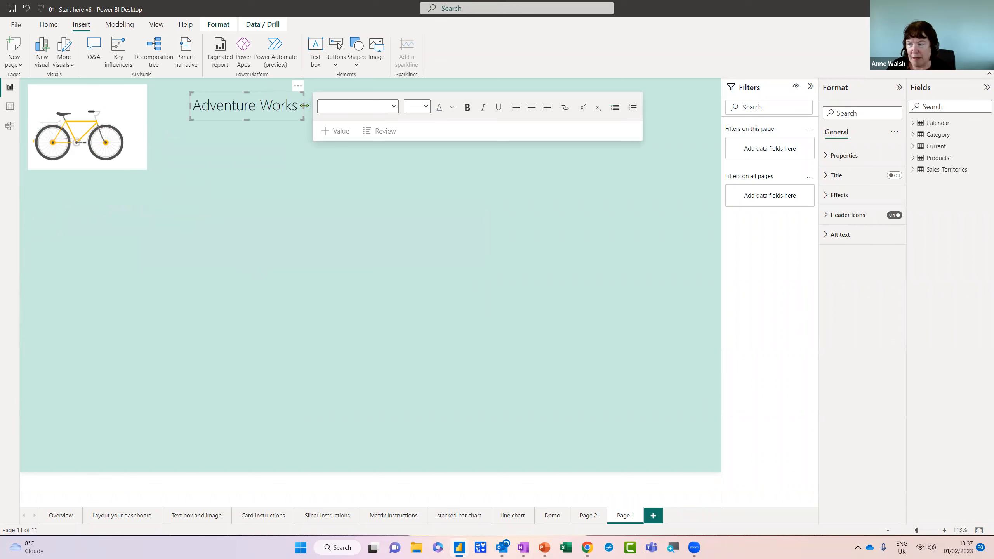
click(427, 105)
click(481, 103)
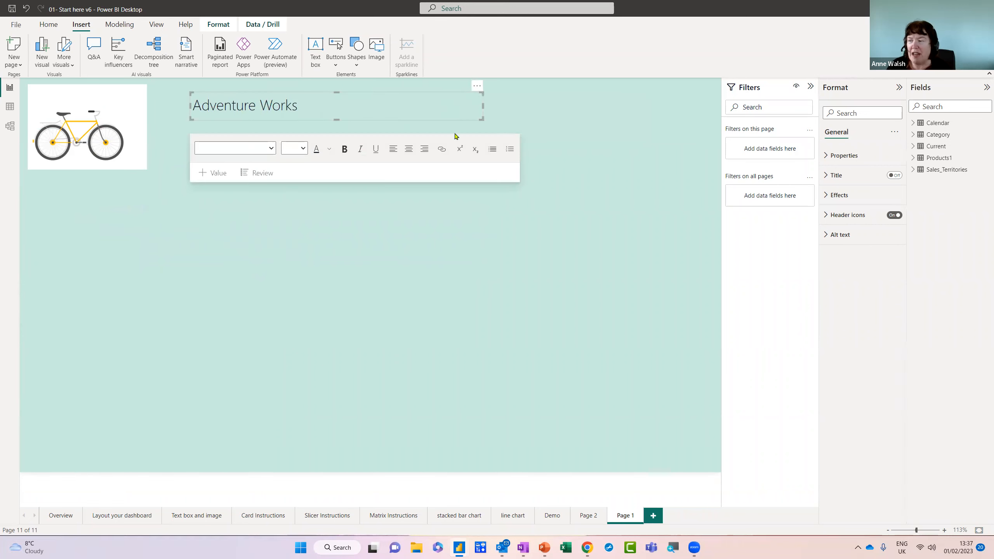
click(408, 149)
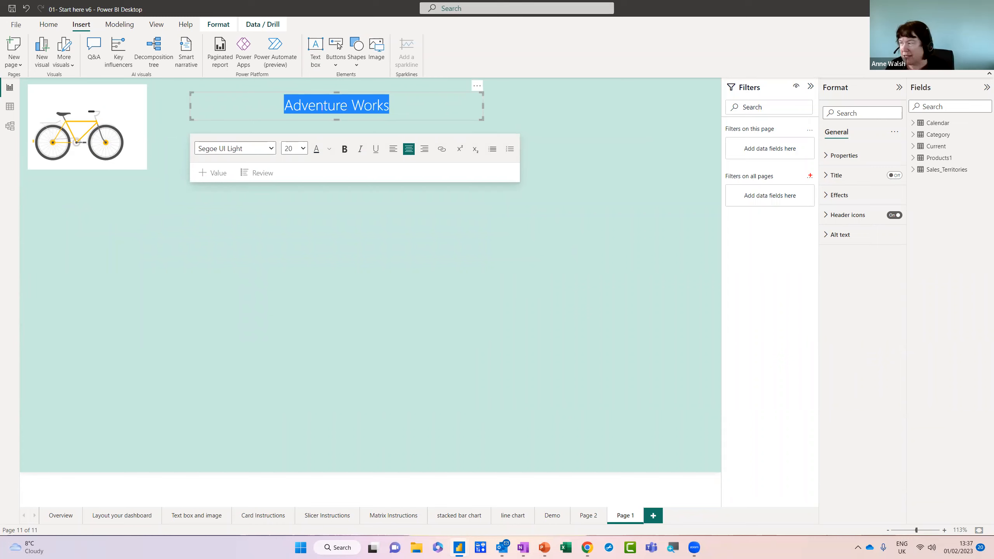
mouse_move(880, 72)
mouse_down()
mouse_move(822, 223)
mouse_move(900, 199)
mouse_move(892, 75)
mouse_up()
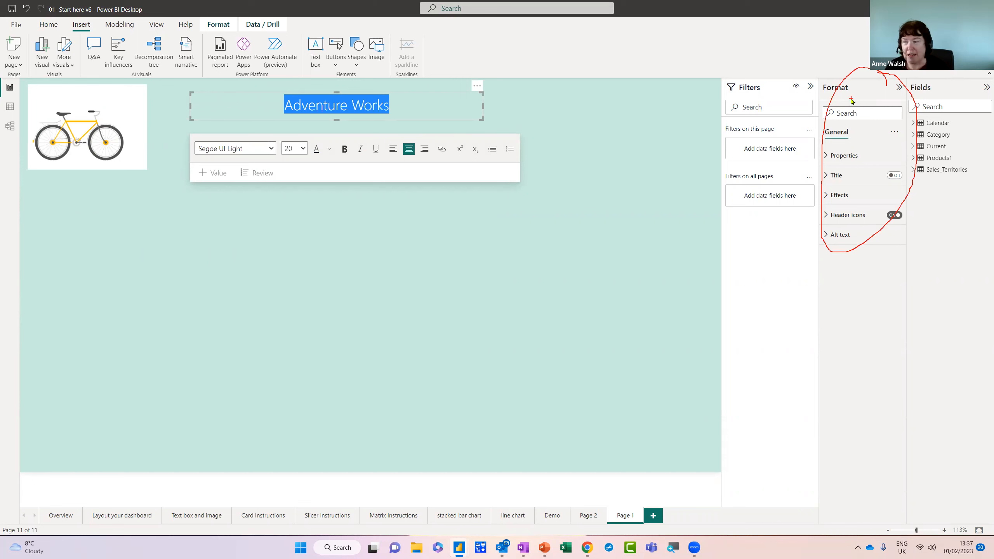
click(587, 153)
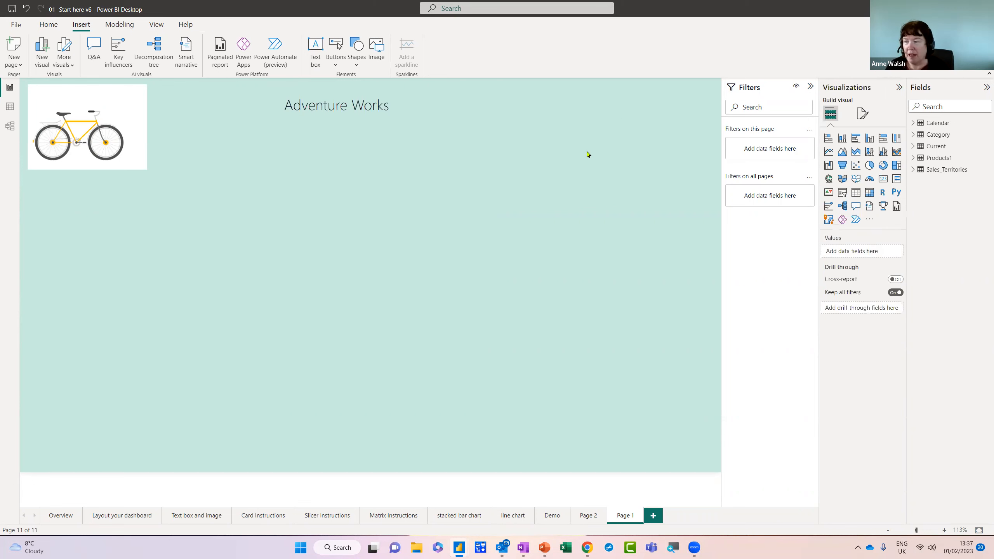
click(417, 122)
click(604, 212)
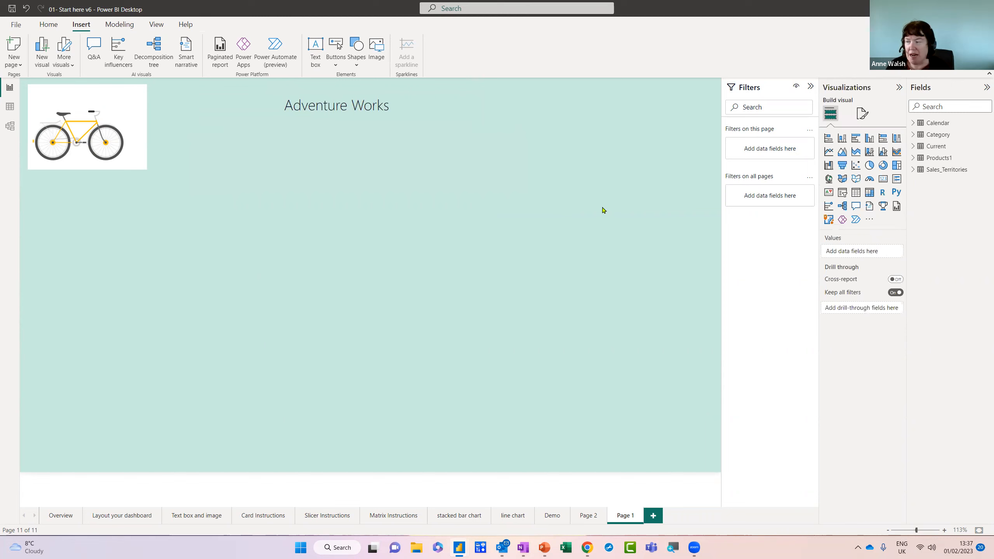
Step: Add a card visual showing M_Total_Sales from the Current table and reduce the card's height slightly
click(884, 180)
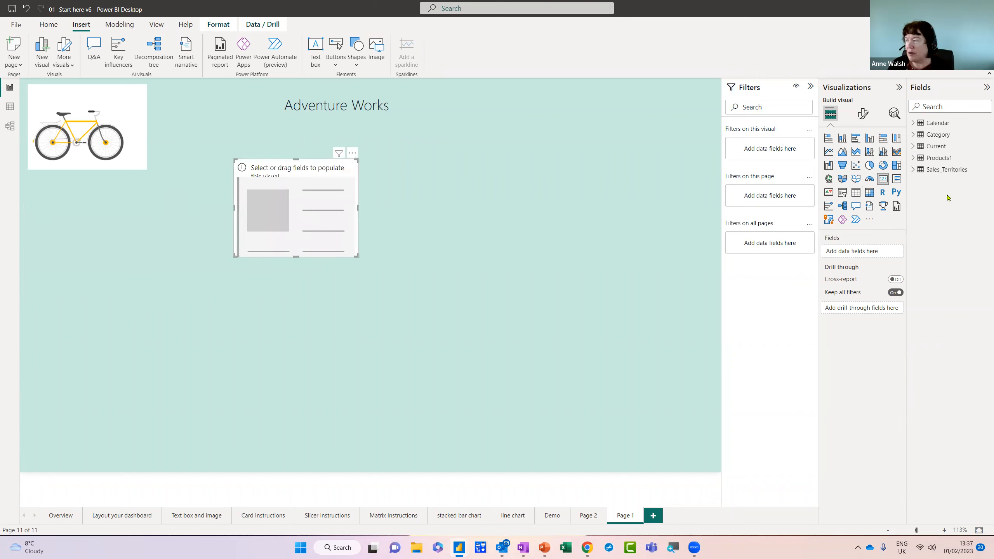
click(913, 169)
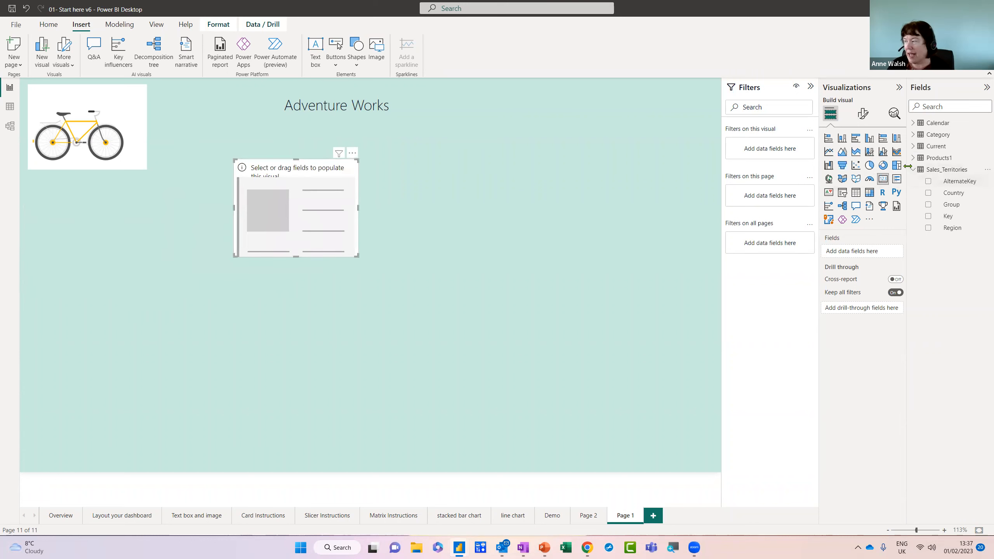
click(913, 169)
click(913, 147)
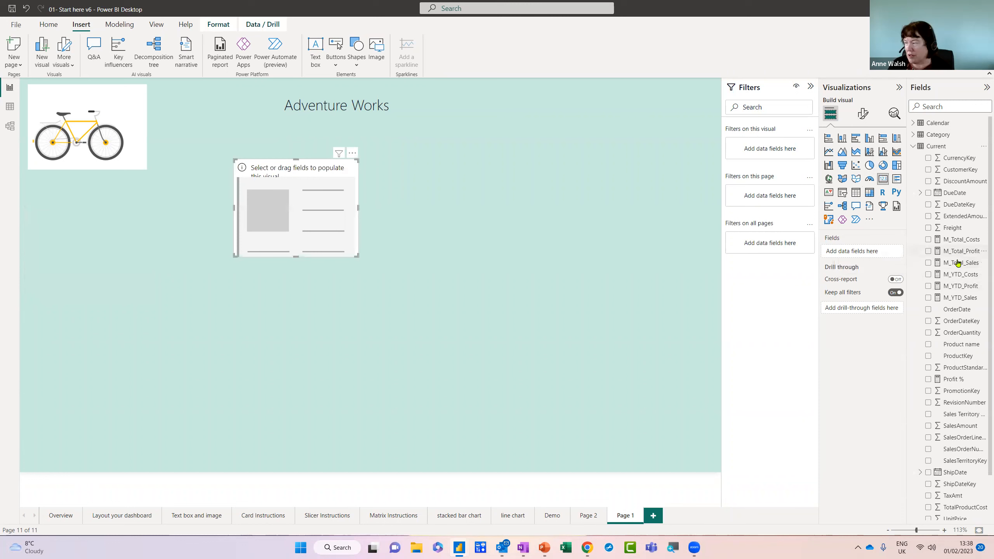
drag(957, 265, 871, 253)
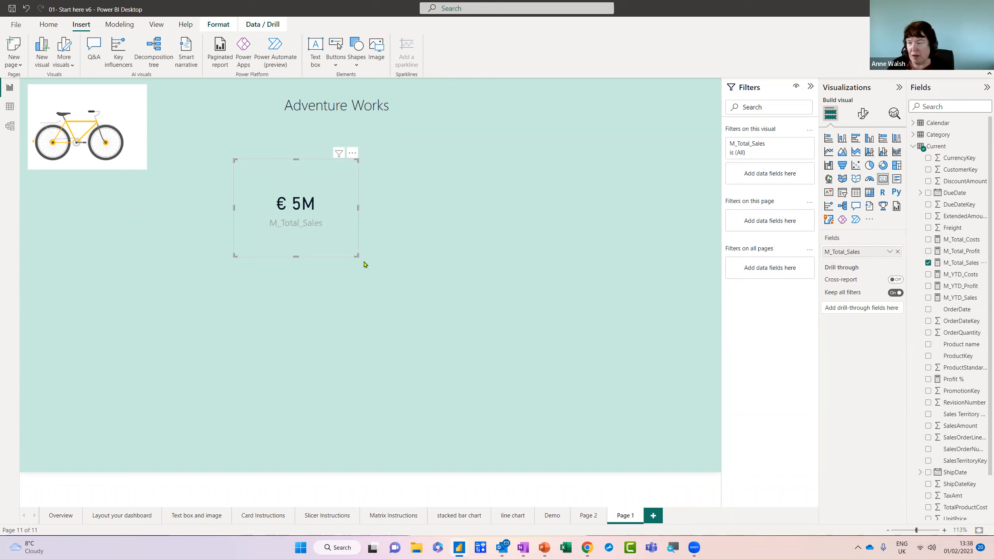
drag(358, 256, 364, 232)
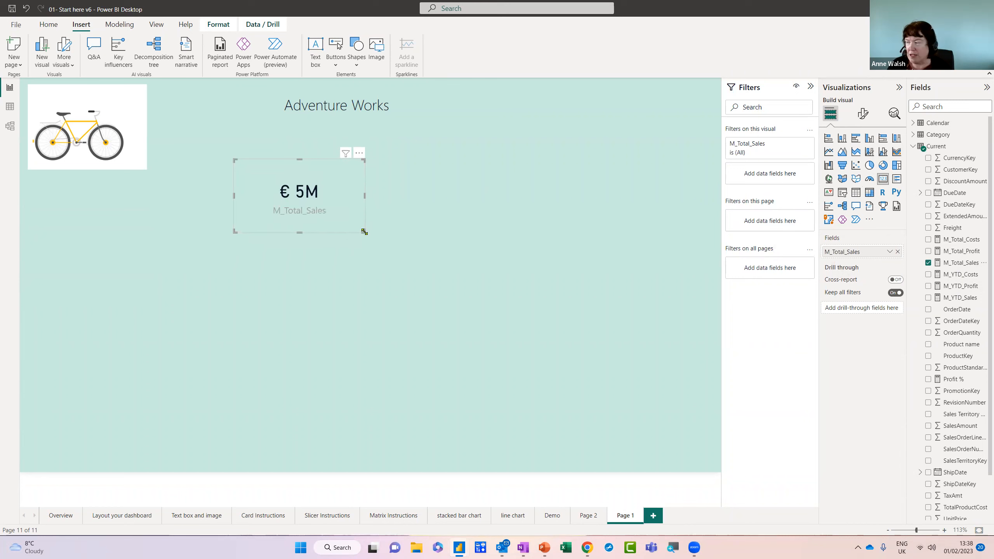
Step: Turn on the card's title and set its text to "total Sales"
click(863, 116)
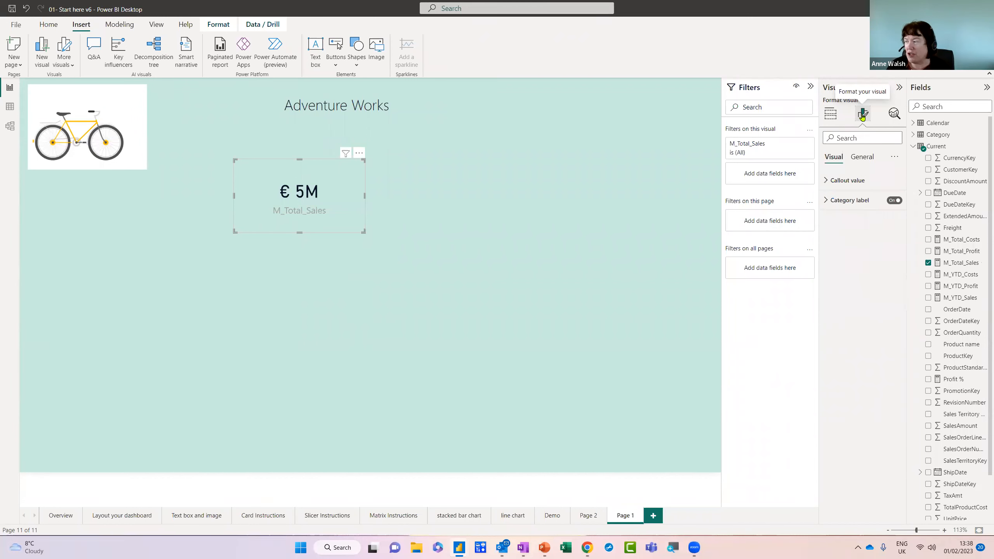
click(866, 160)
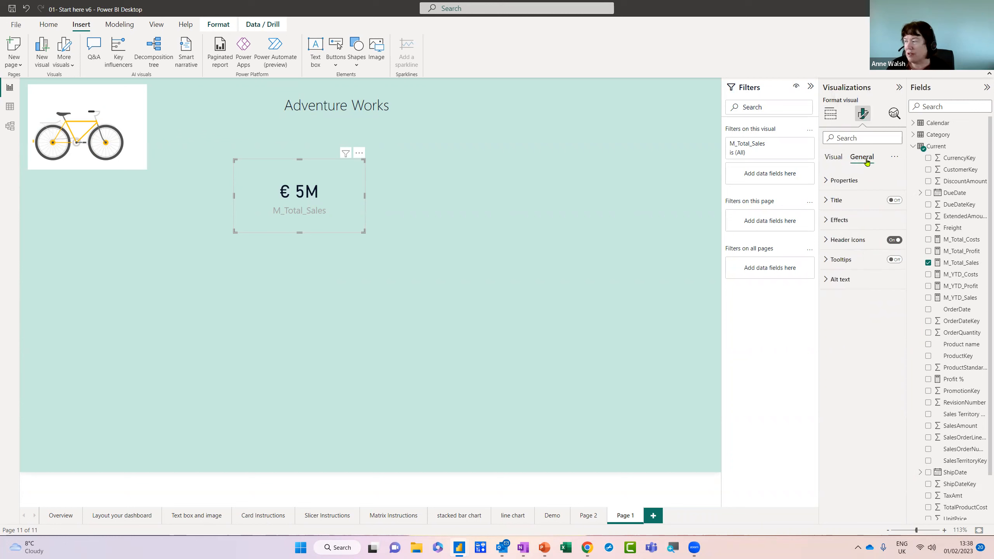
click(897, 201)
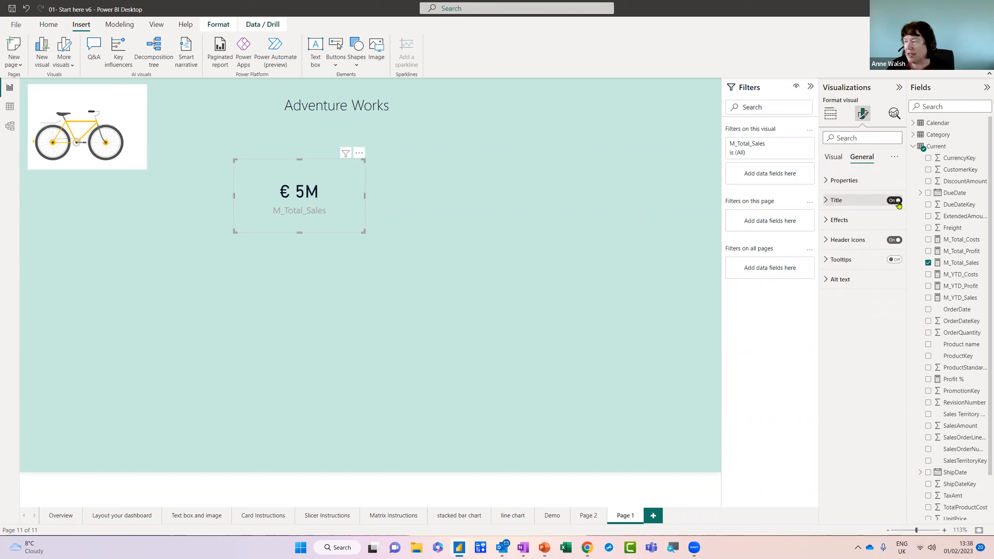
click(829, 202)
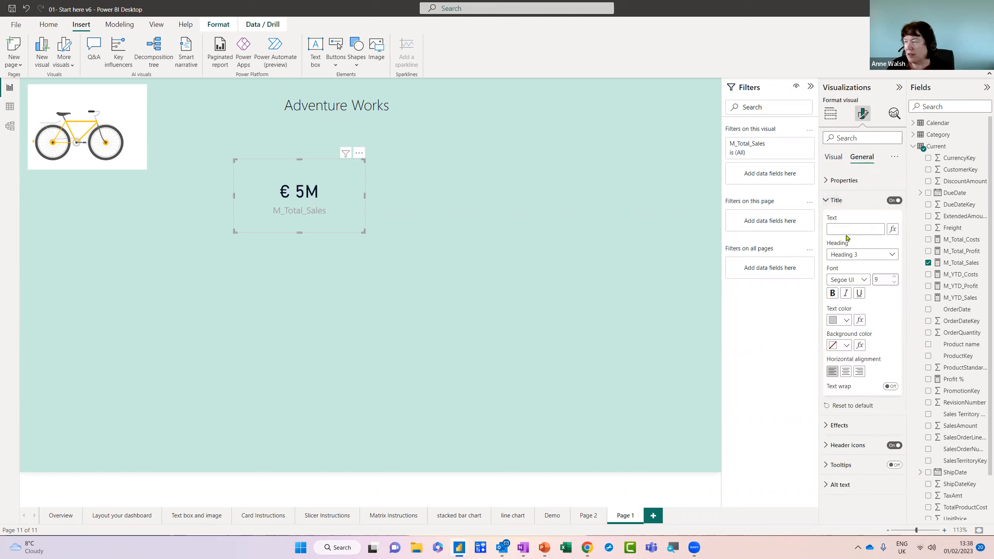
click(878, 224)
text(Demo)
key(BackSpace)
key(BackSpace)
text(total Sales)
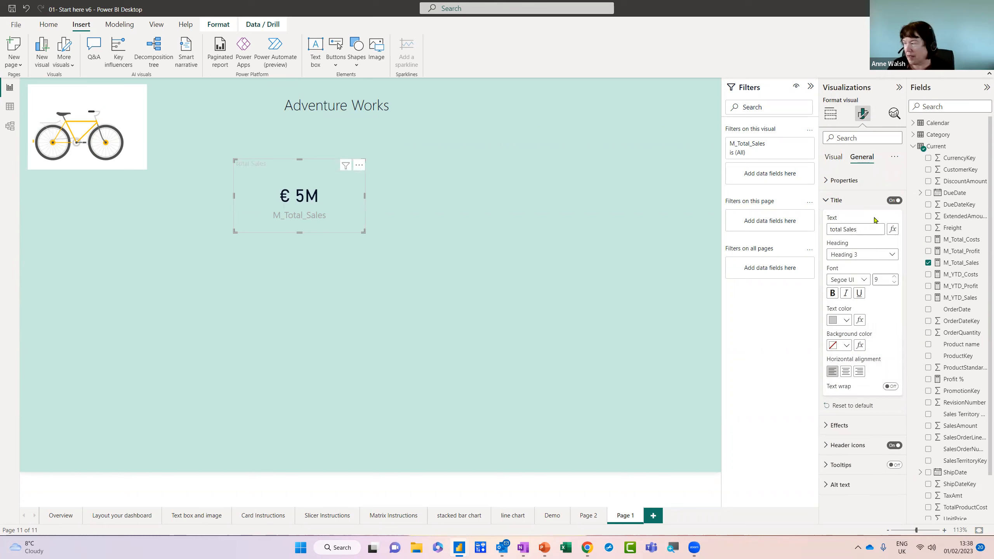
Step: Turn on the card's background effect and colour it with the green Theme color 5, 40% lighter (#85ceb3)
click(828, 430)
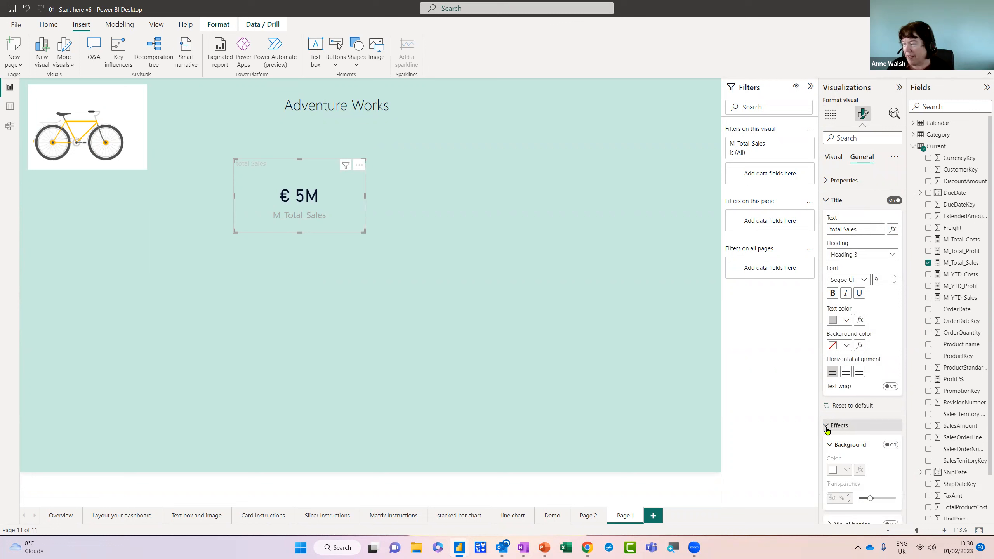
click(893, 446)
scroll(894, 449, down, 3)
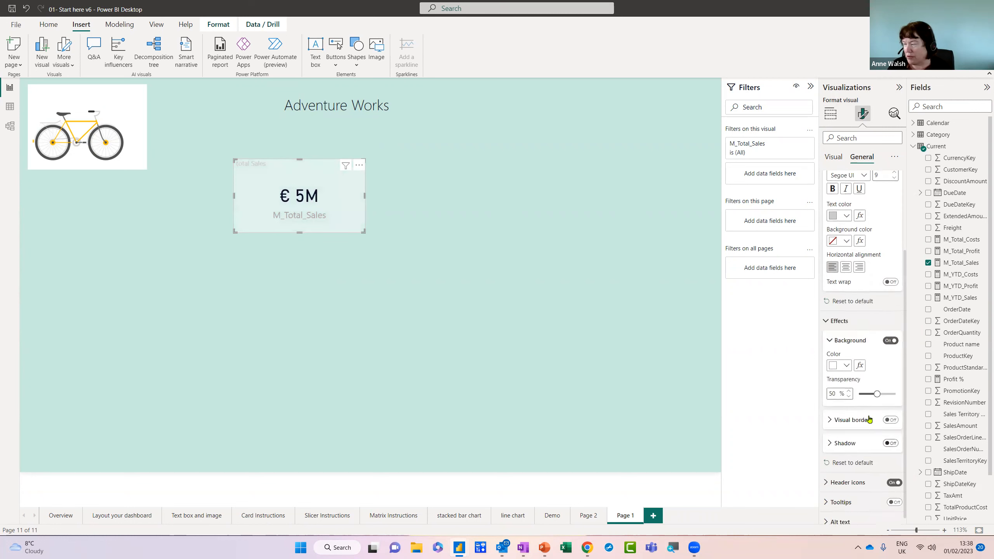
click(846, 364)
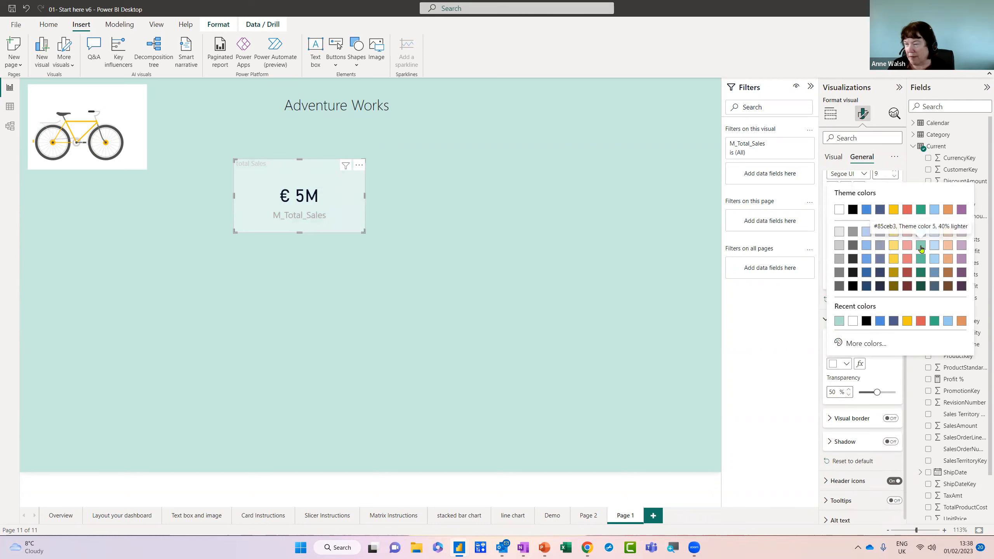
click(921, 248)
Step: Move the card beneath the "Adventure Works" title at a smaller size, and place two copies of it in a row to its right
drag(259, 171, 238, 139)
drag(339, 193, 317, 187)
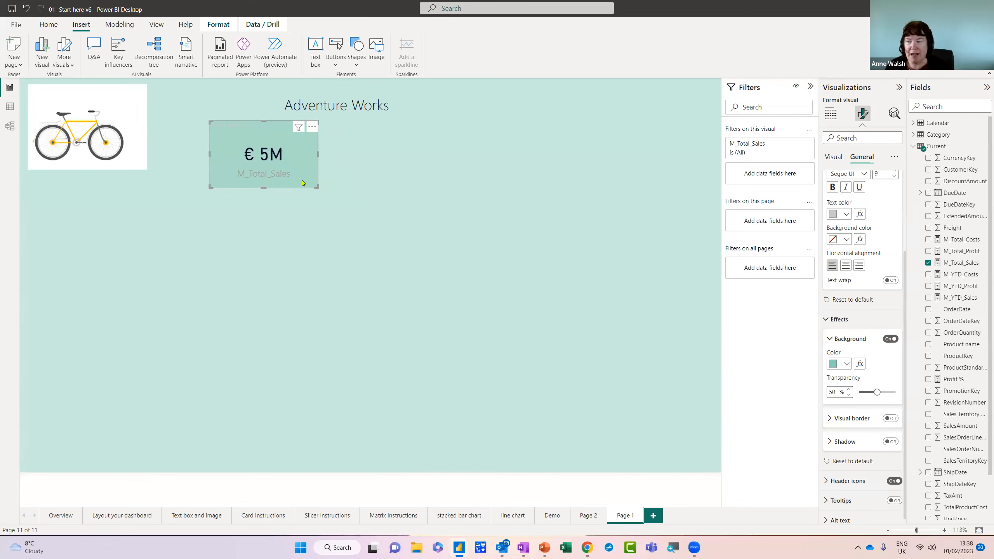
right_click(302, 183)
mouse_move(318, 209)
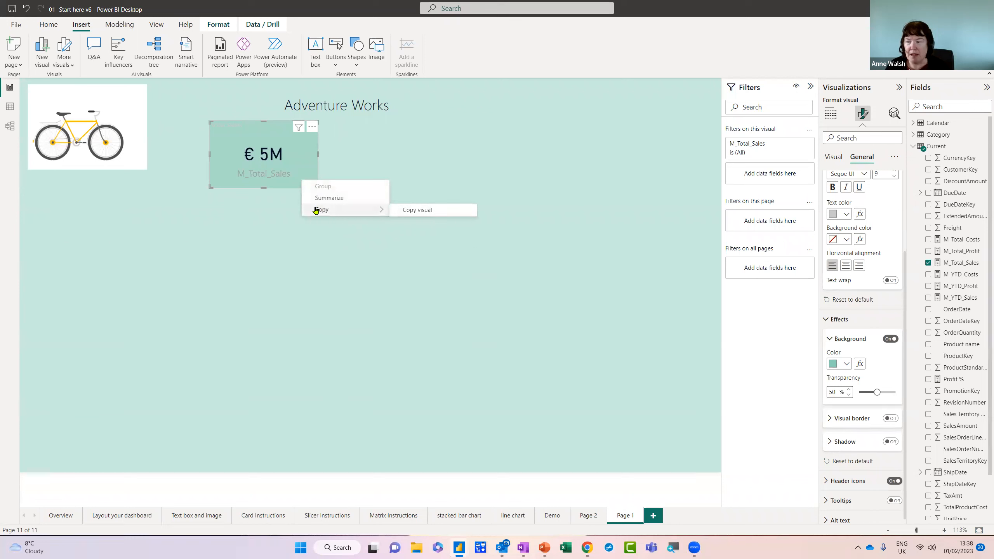
click(416, 211)
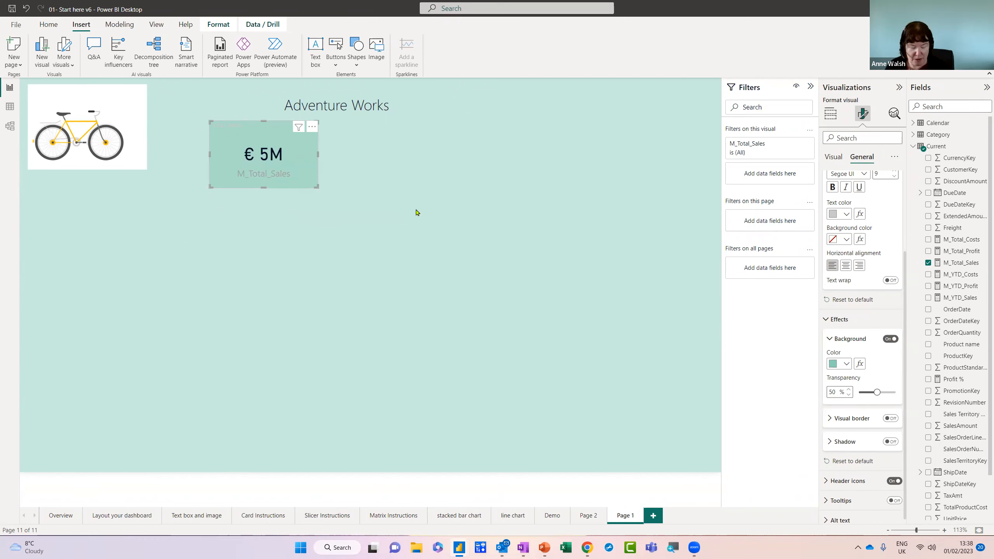
key(ctrl+v)
drag(229, 137, 348, 133)
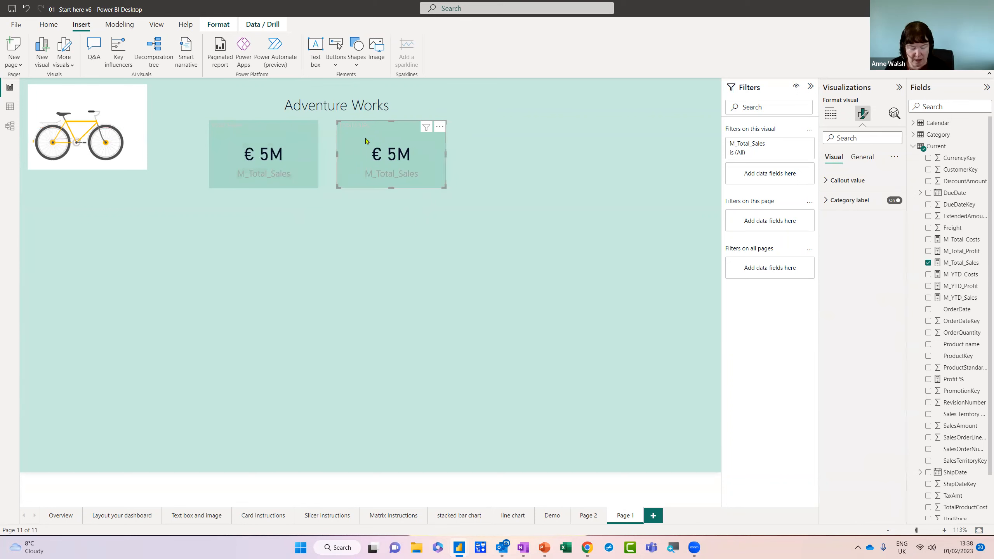
click(291, 152)
drag(275, 137, 526, 150)
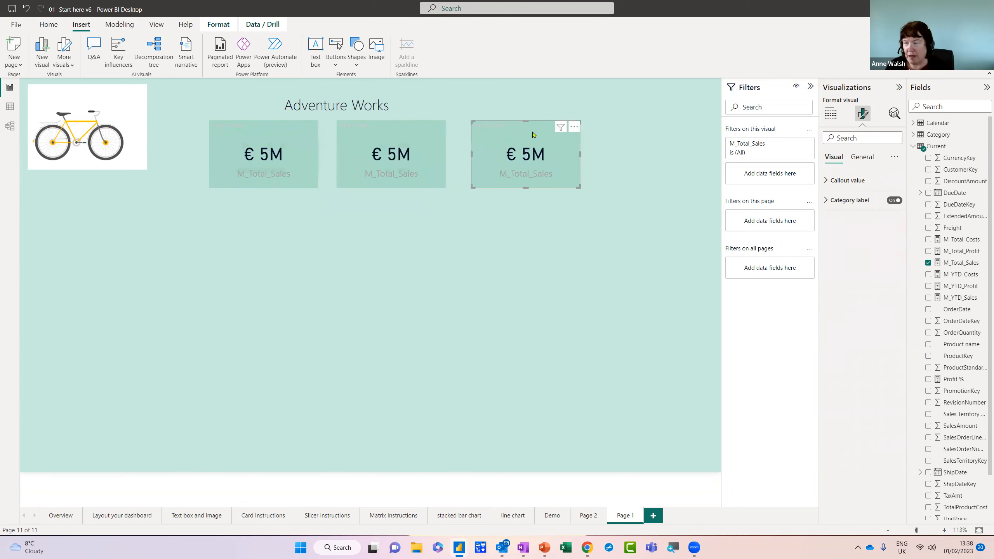
click(423, 161)
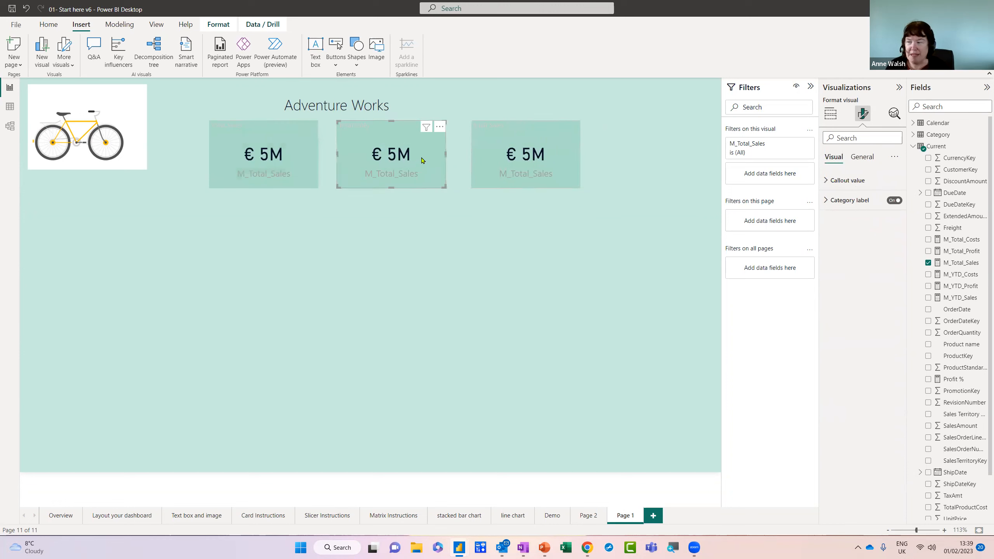
Step: Replace the measure in the middle card with M_Total_Costs and in the third card with M_Total_Profit
click(830, 115)
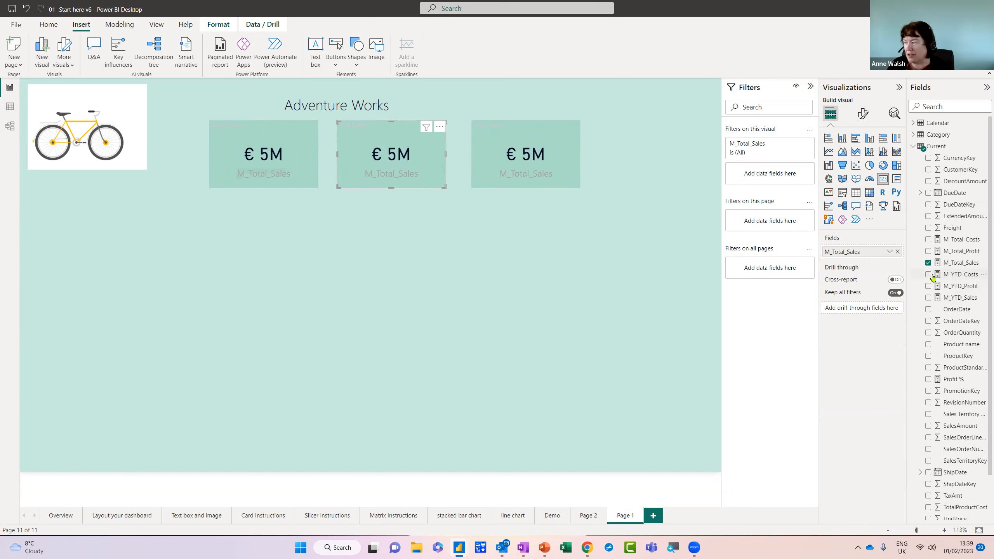
click(955, 274)
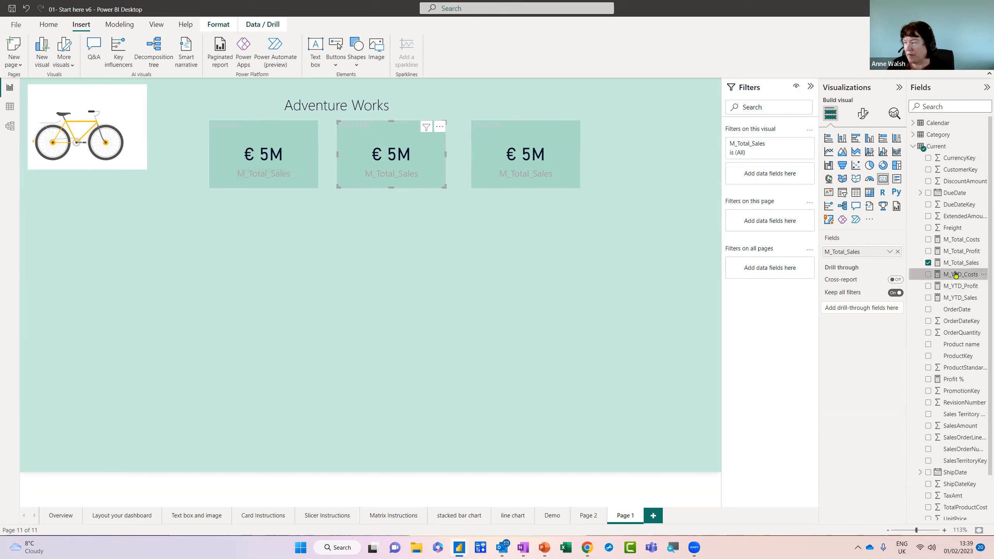
drag(956, 243, 896, 254)
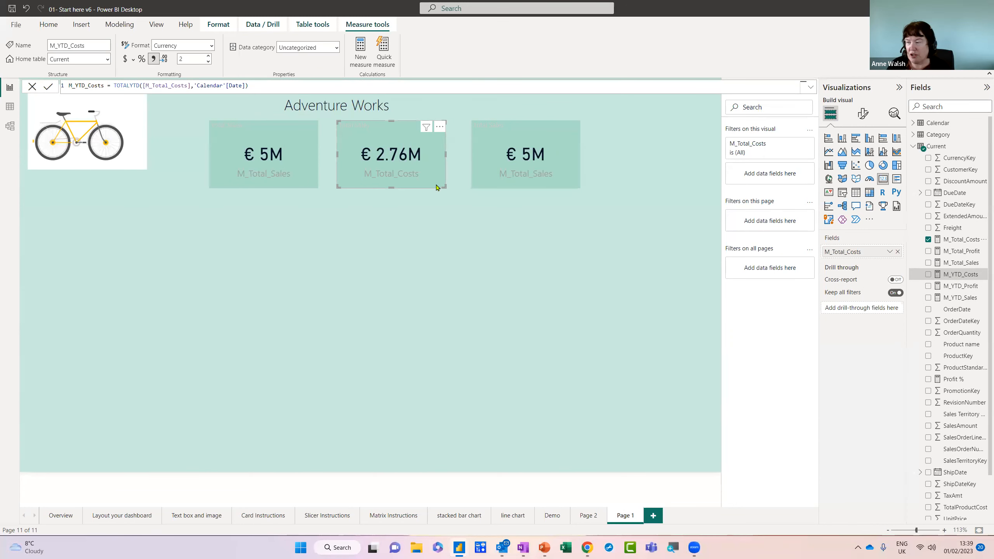
click(505, 147)
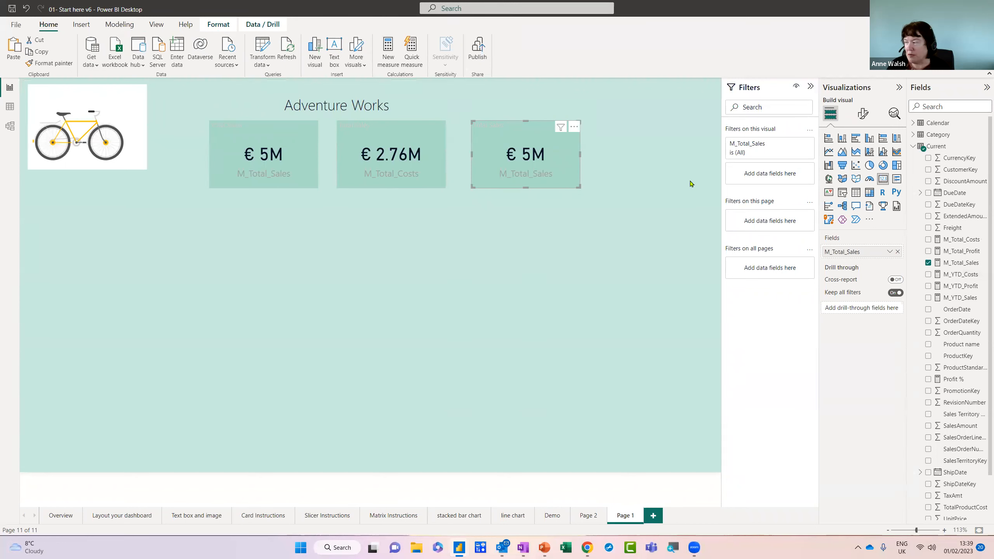
drag(953, 251, 862, 253)
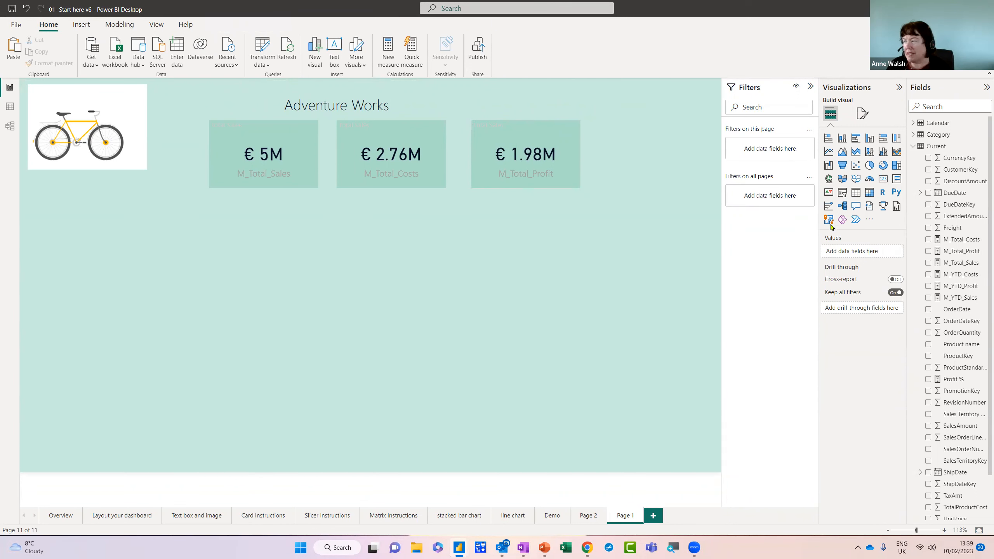
Step: Add a slicer based on the Category field of the Category table and enlarge it slightly
click(842, 192)
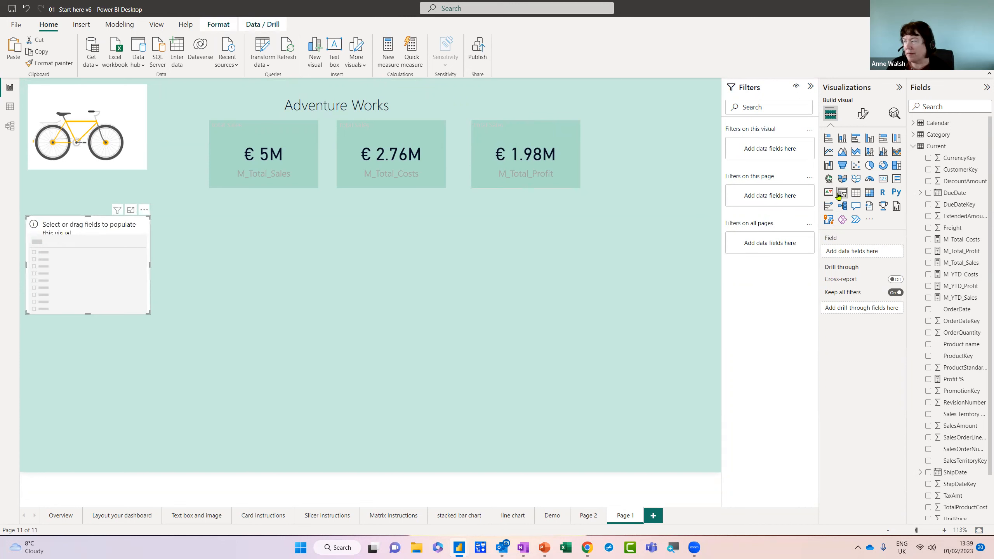
click(913, 147)
click(914, 135)
drag(950, 150, 857, 254)
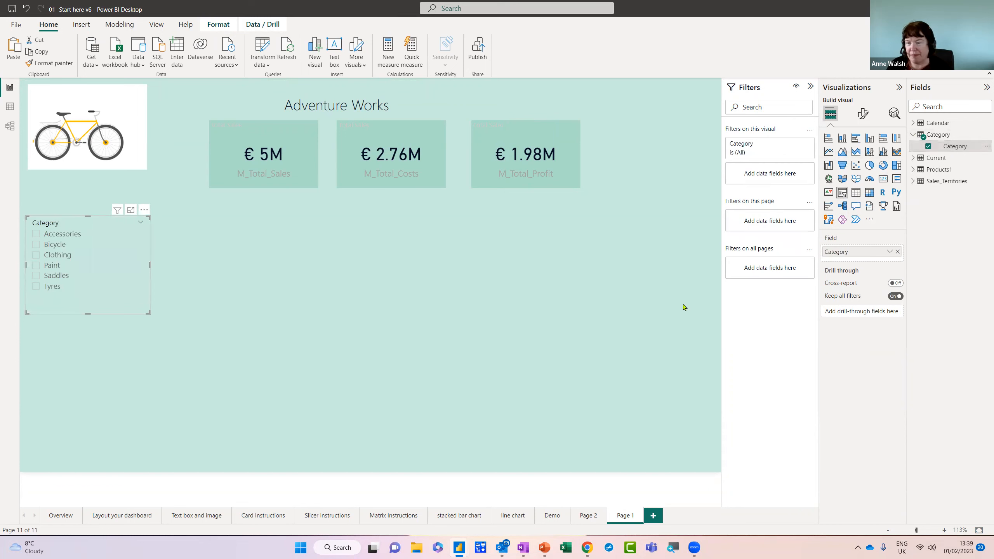
drag(149, 314, 159, 320)
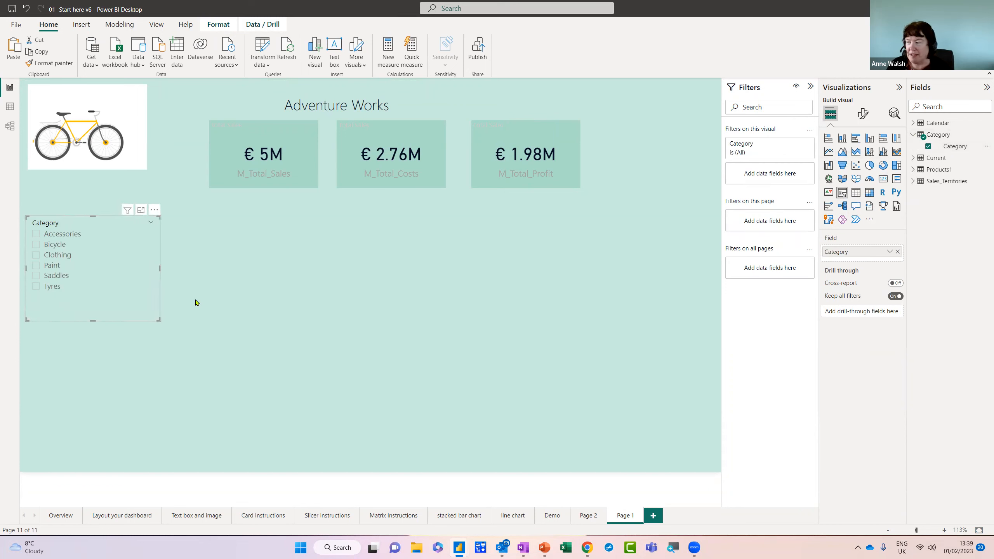
Step: Set the Category slicer's style to Dropdown
click(123, 266)
click(864, 117)
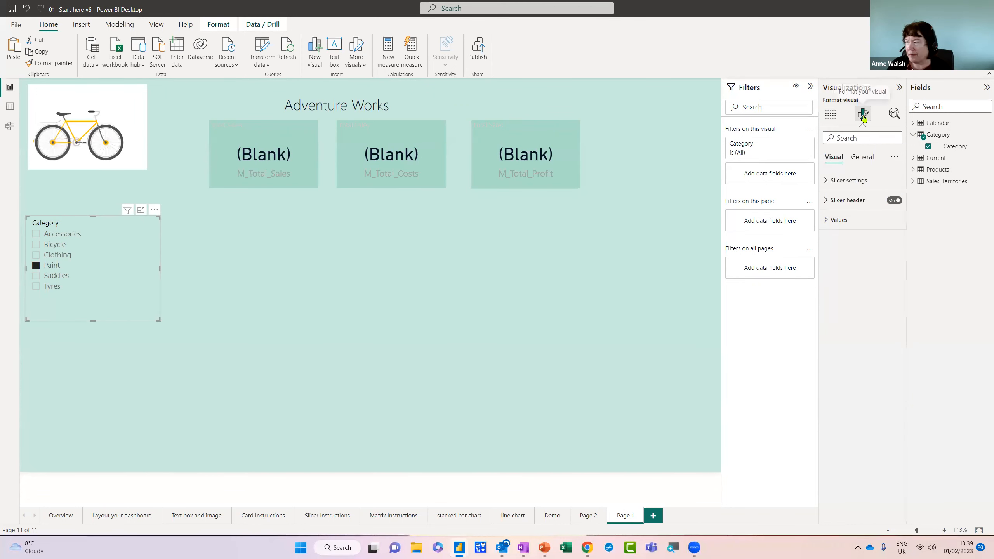
click(828, 182)
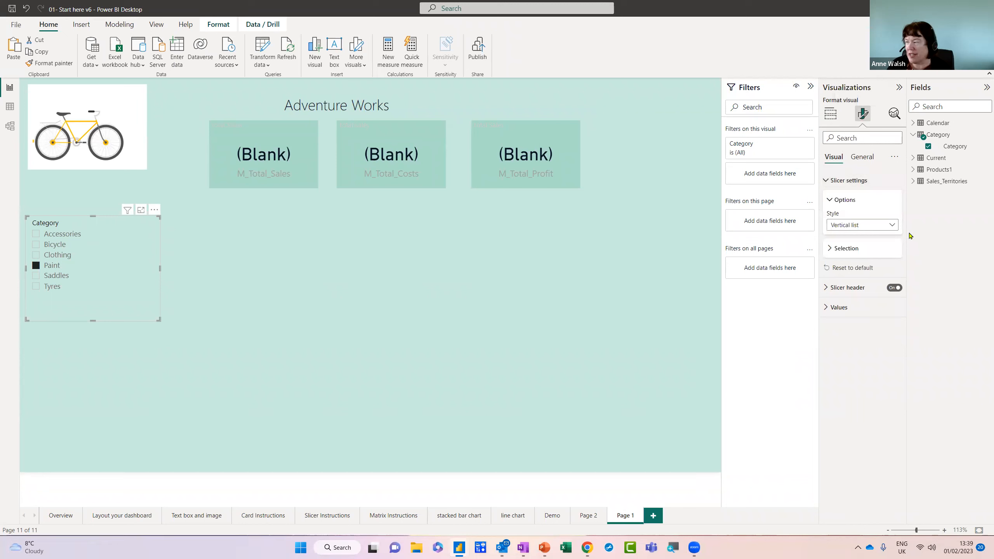
click(893, 225)
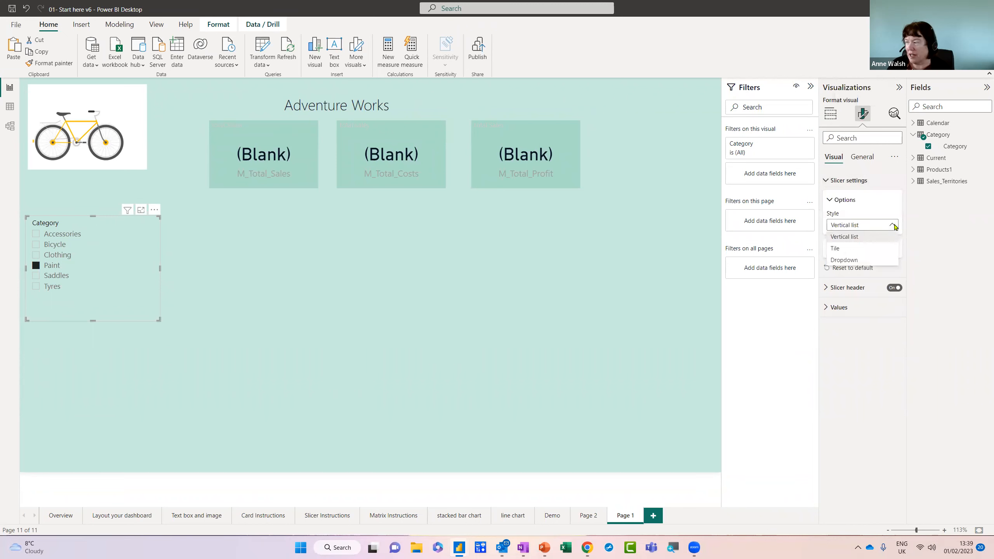
click(869, 260)
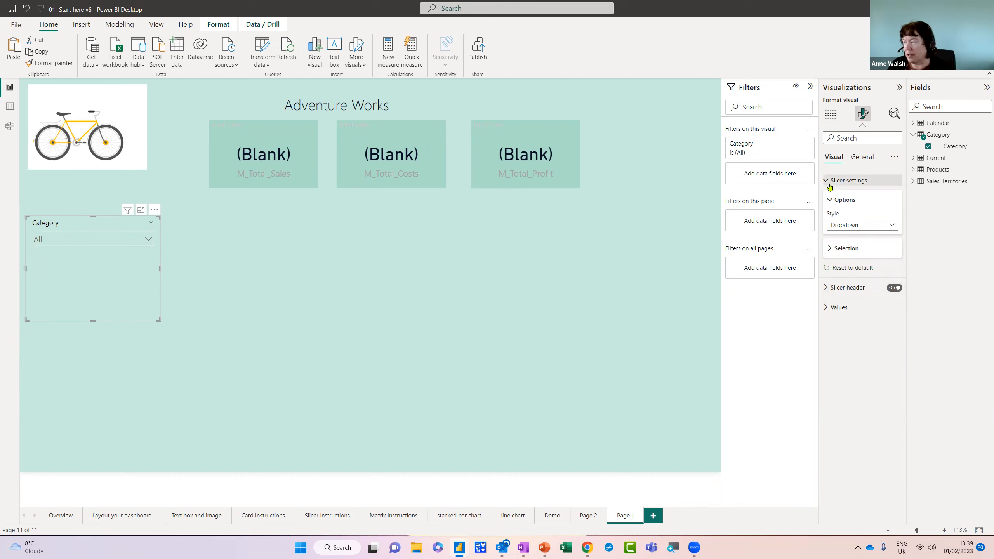
click(830, 201)
click(830, 202)
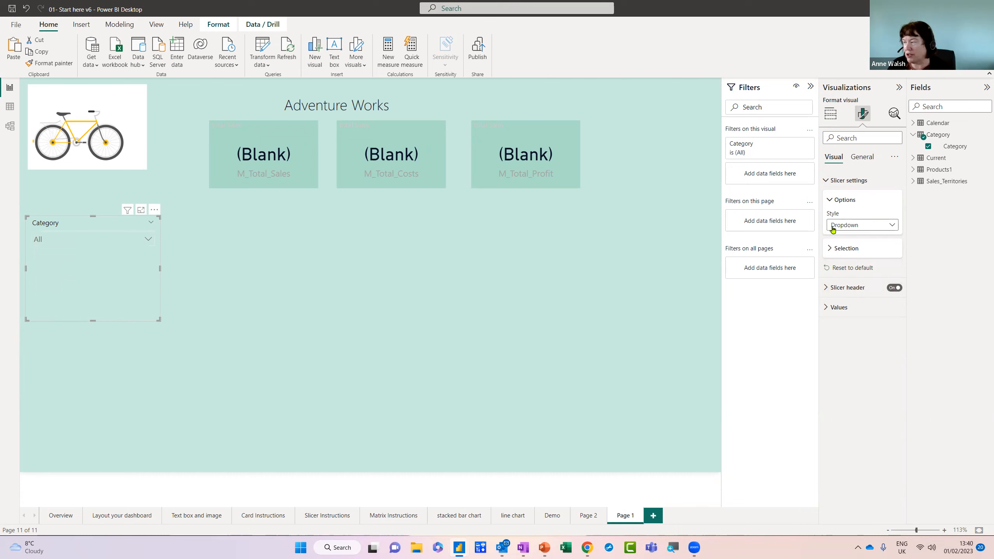
Step: Turn on Single select for the Category slicer and reduce the slicer's height
click(866, 161)
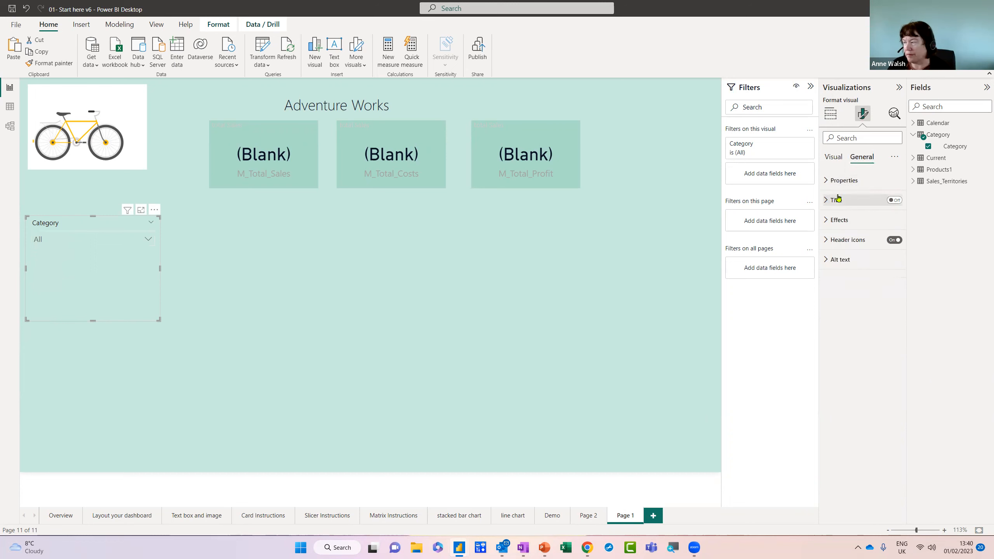
click(831, 162)
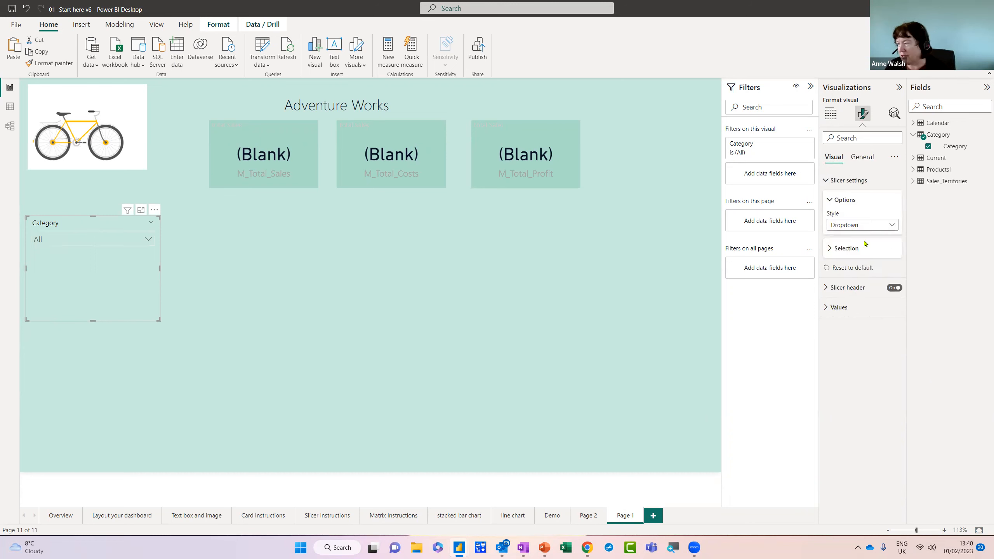
click(830, 249)
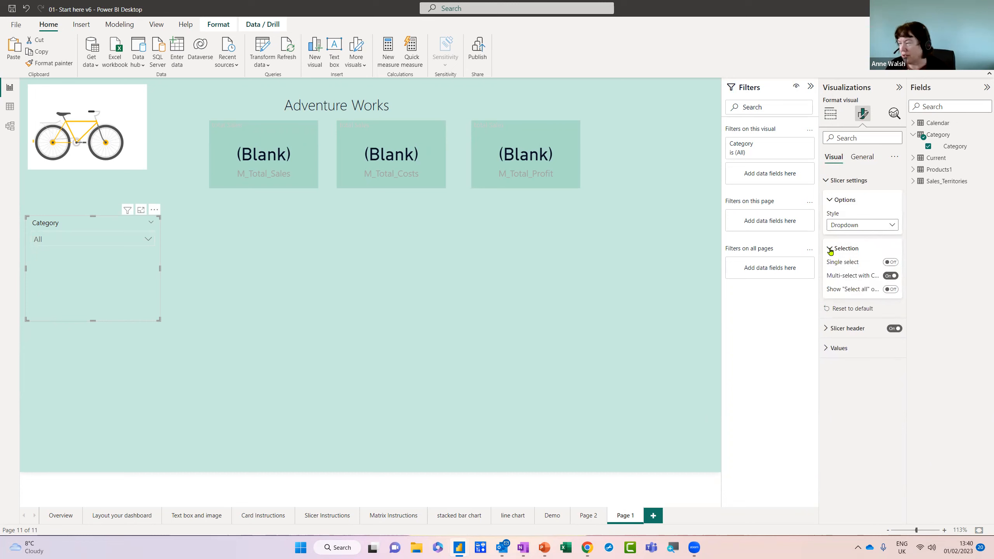
click(891, 262)
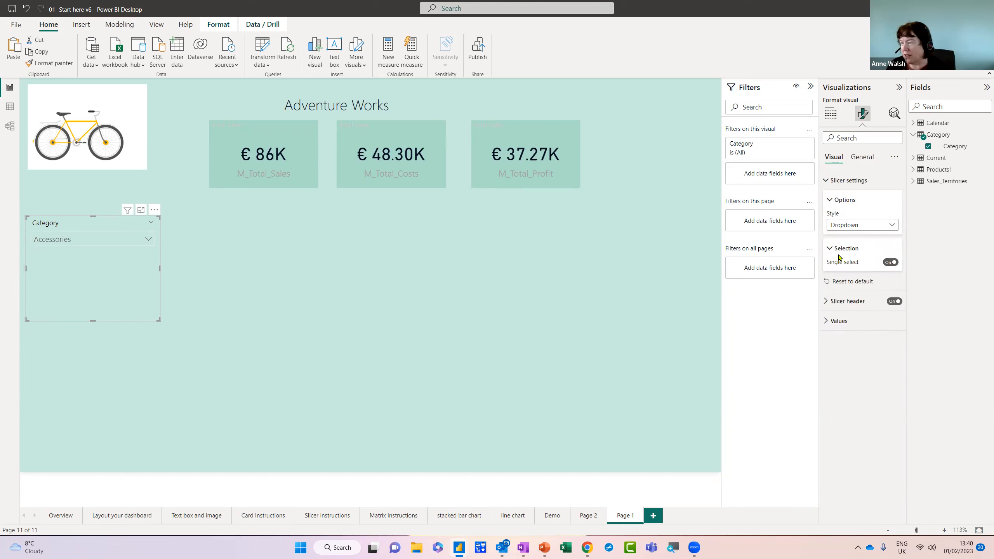
drag(93, 317, 96, 287)
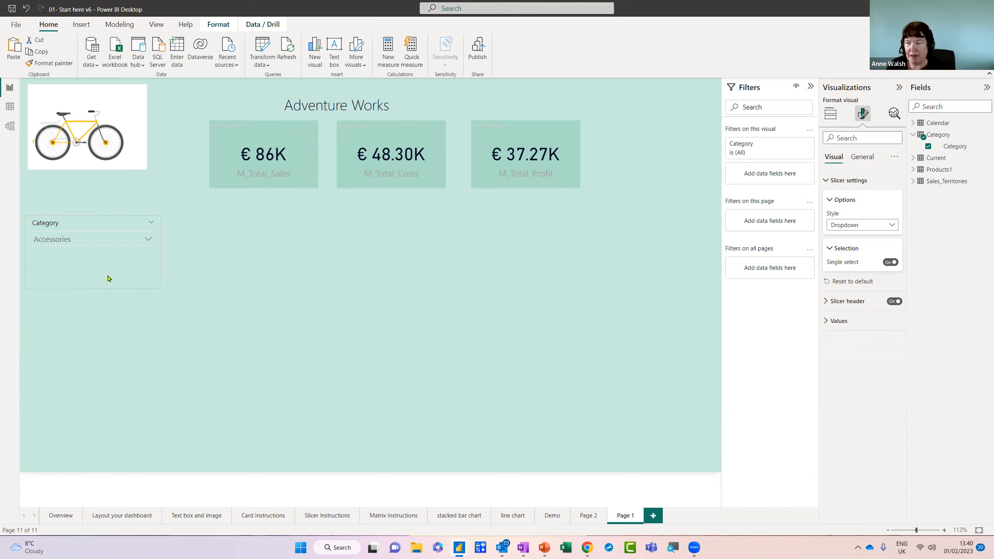
Step: Filter the cards with the Category slicer by Bicycle, Clothing, Paint and finally Saddles
click(146, 240)
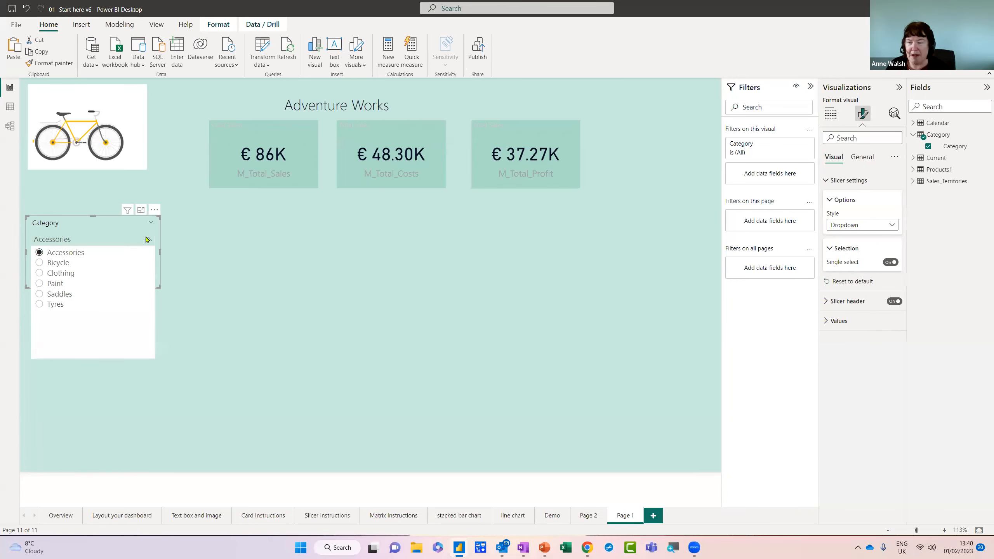
click(54, 267)
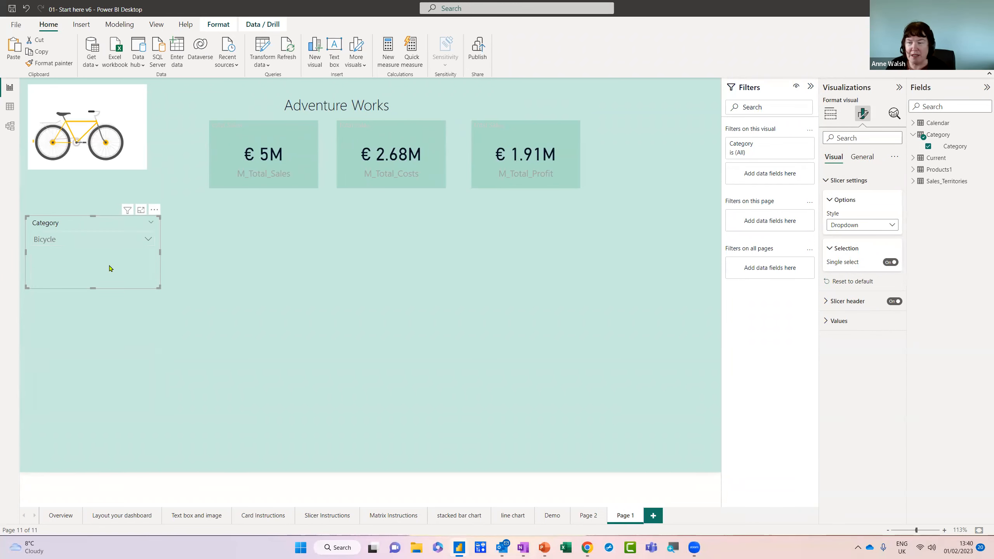
click(148, 240)
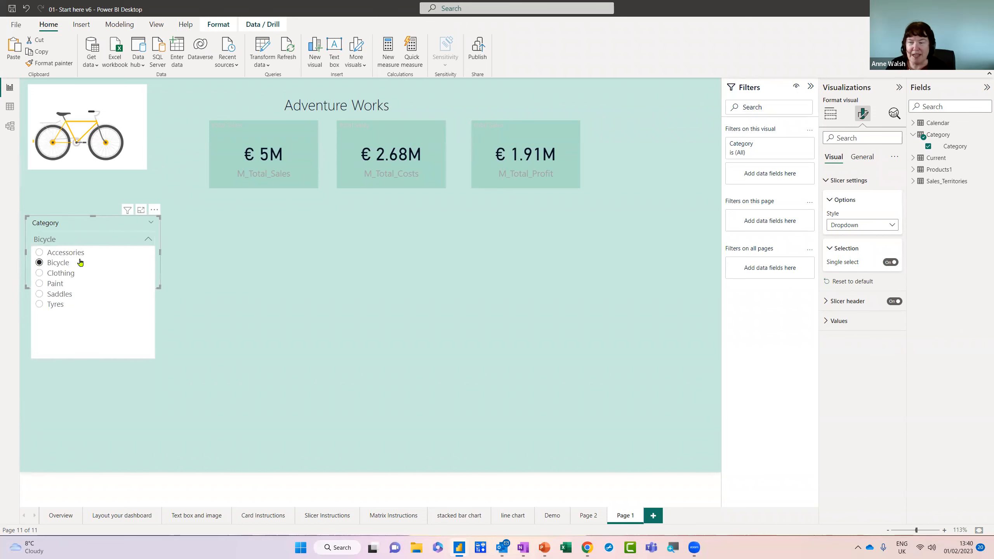
click(53, 276)
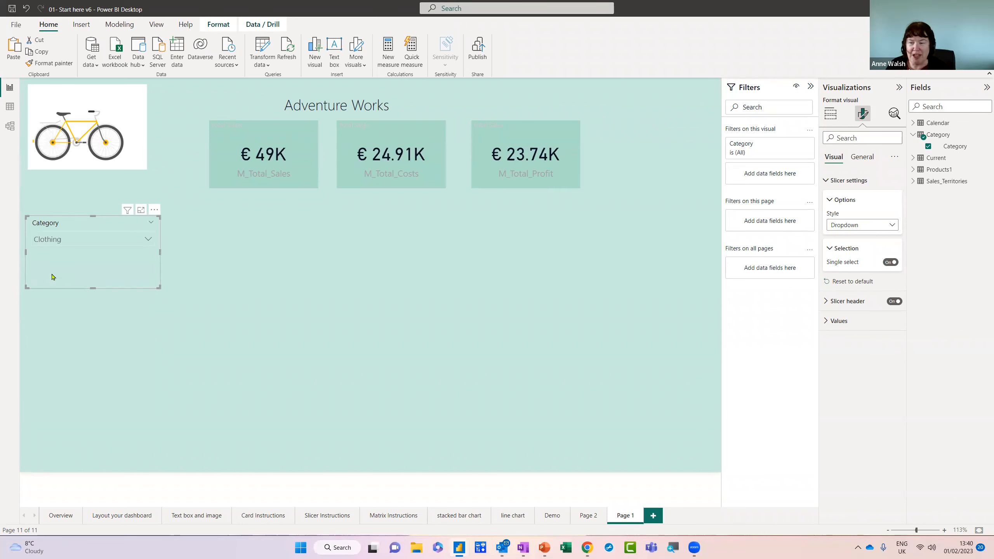
click(150, 240)
click(59, 286)
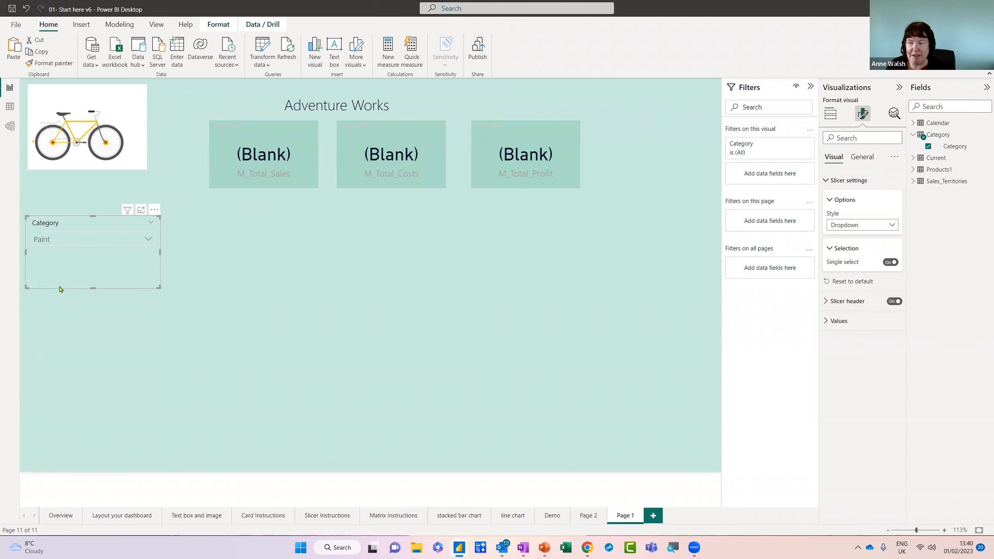
click(148, 240)
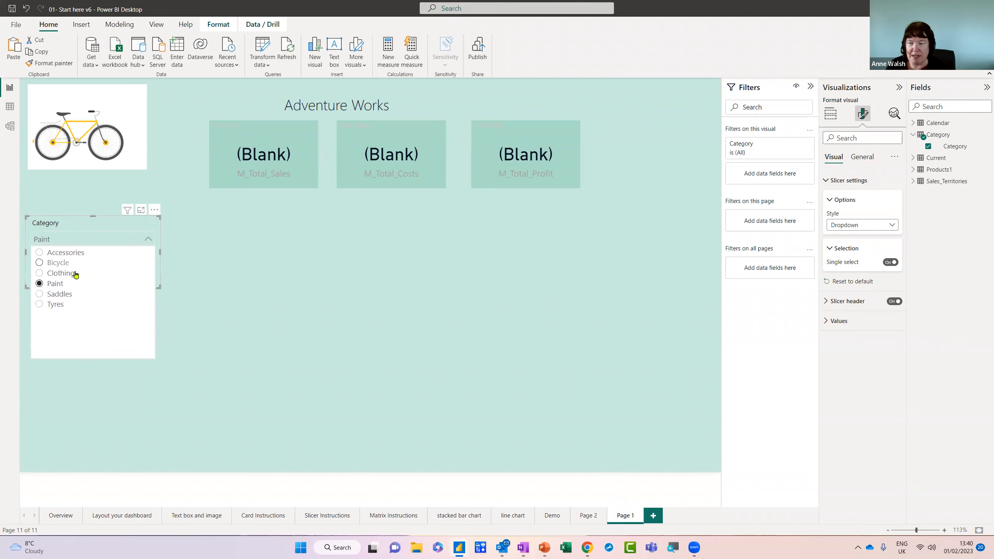
click(62, 296)
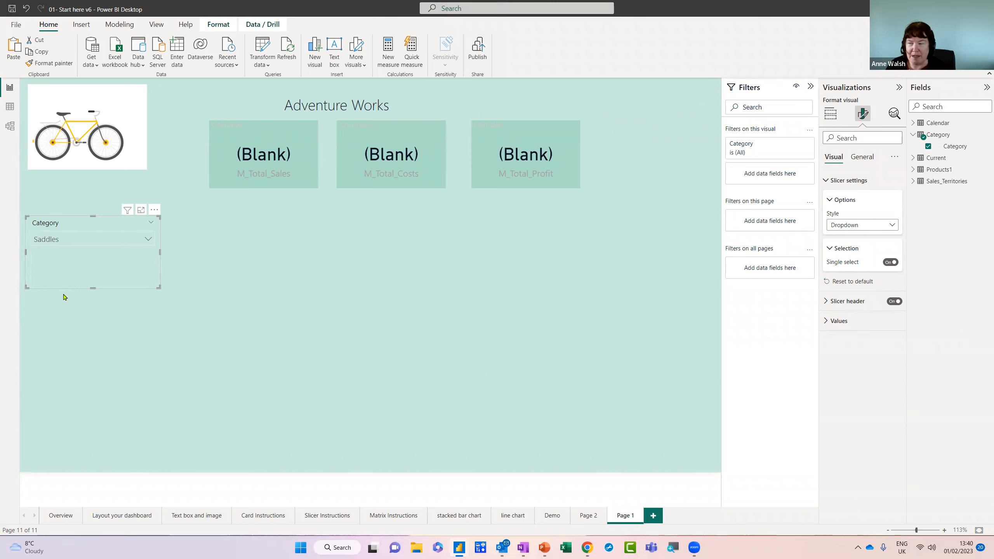
click(148, 240)
click(149, 239)
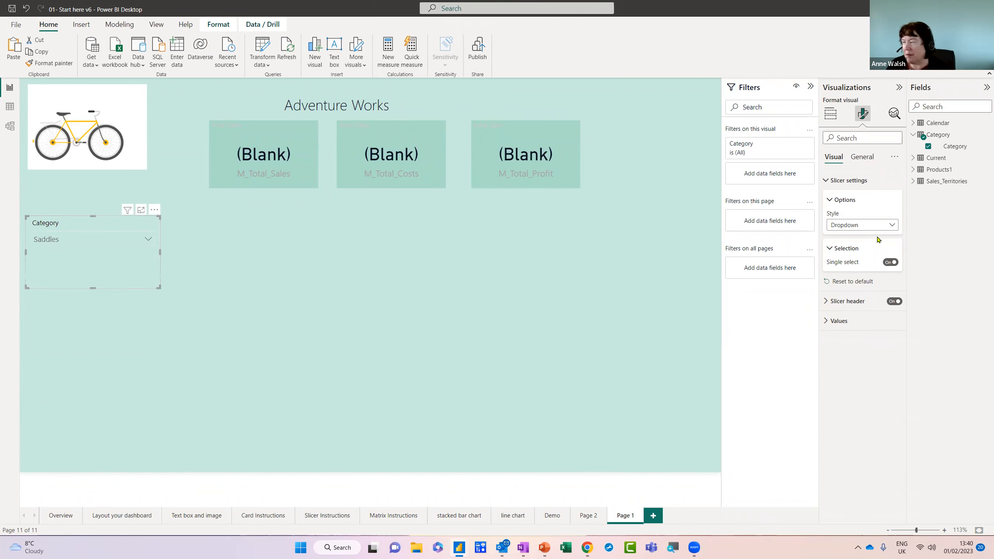
Step: Reset the slicer's settings to default and resize the slicer to fit closely around the full category list
click(835, 250)
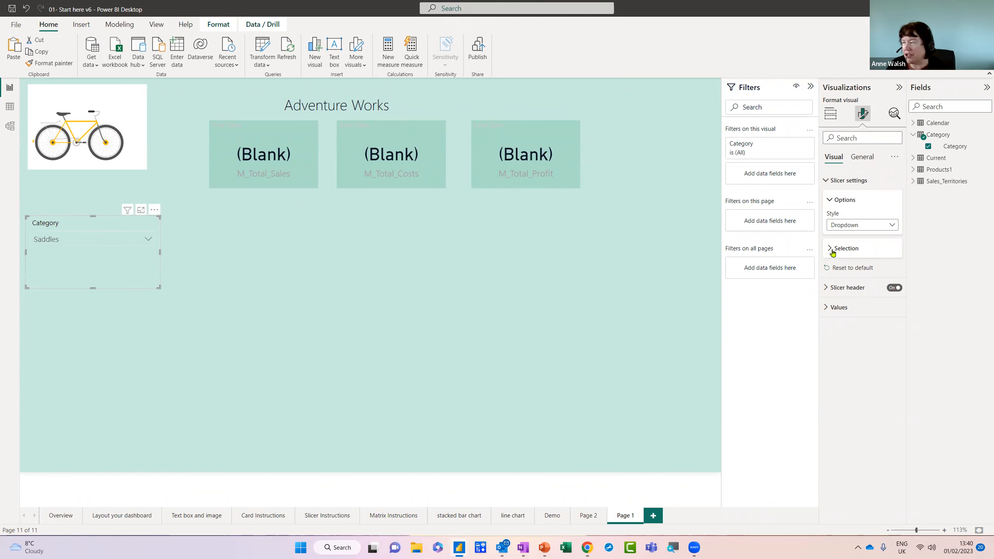
click(849, 268)
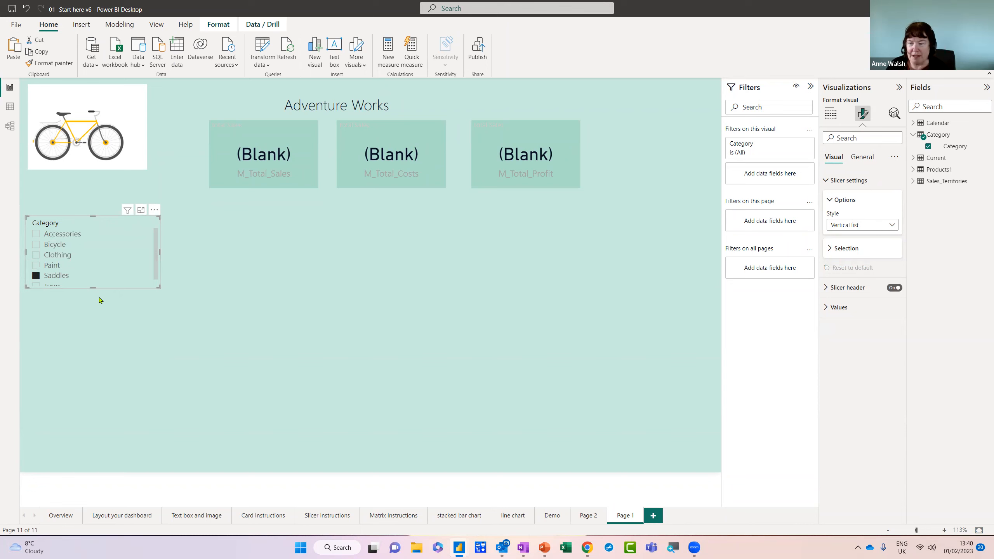
drag(93, 289, 92, 316)
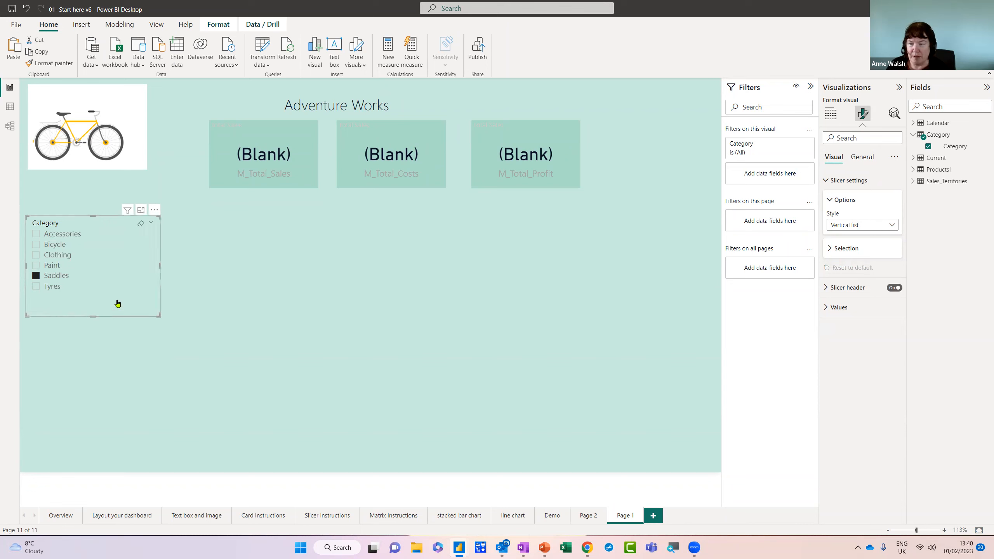
drag(158, 264, 140, 269)
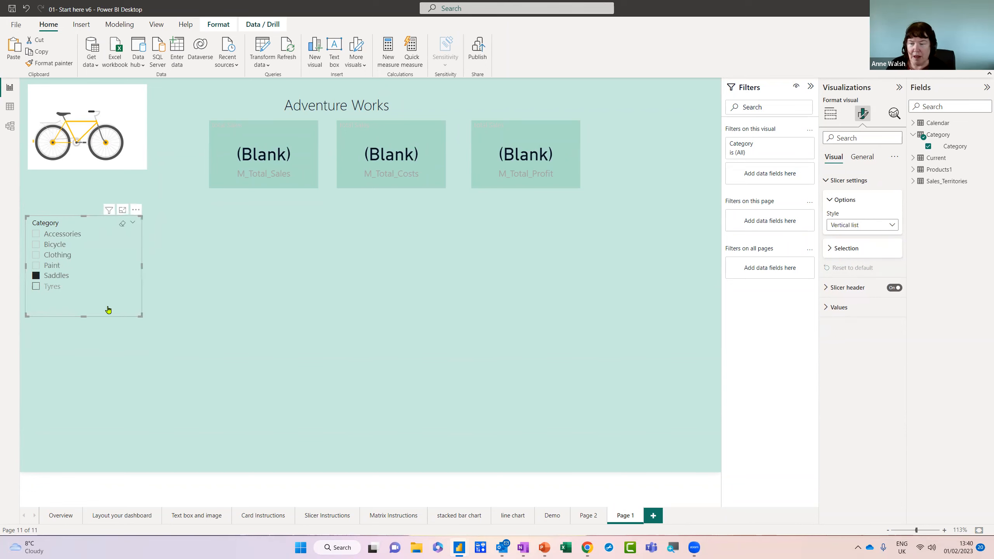
drag(86, 316, 88, 303)
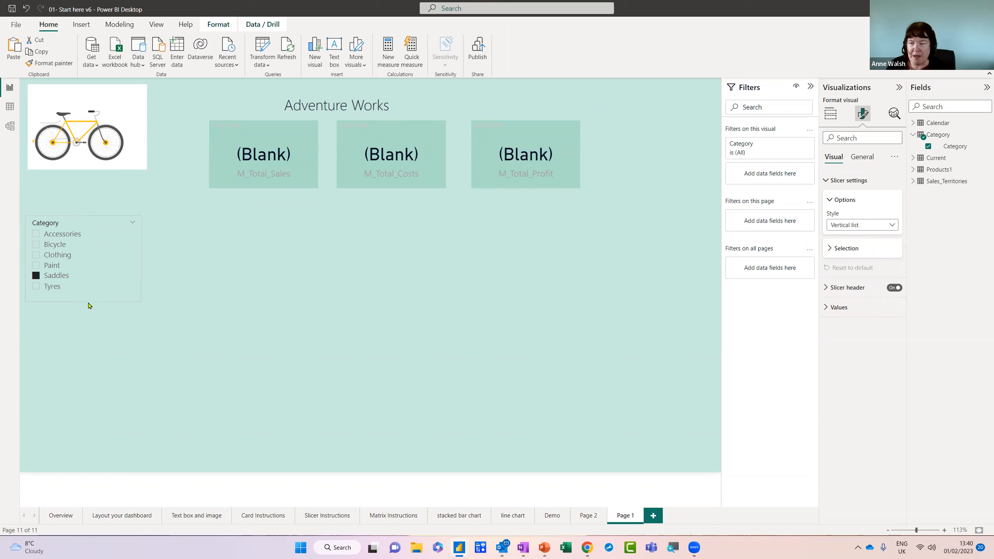
Step: Turn on the Category slicer's background and set its colour to a medium green from the theme colours
click(869, 161)
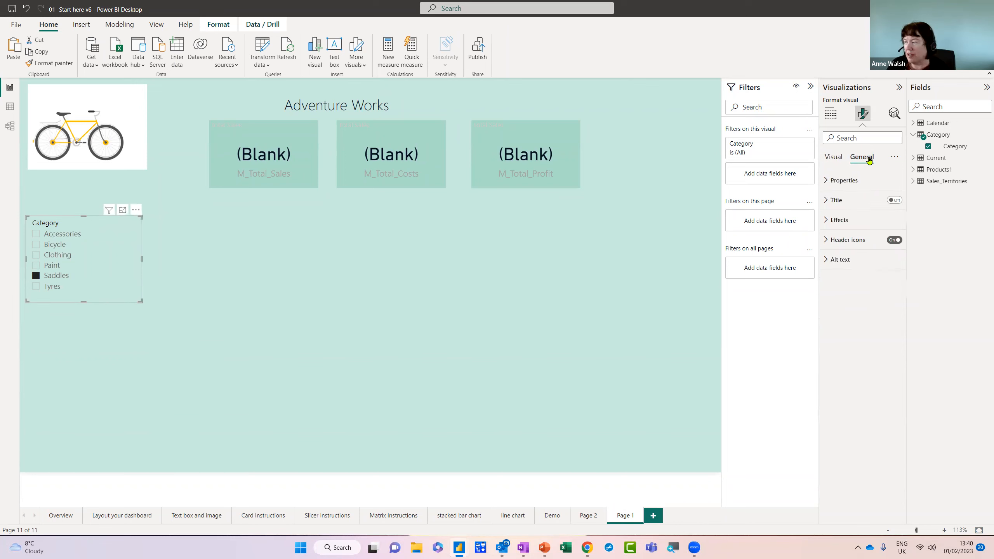
click(829, 220)
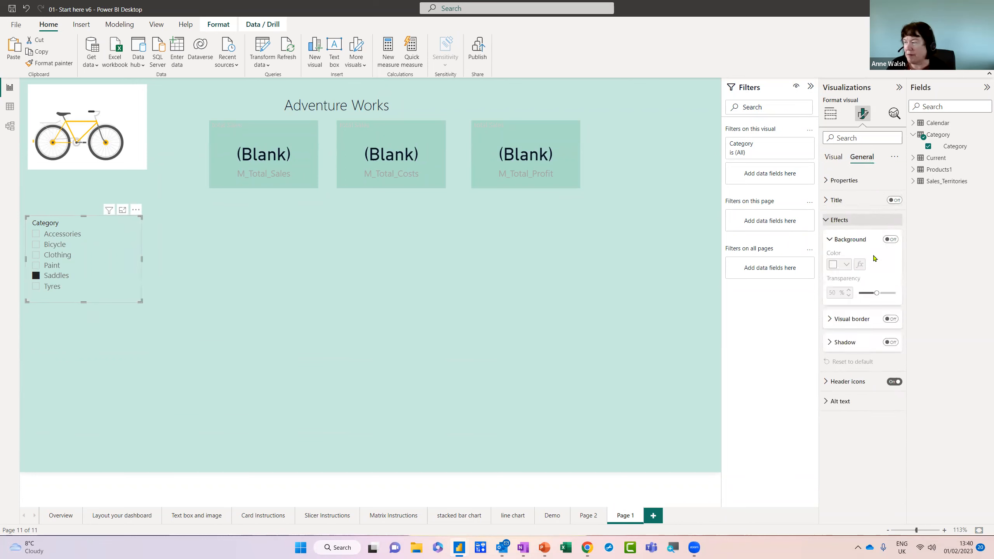
click(891, 240)
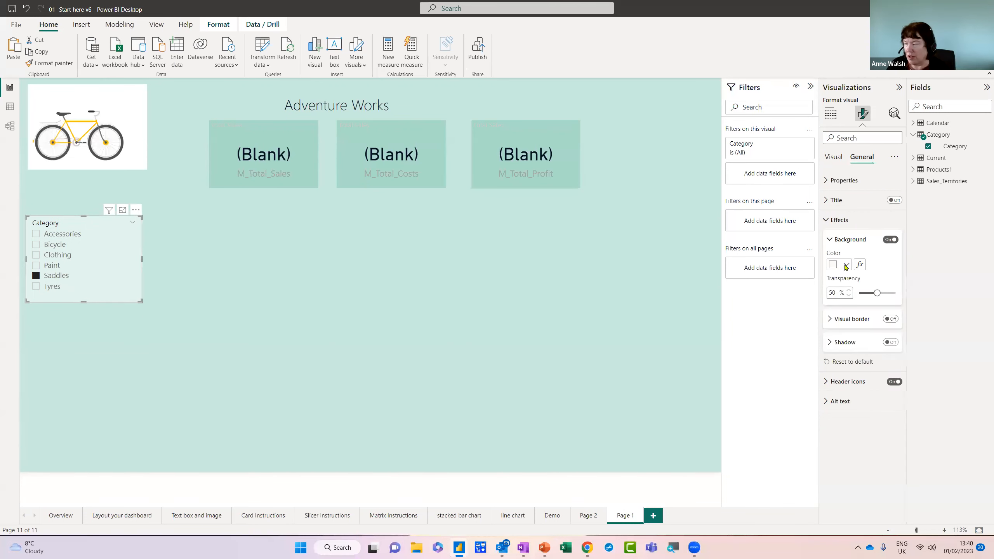
click(846, 265)
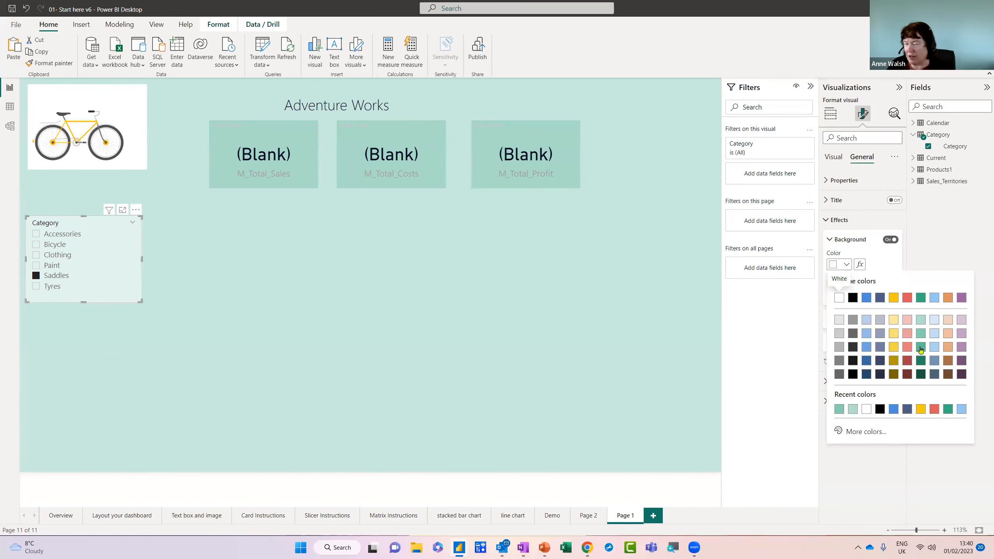
click(921, 347)
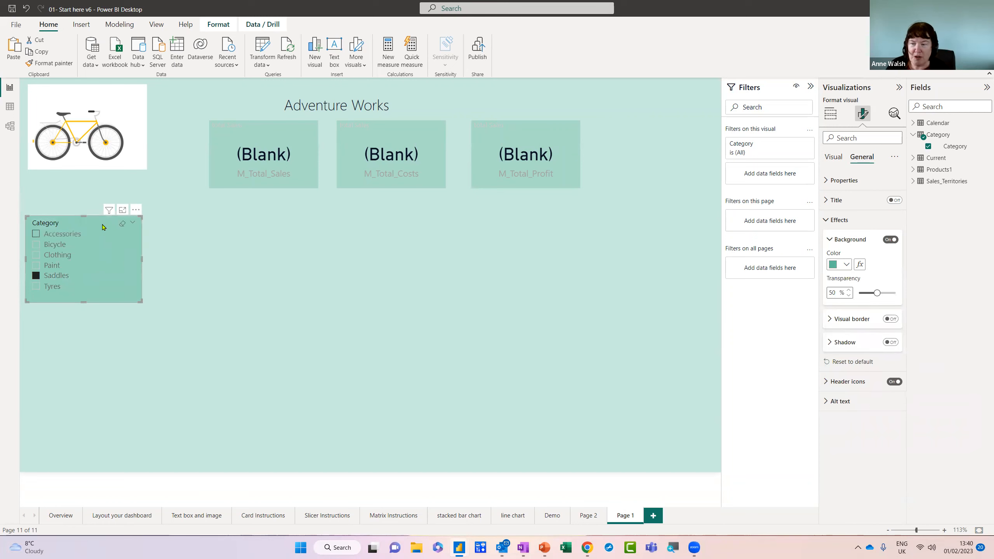
Step: Move the Category slicer slightly up and to the right, and filter the cards by Accessories
drag(95, 224, 103, 213)
click(86, 231)
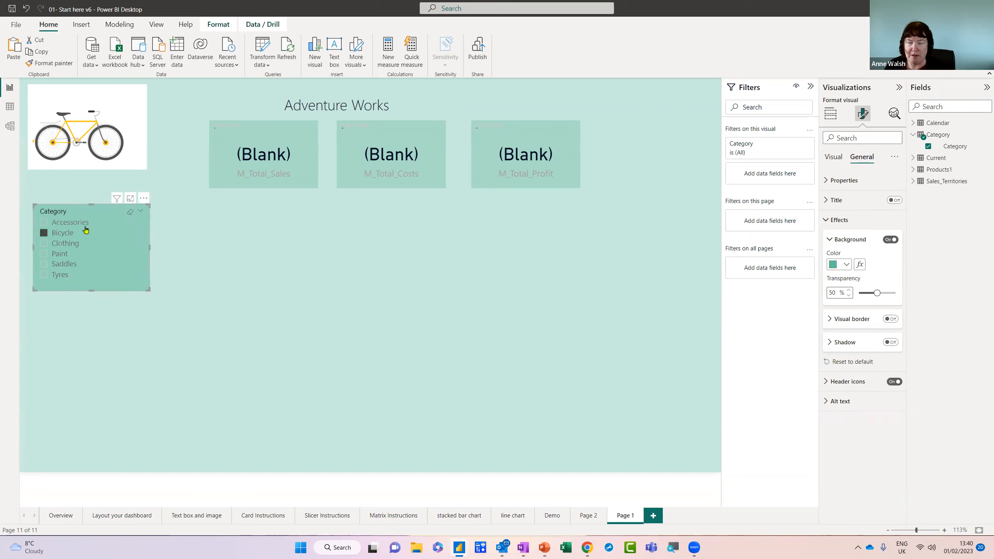
click(77, 223)
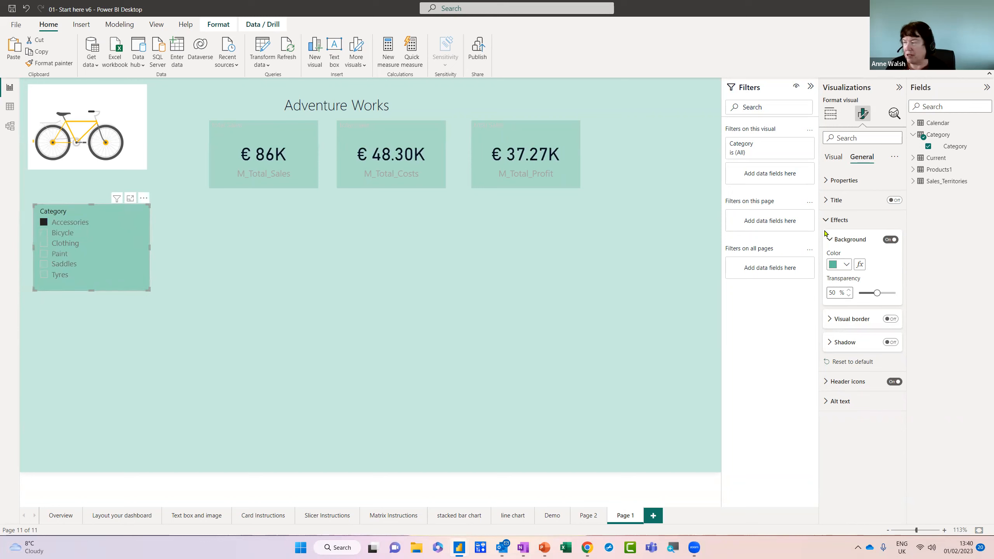
Step: Turn on the "Select all" option for the Category slicer and select all categories
click(834, 157)
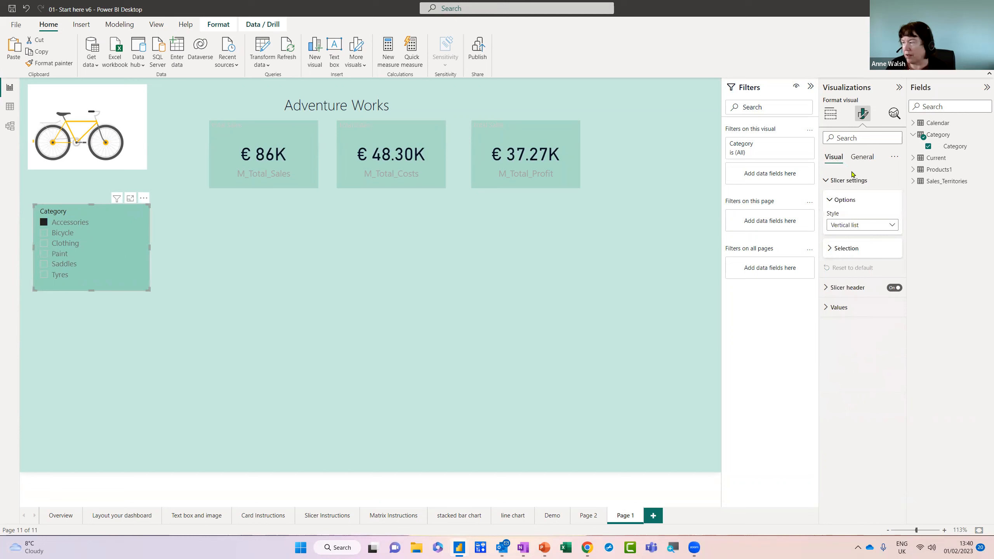
click(828, 181)
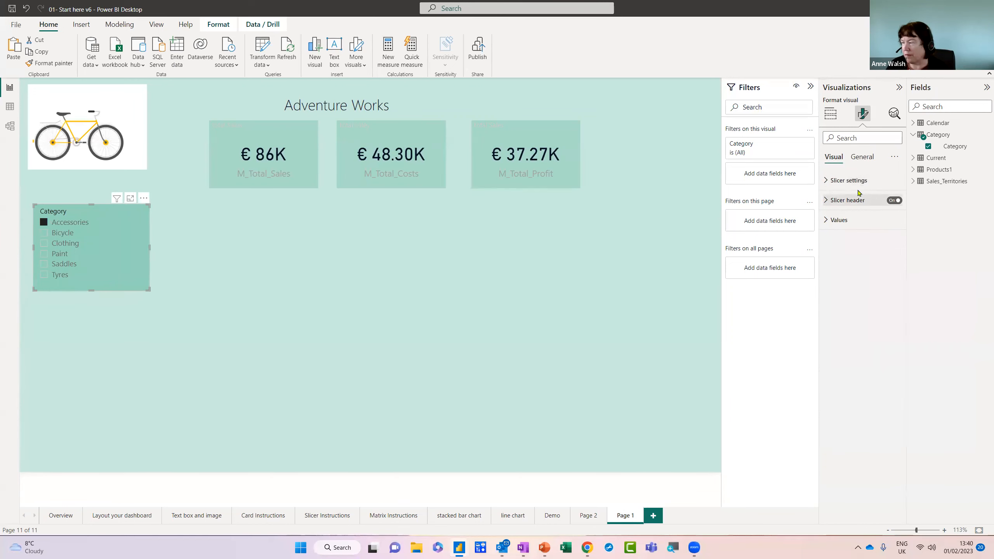
click(834, 181)
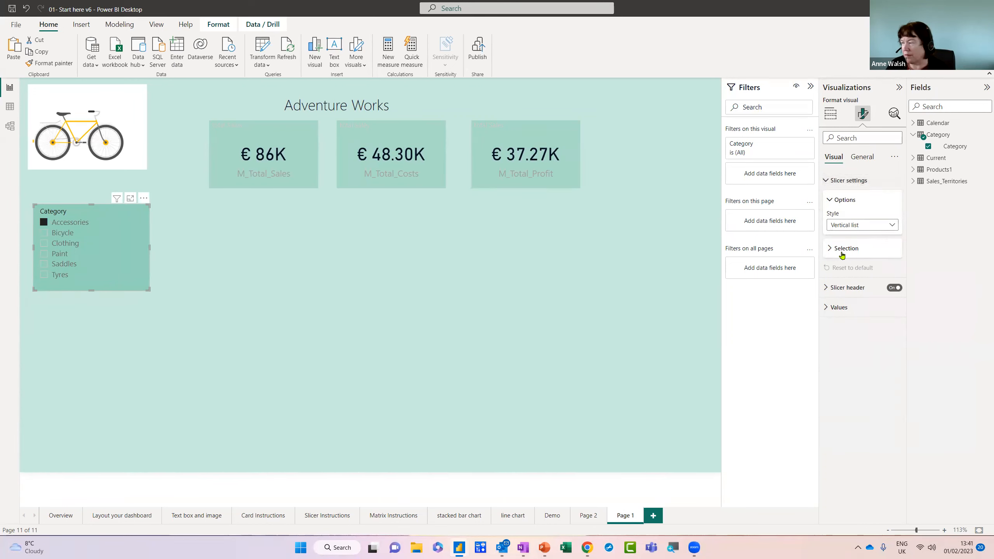
click(829, 251)
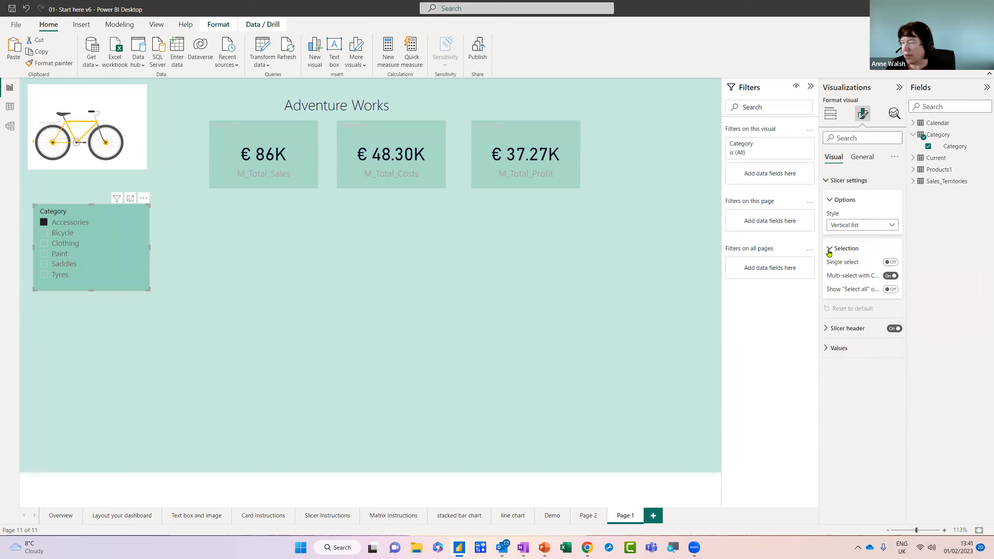
click(892, 290)
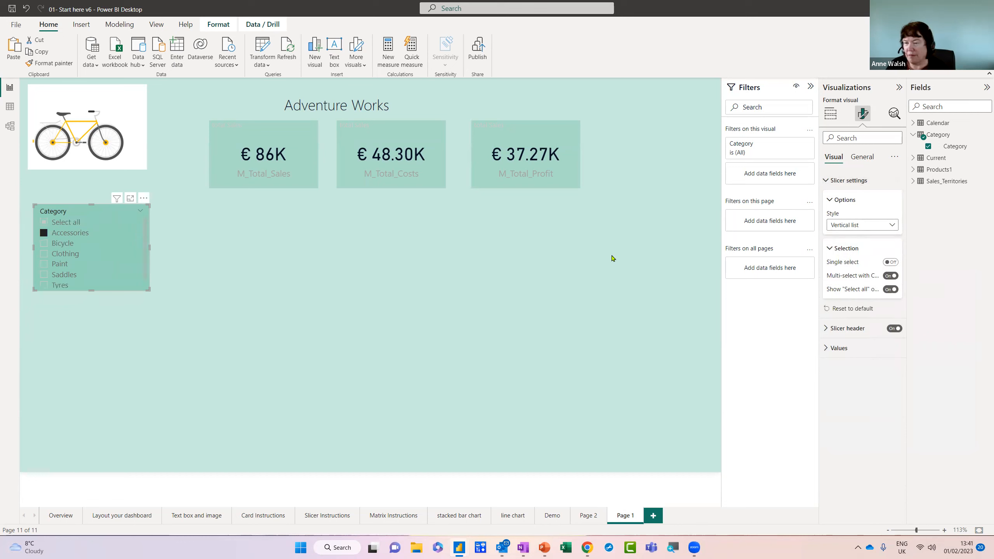
click(45, 223)
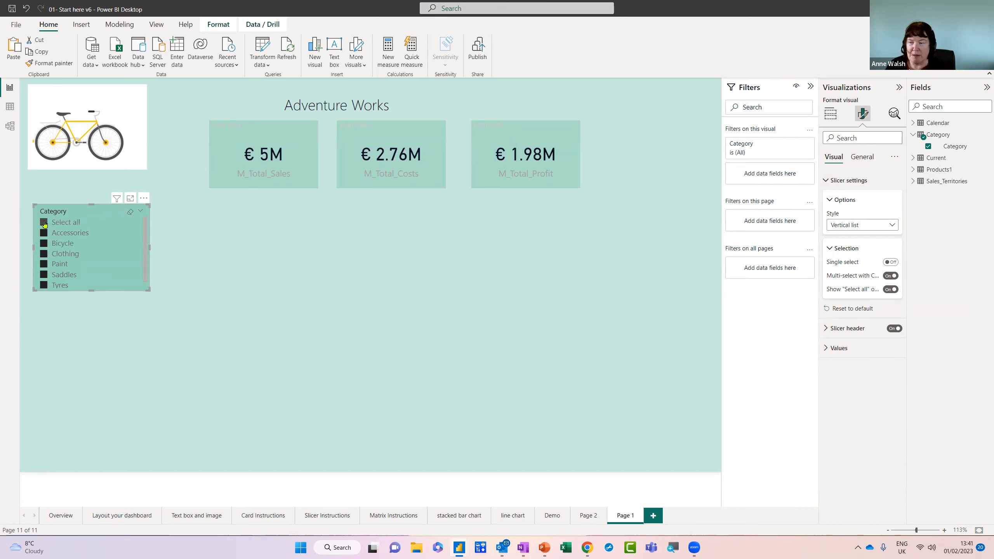
Step: Add a slicer for the Sales_Territories Country field beneath the Category slicer, and enlarge it to fit the country list
click(116, 333)
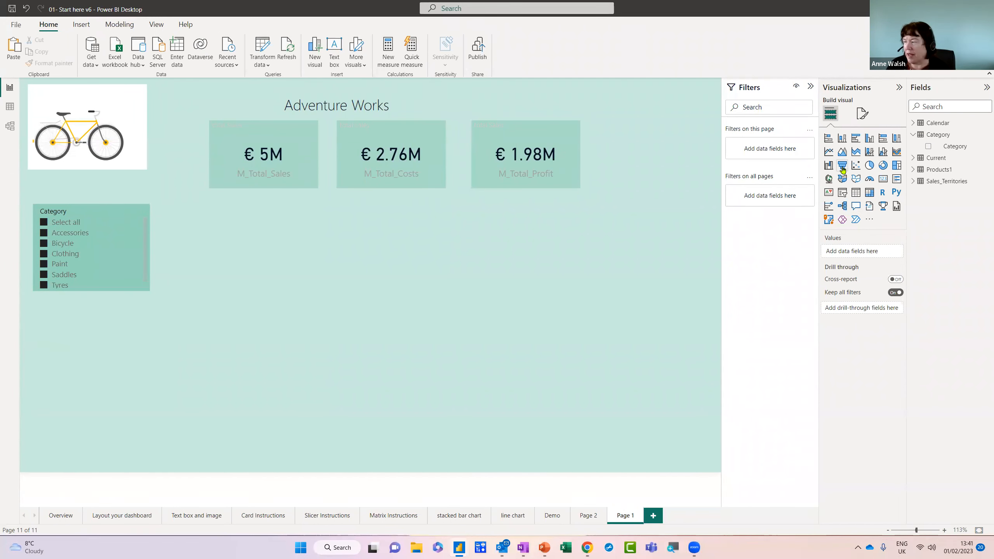
click(843, 194)
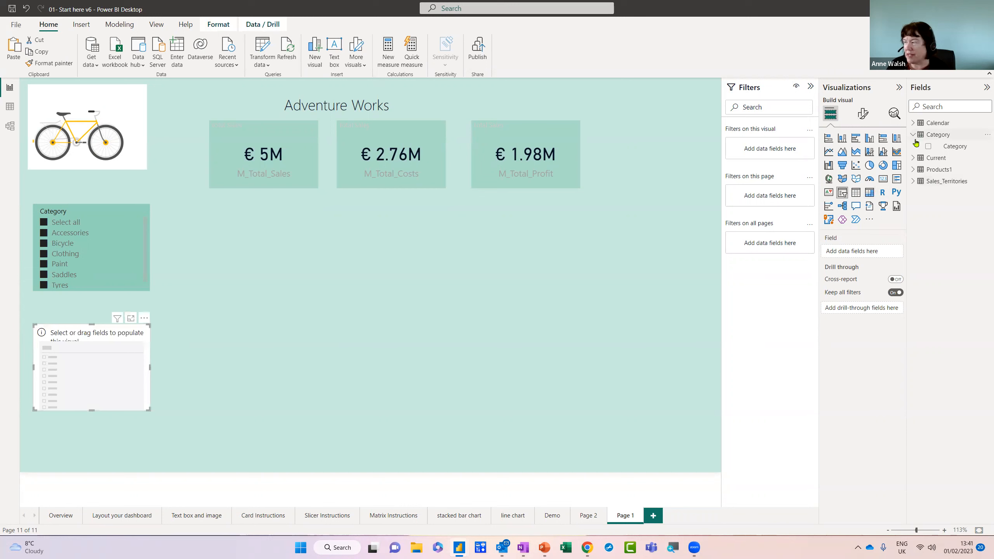
click(913, 180)
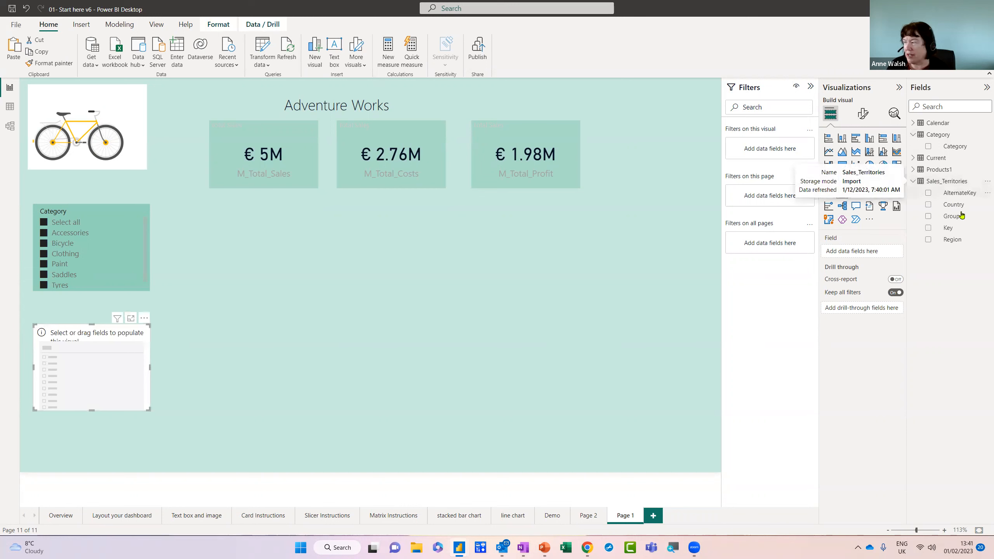
drag(958, 205, 853, 251)
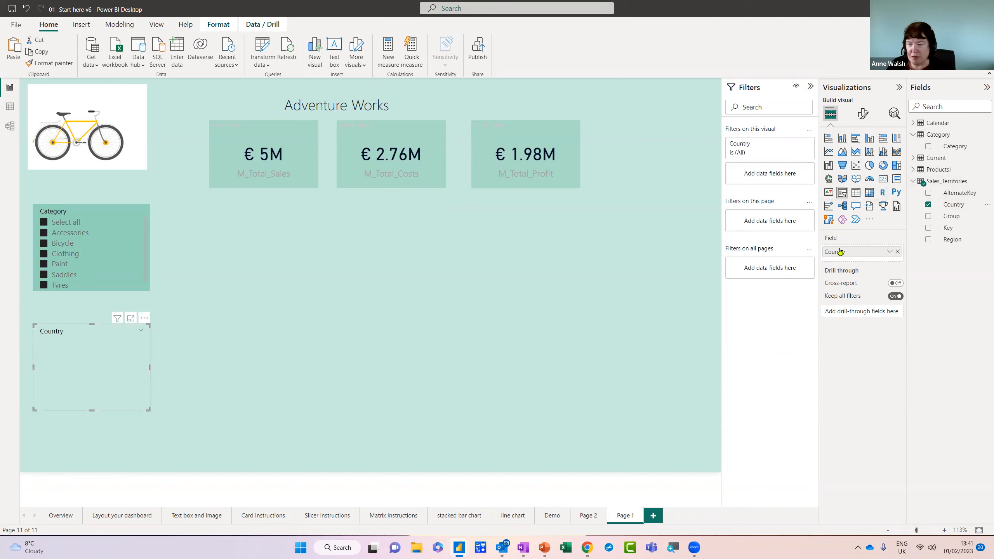
drag(91, 409, 91, 420)
drag(82, 334, 78, 333)
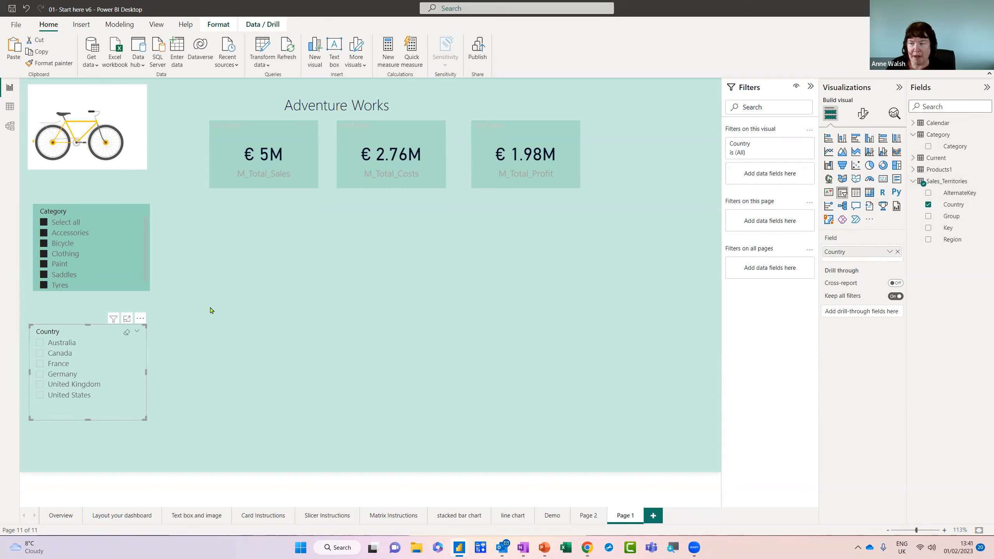
Step: Examine the finished Overview page's layout and visual styling, and return to Page 1
click(246, 270)
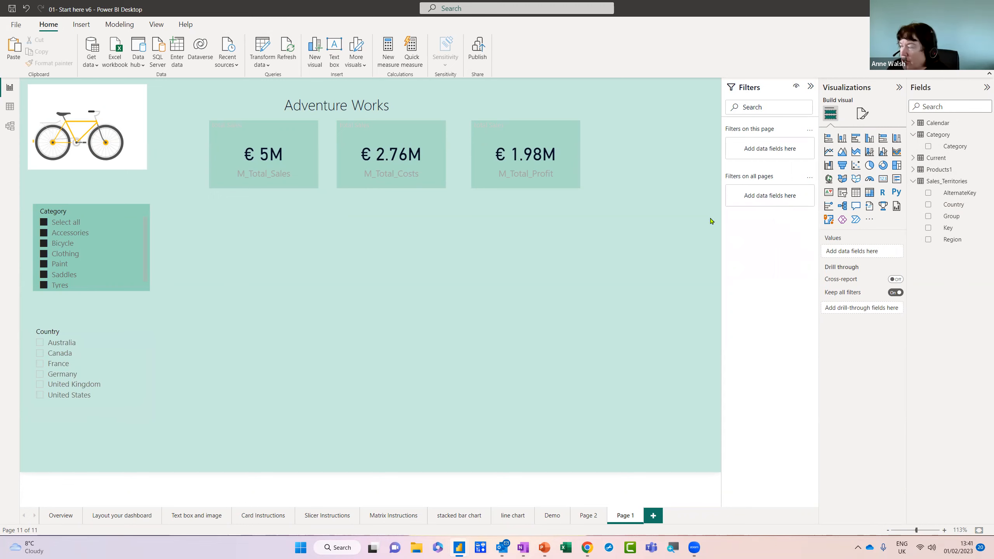
click(60, 516)
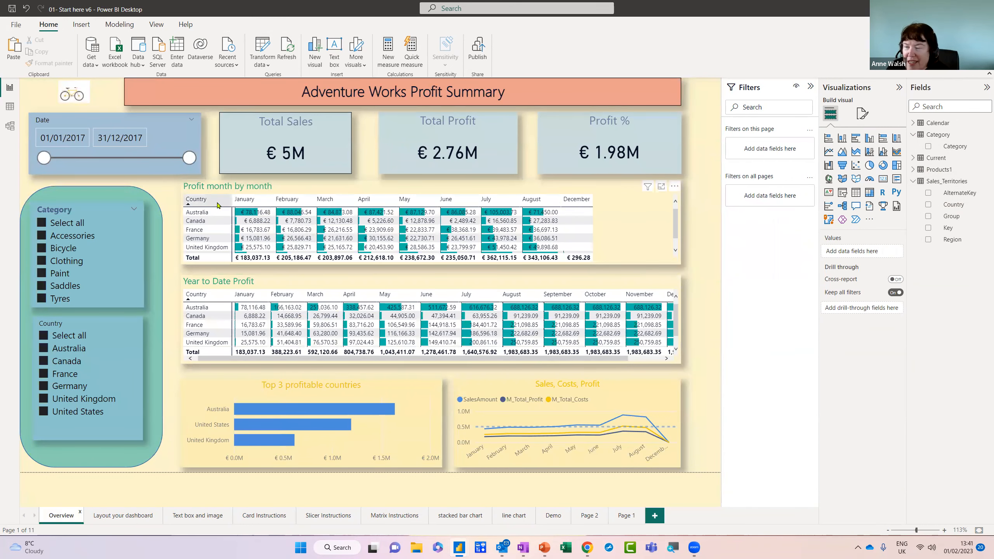
click(628, 520)
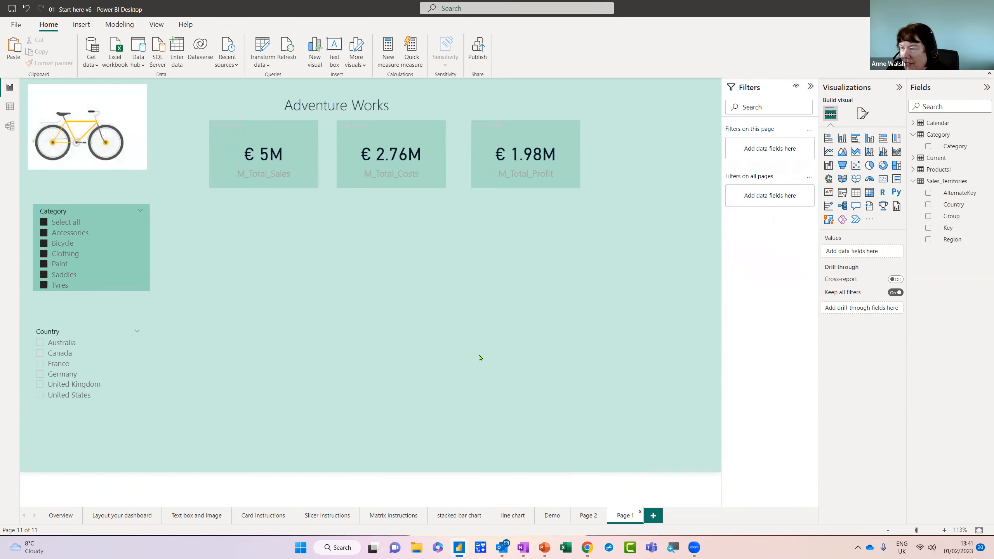
Step: Turn on the shadow effect for the M_Total_Sales card
click(274, 139)
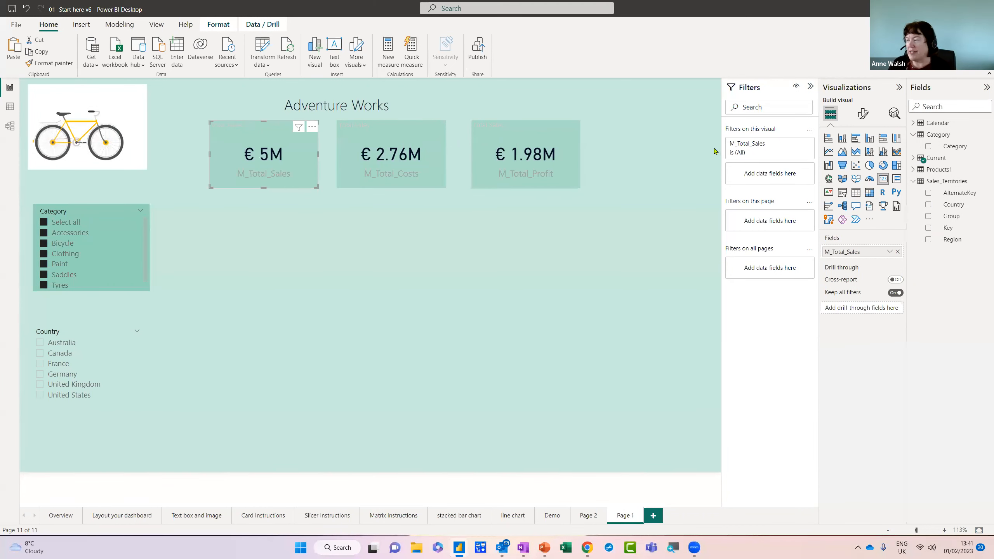
click(860, 115)
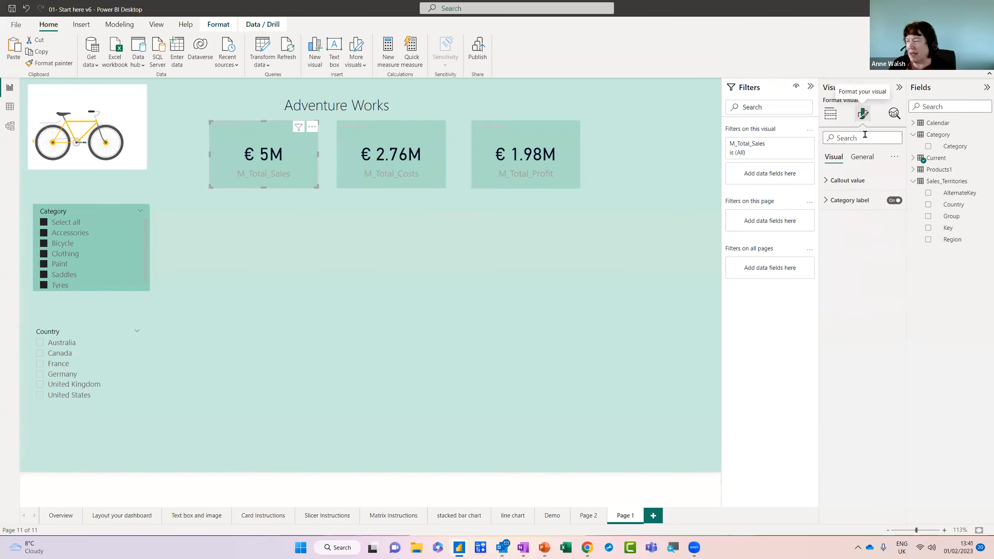
click(863, 158)
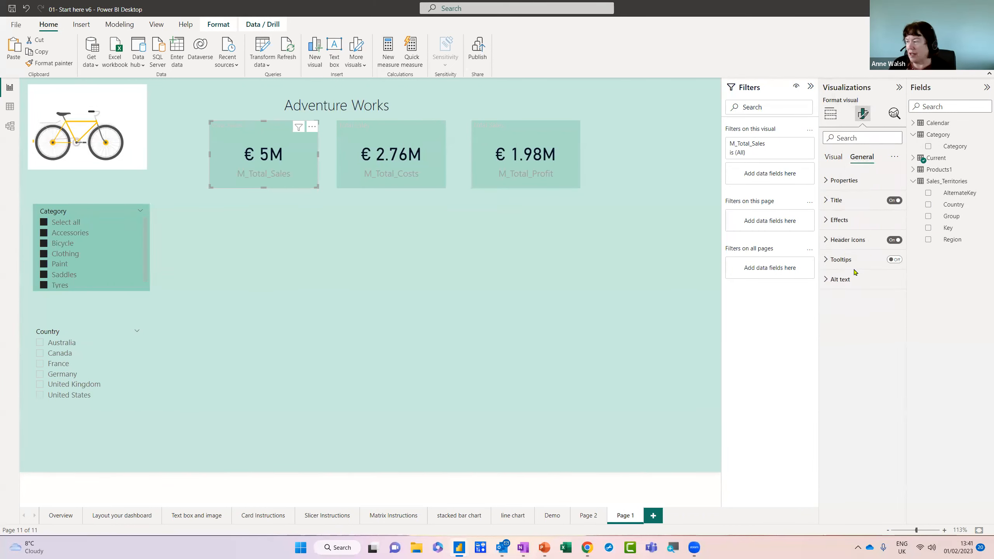
click(824, 221)
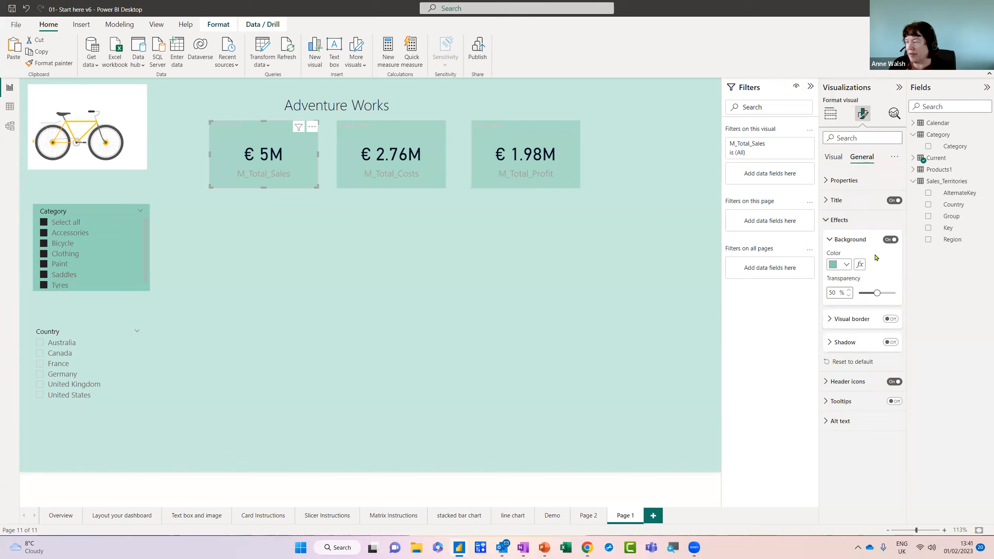
click(892, 343)
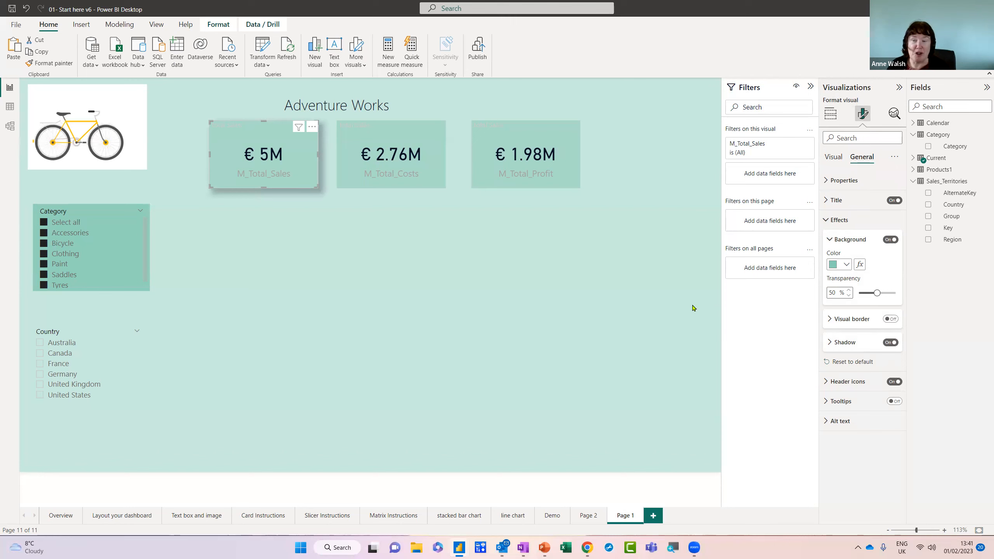
Step: Turn on the shadow effect for the M_Total_Costs and M_Total_Profit cards
click(428, 160)
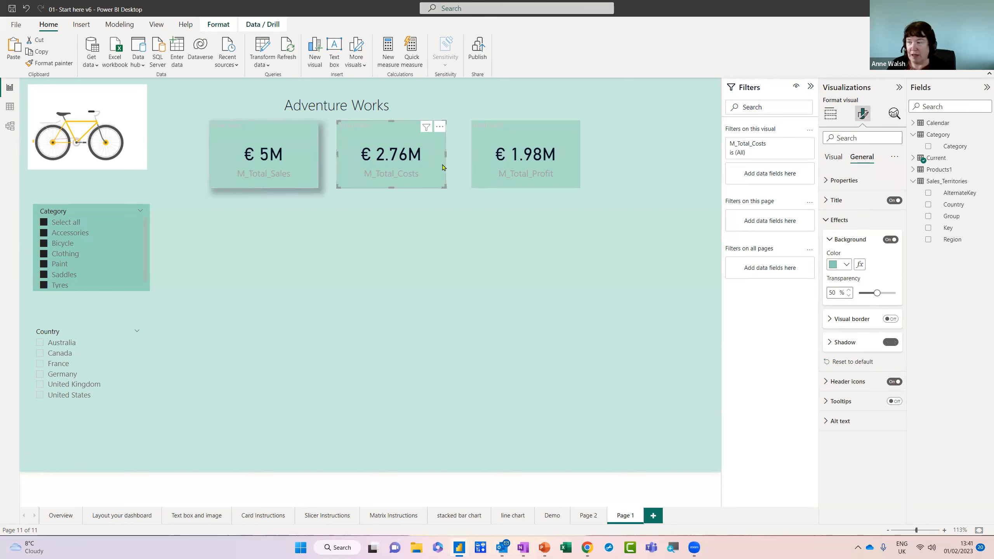
click(892, 342)
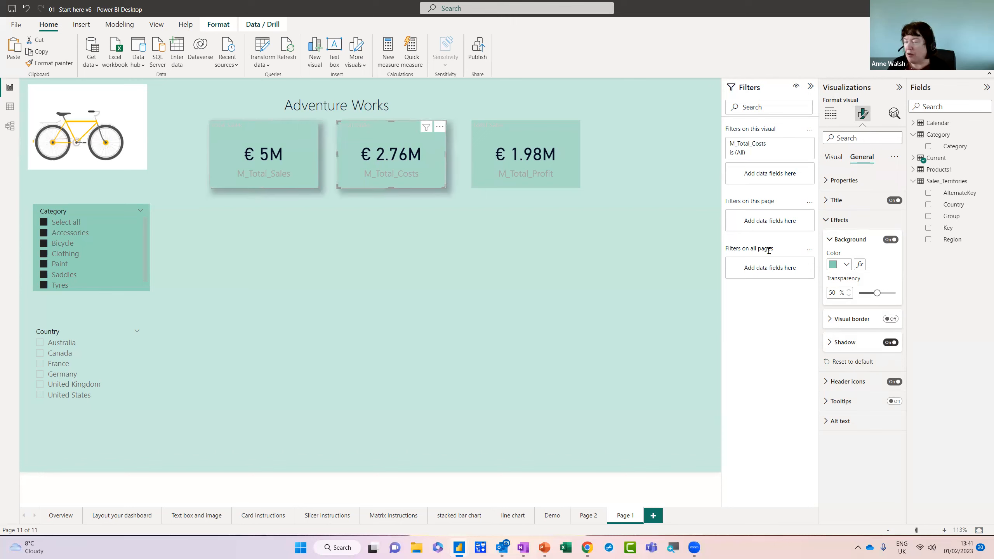
click(547, 178)
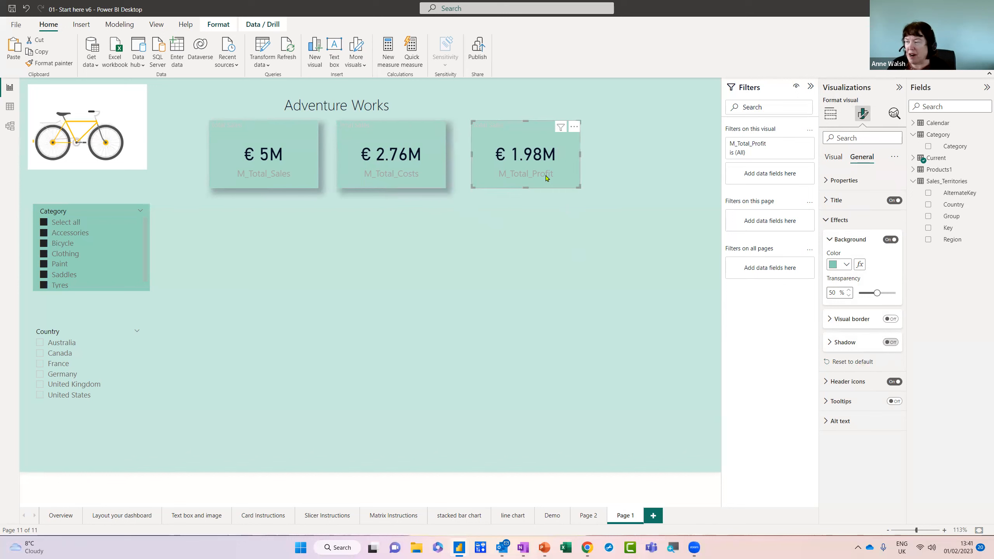
click(891, 342)
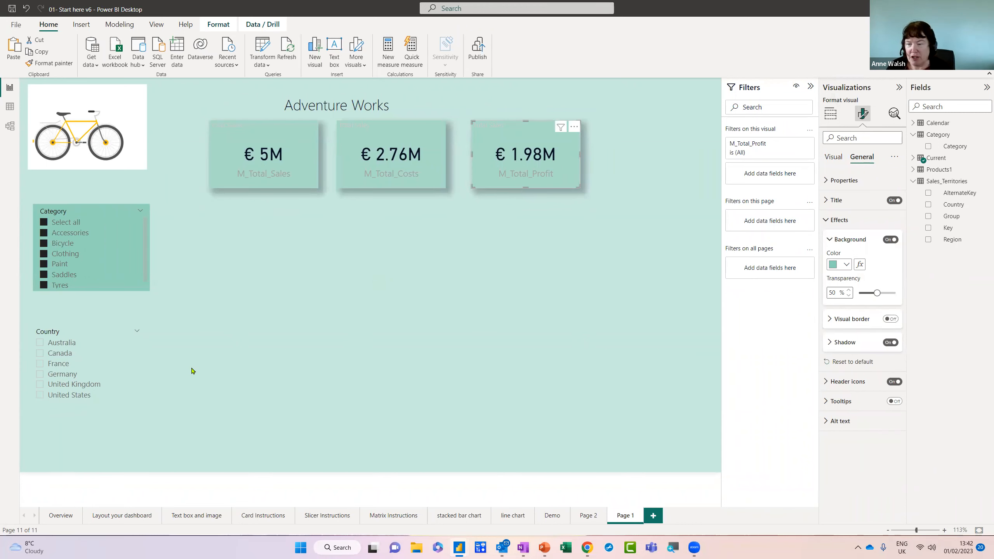
Step: Filter the cards by France with the Country slicer and deselect the slicer visual
click(109, 365)
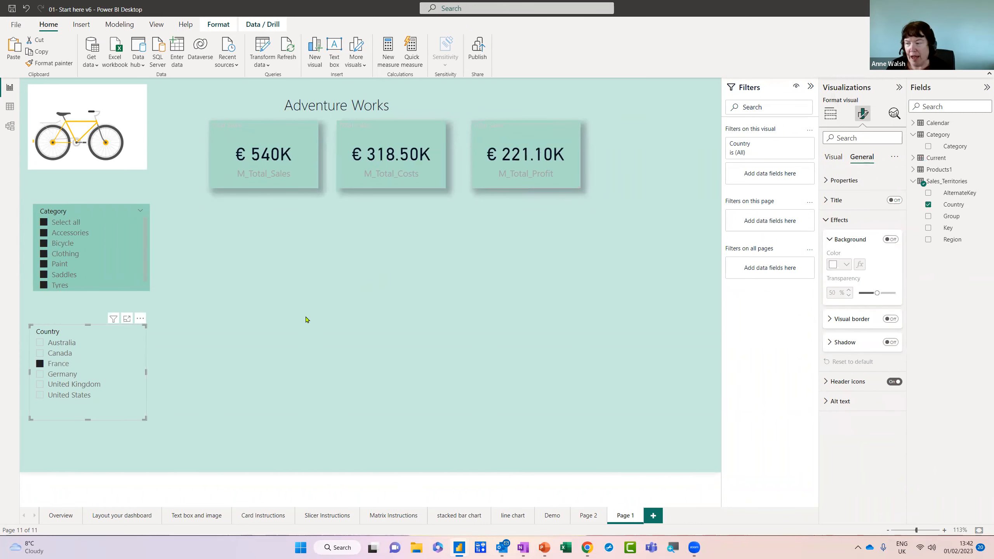
click(306, 321)
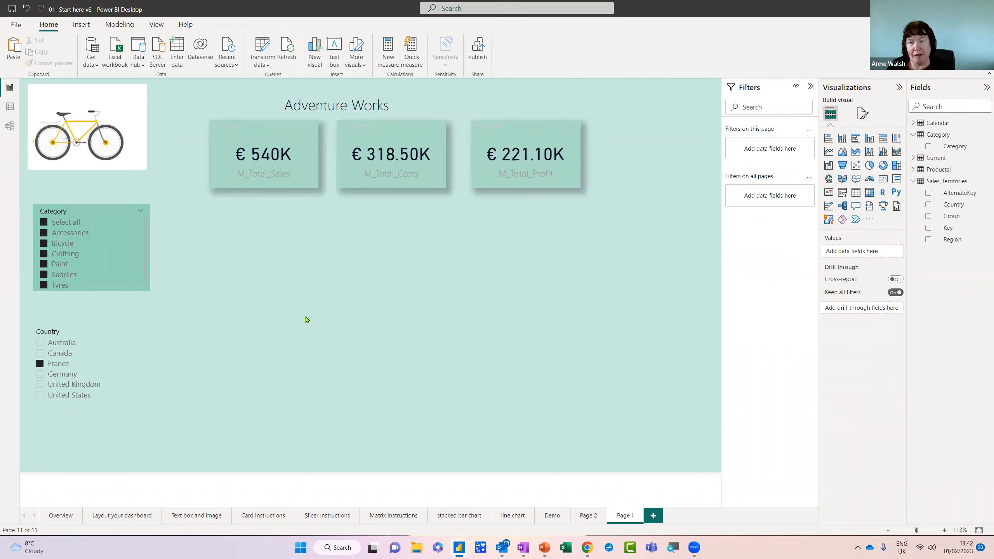
Step: Review the Overview and "Layout your dashboard" pages for the planned arrangement of visuals, and return to Page 1
click(63, 515)
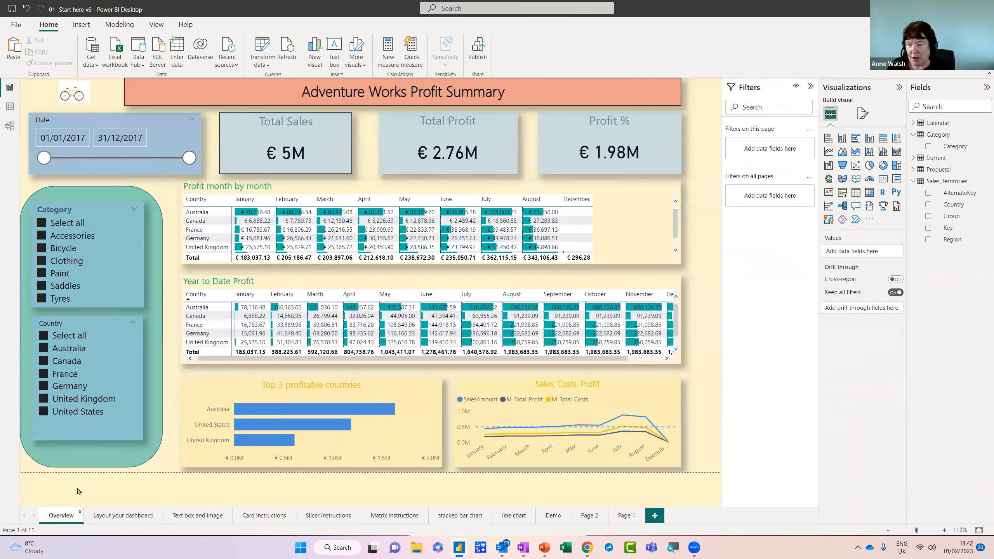
click(117, 517)
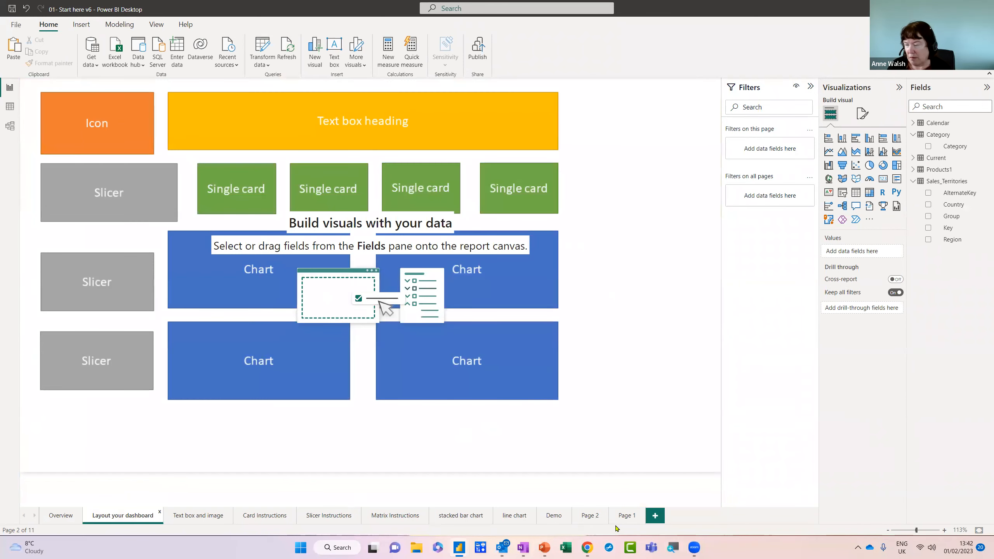
click(624, 516)
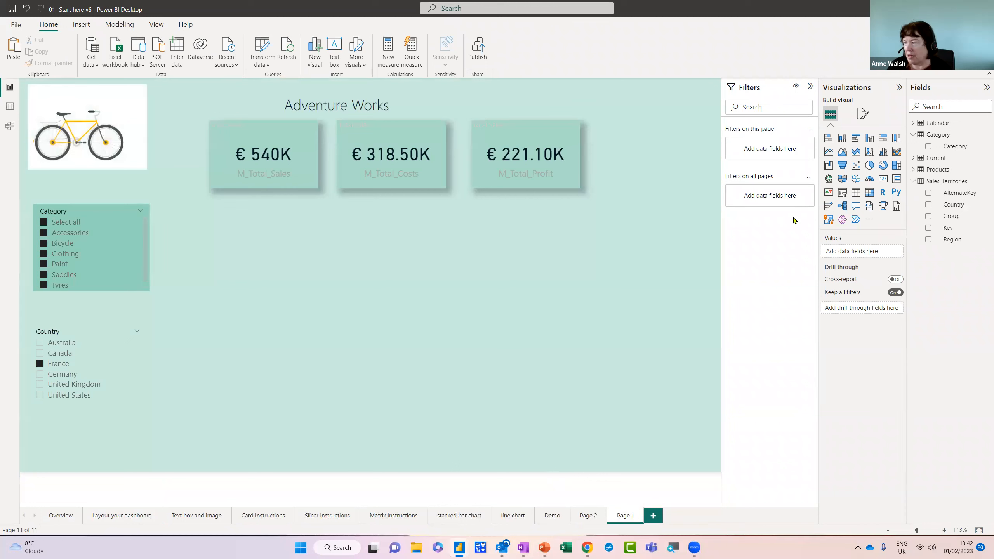
click(868, 196)
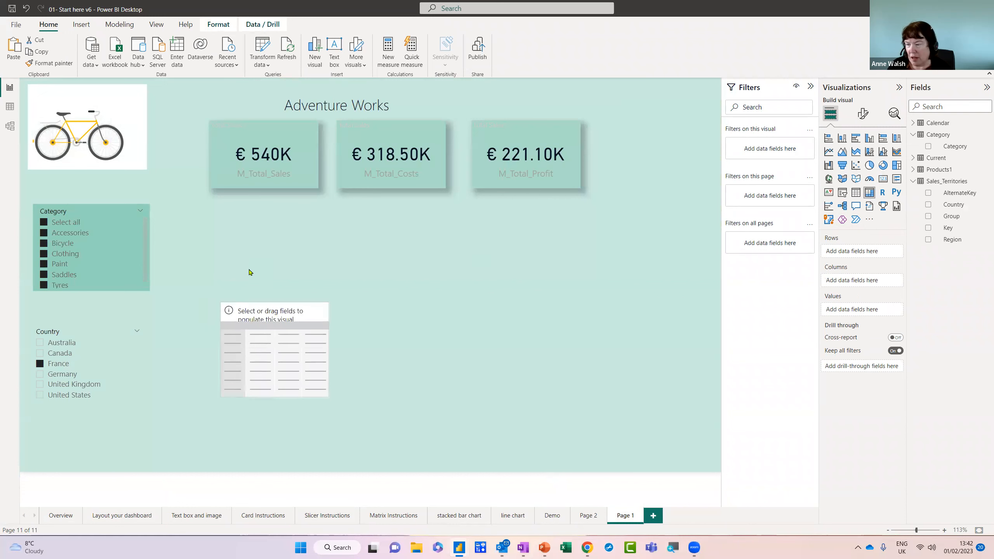
drag(251, 273, 250, 254)
drag(326, 291, 522, 287)
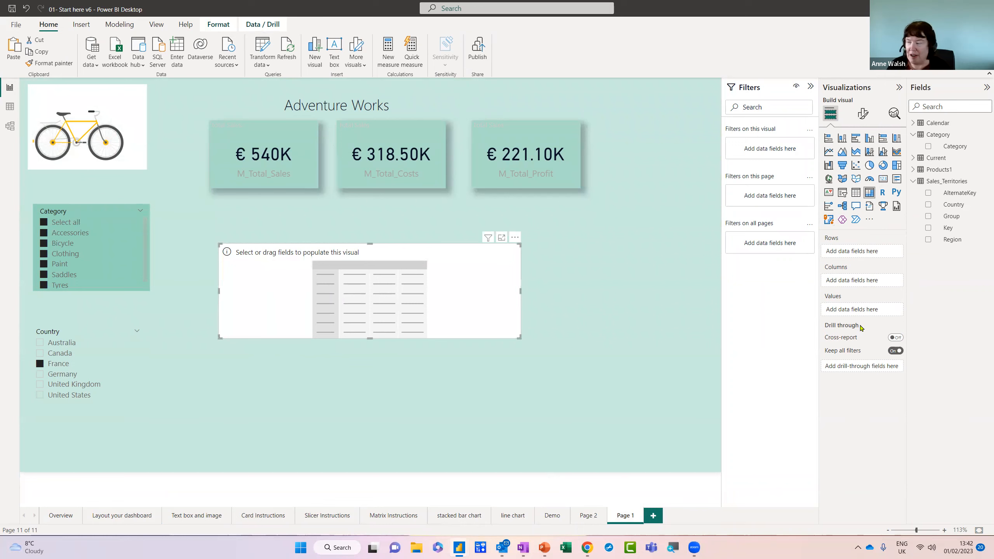
click(59, 516)
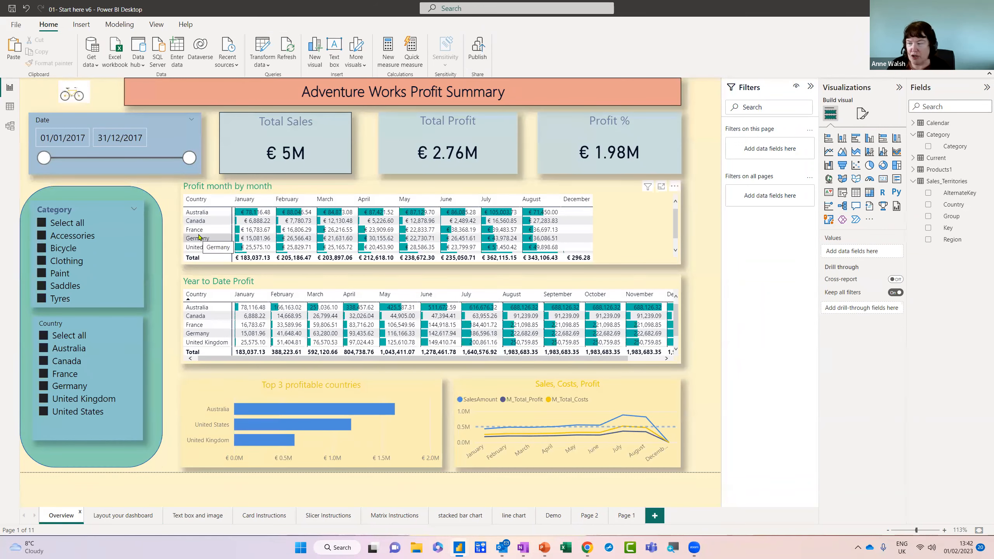
click(626, 516)
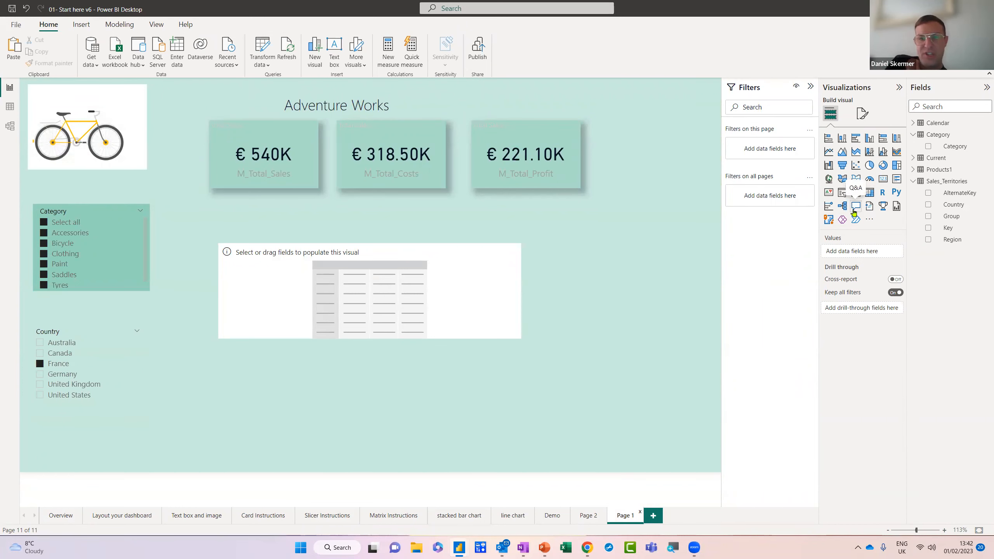
click(491, 294)
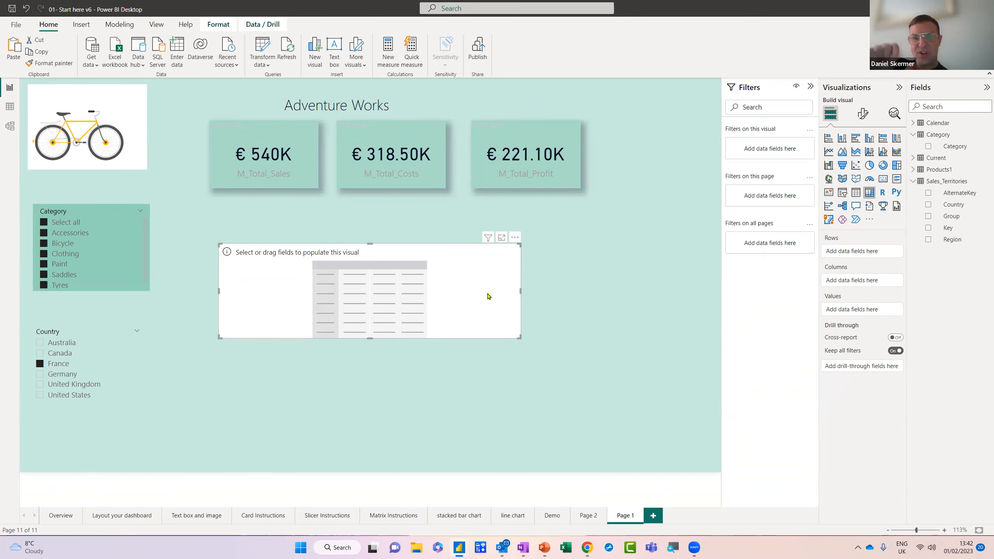
key(Delete)
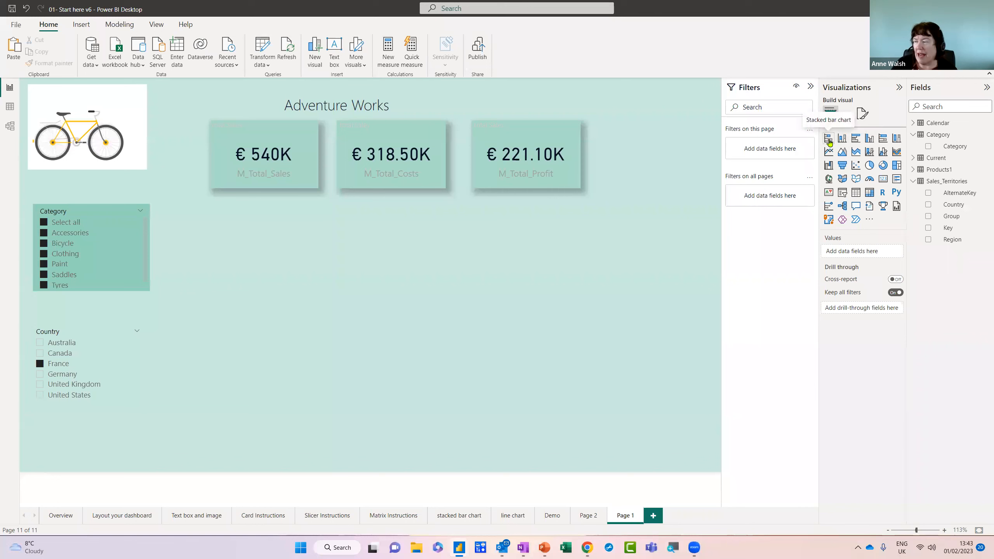
Step: Add a matrix below the cards with Country as rows and the calendar Month Name as columns, and clear the Country slicer
click(869, 195)
drag(247, 342, 273, 270)
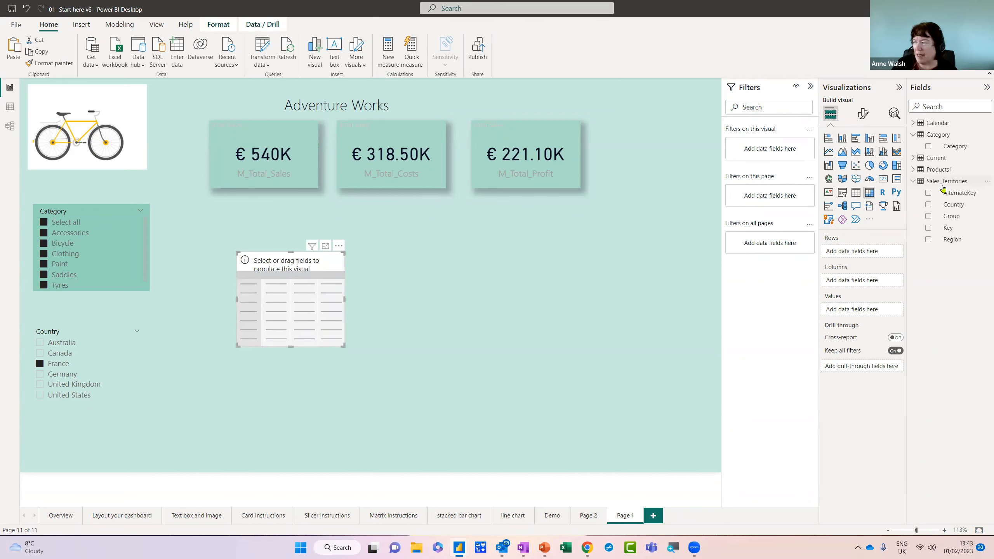
drag(955, 205, 855, 253)
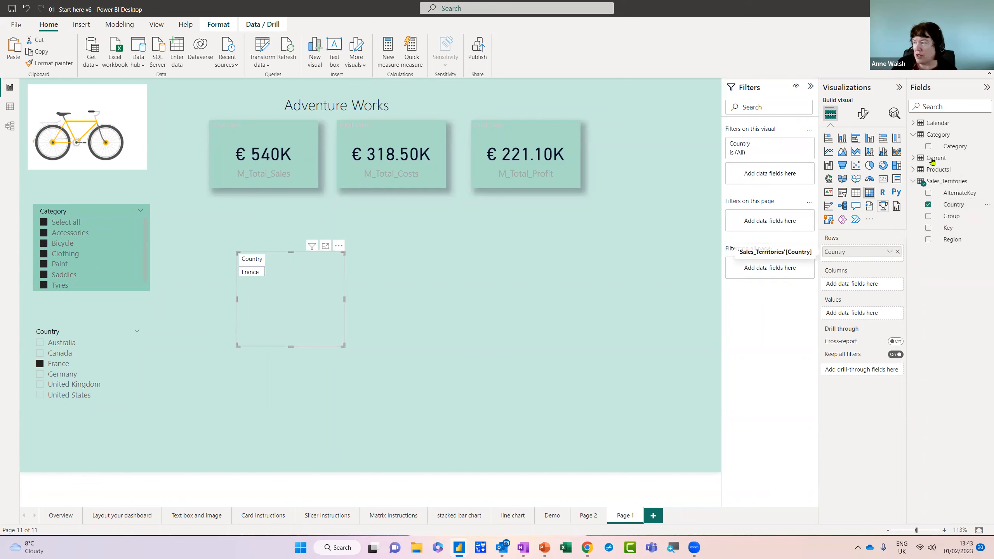
click(913, 125)
drag(967, 160, 873, 293)
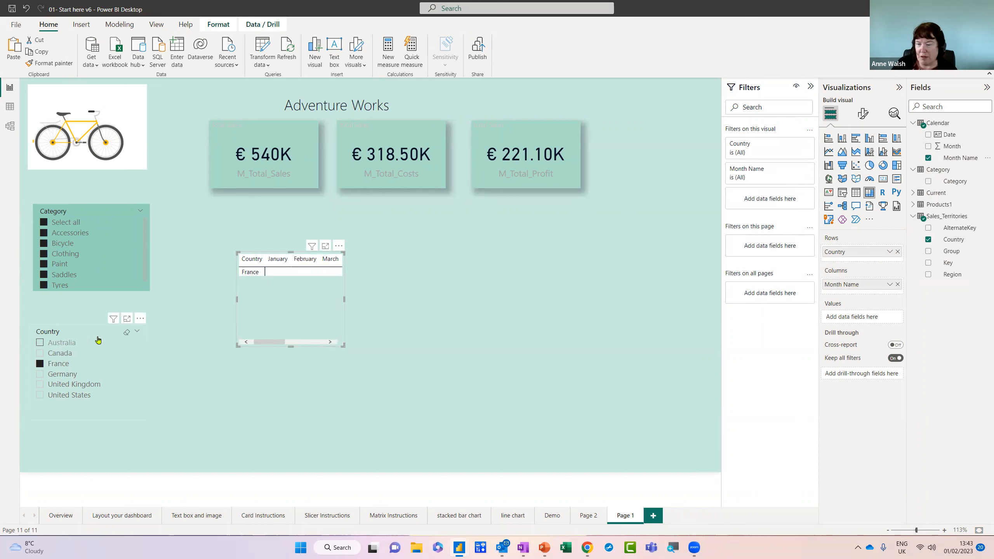
click(127, 334)
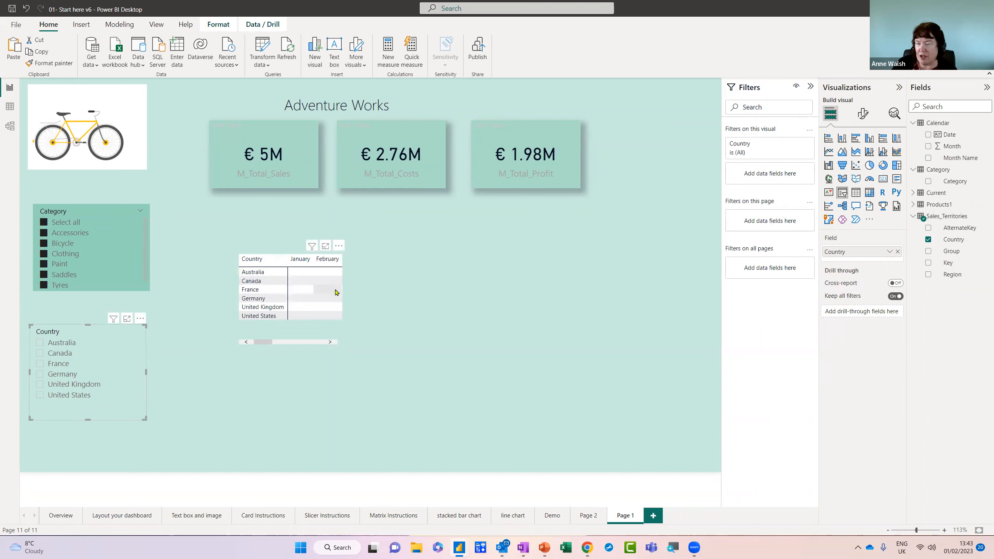
Step: Add the M_Total_Sales measure as the matrix values and widen the matrix until every month and the Total column fit
click(913, 193)
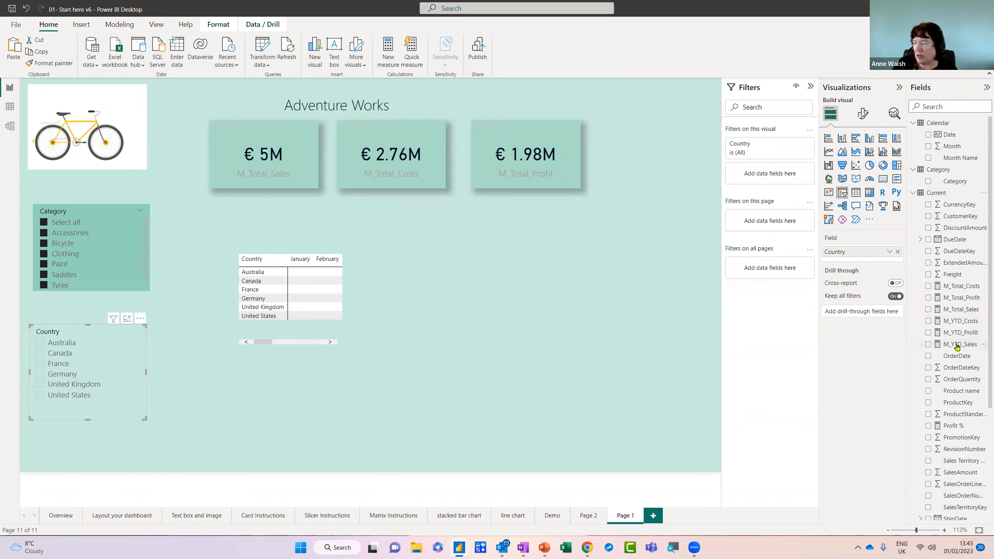
click(961, 309)
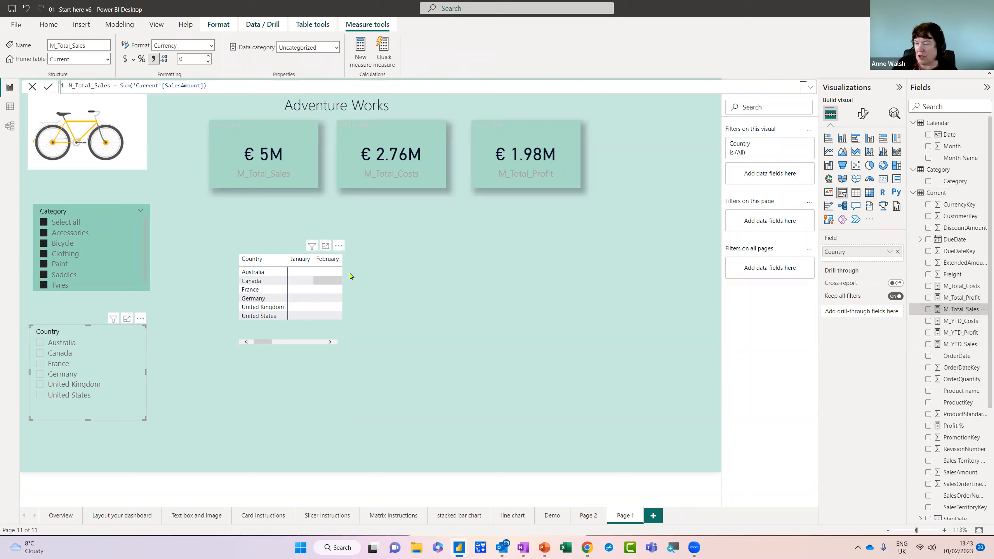
click(364, 280)
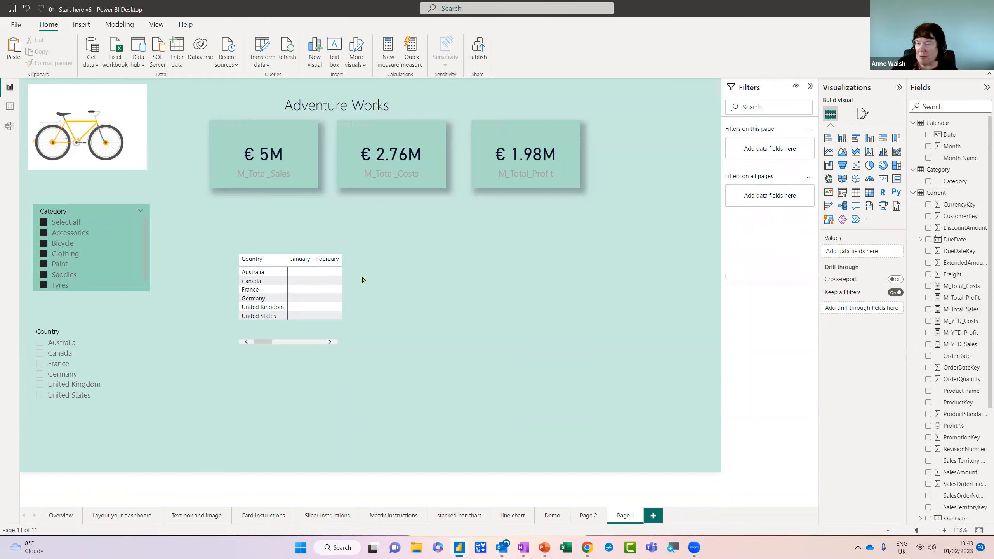
click(307, 329)
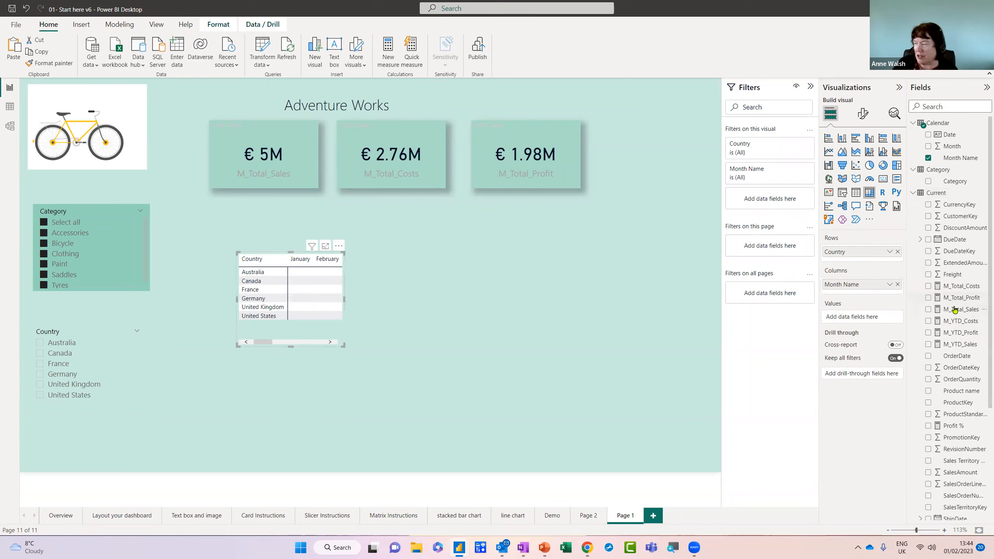
drag(954, 311, 863, 318)
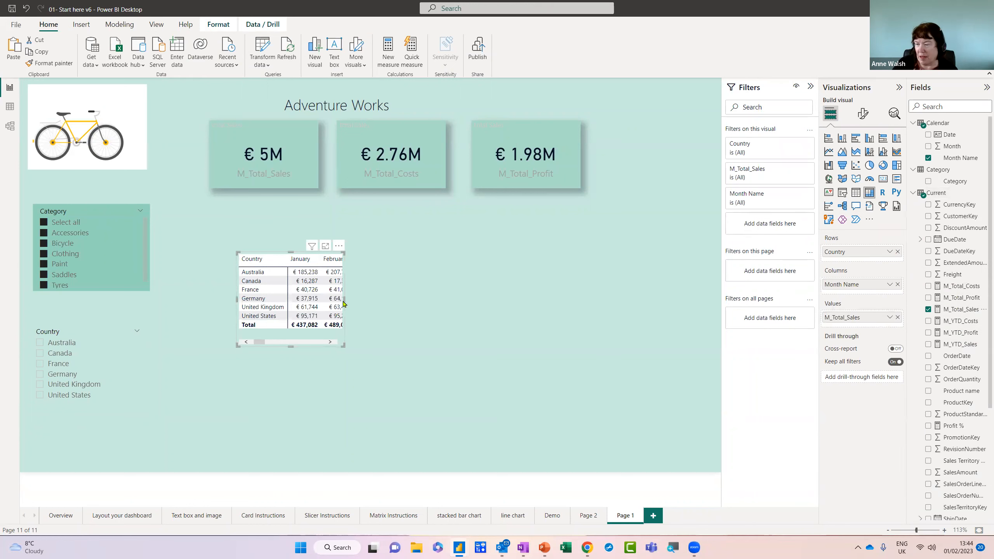
drag(346, 302, 638, 298)
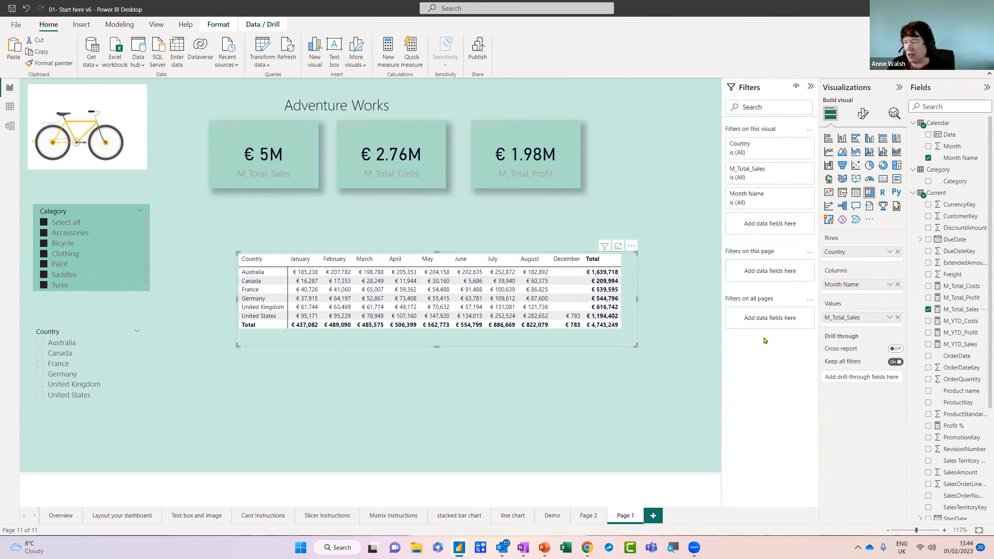
Step: Apply the default gradient background color to the M_Total_Sales values and widen the matrix slightly
click(890, 318)
mouse_move(910, 371)
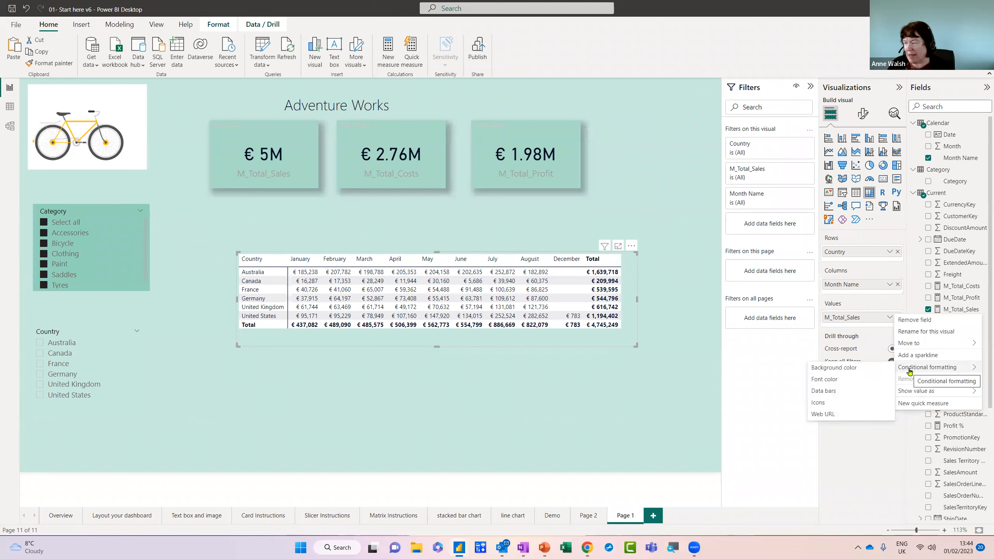
click(877, 368)
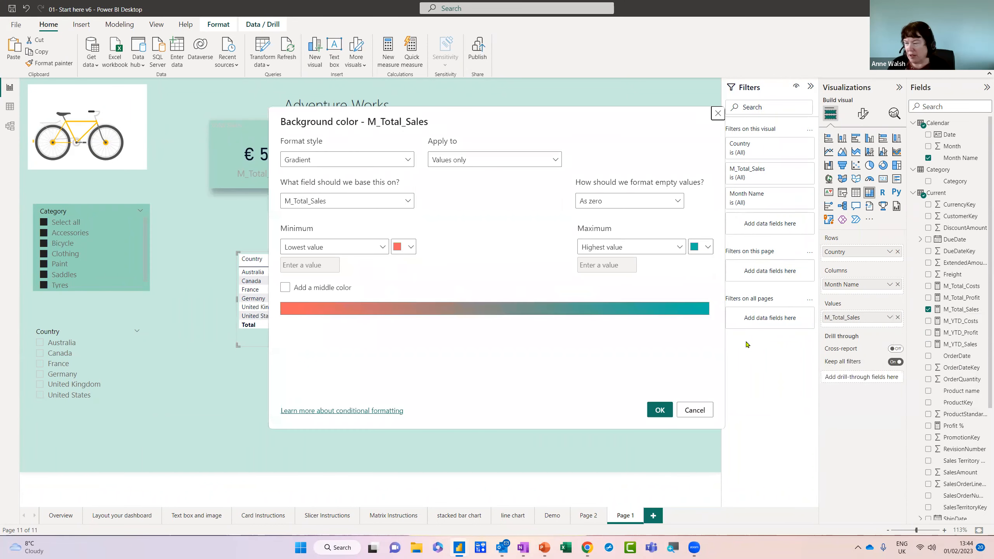
click(660, 410)
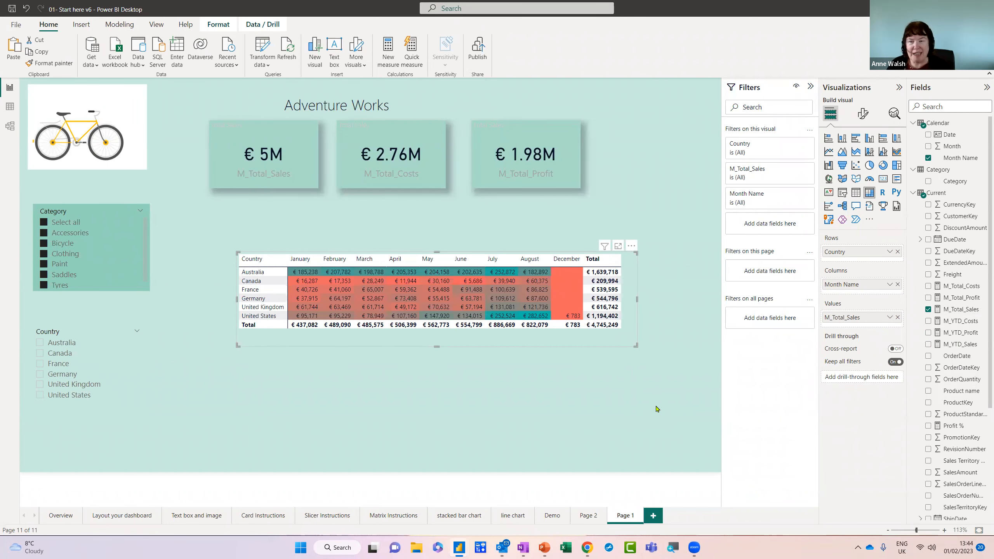
drag(636, 345, 657, 341)
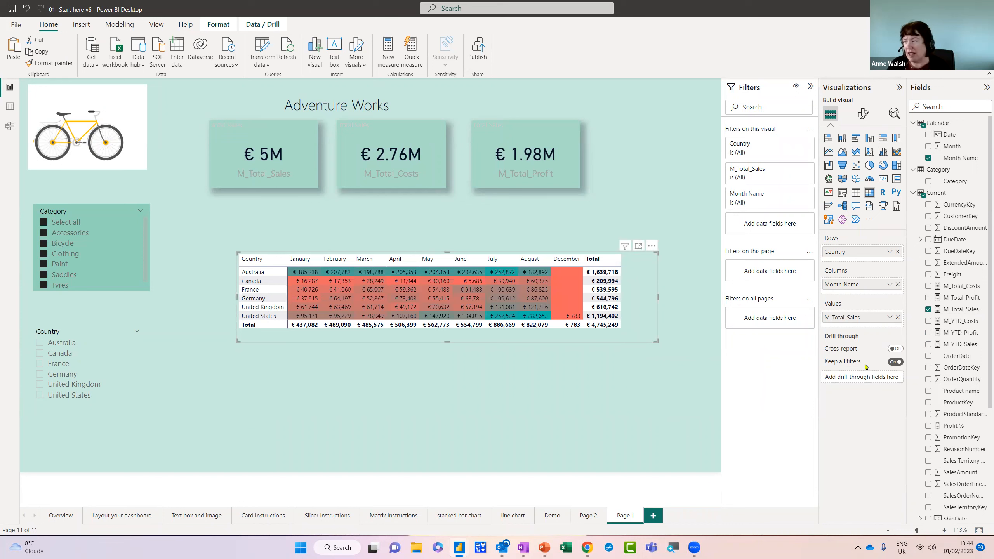
Step: Remove the background color conditional formatting from M_Total_Sales in the matrix
click(890, 319)
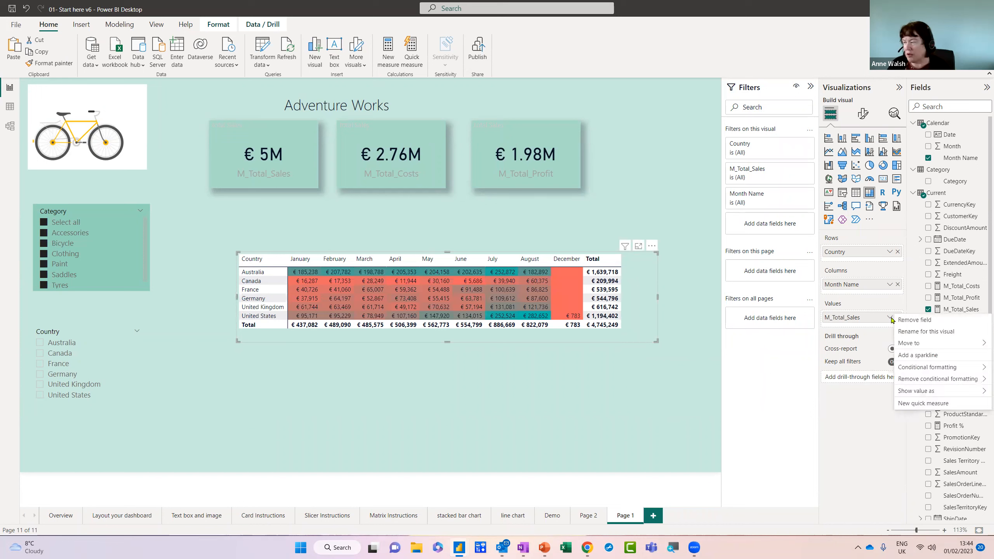
mouse_move(907, 380)
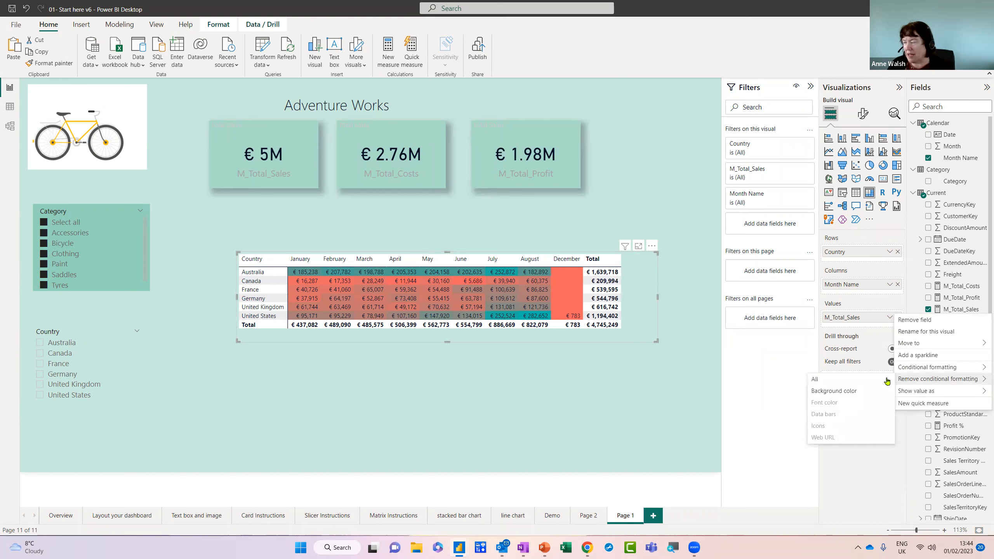
click(860, 391)
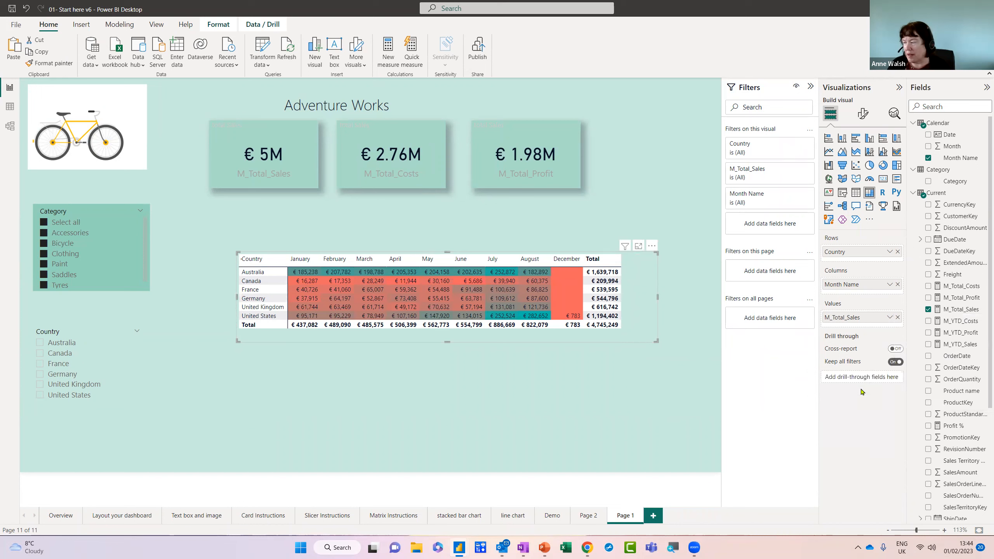
Step: Add data bars with the default settings to the M_Total_Sales values and make the matrix slightly taller
click(889, 318)
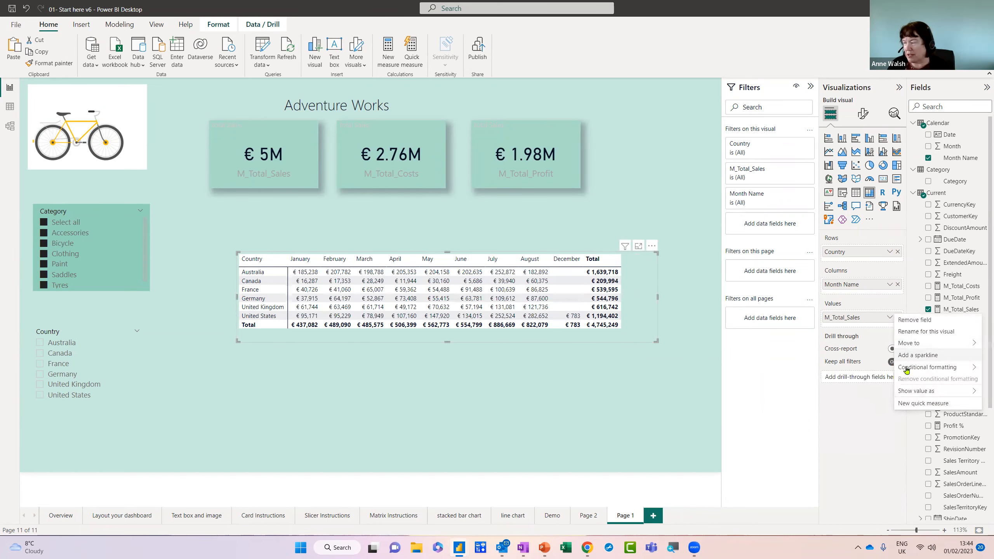
mouse_move(905, 368)
click(840, 393)
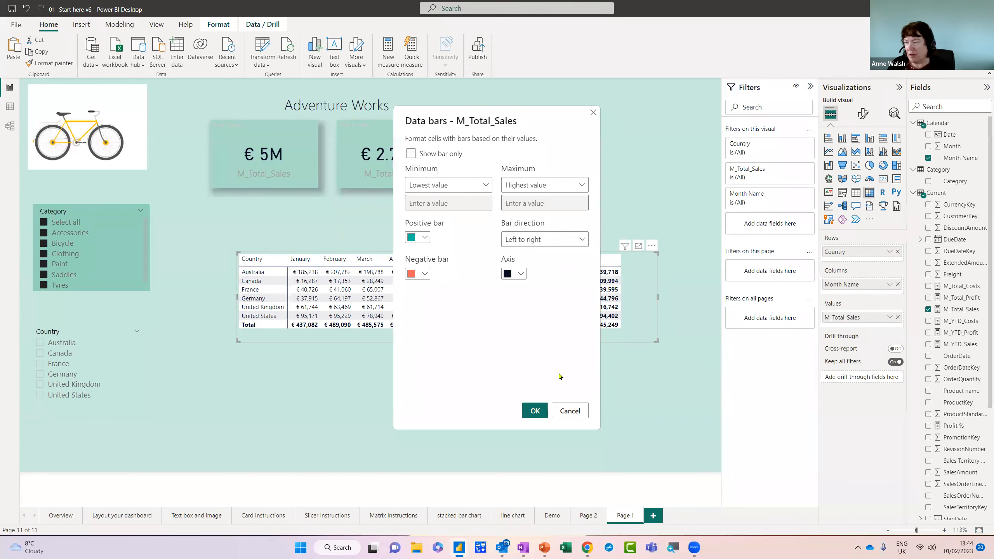
click(536, 412)
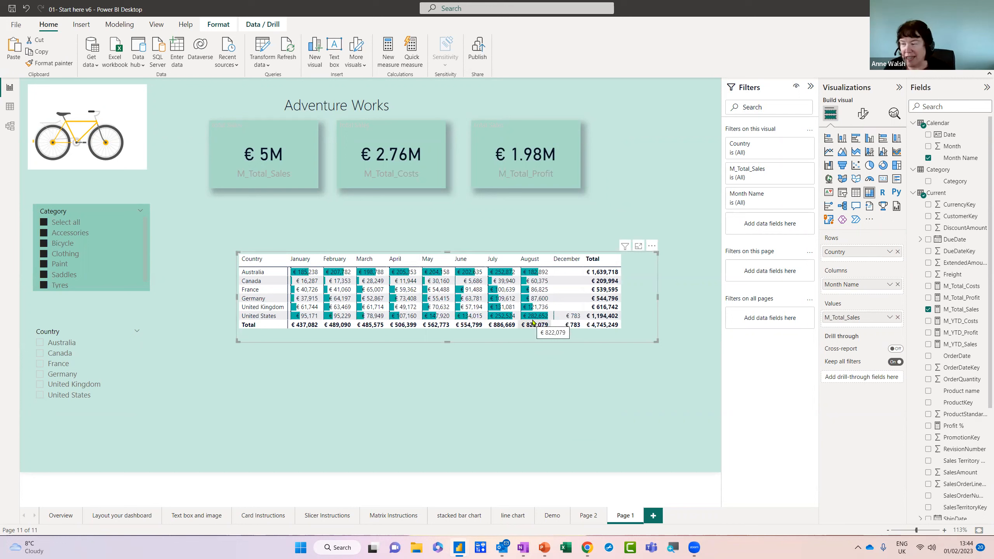
drag(447, 342, 447, 359)
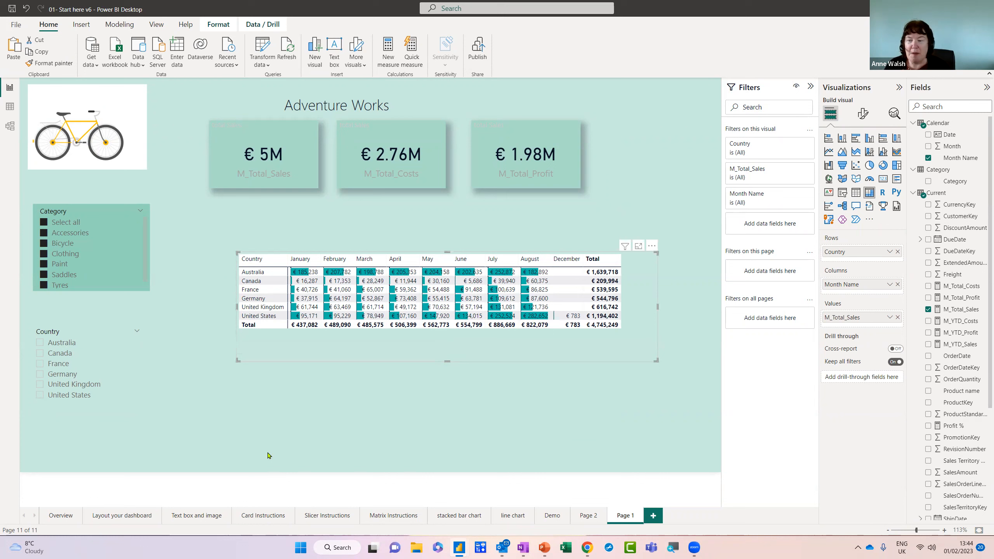
Step: Filter the cards and matrix with the Country slicer by Australia, Canada and finally France
click(40, 342)
click(41, 354)
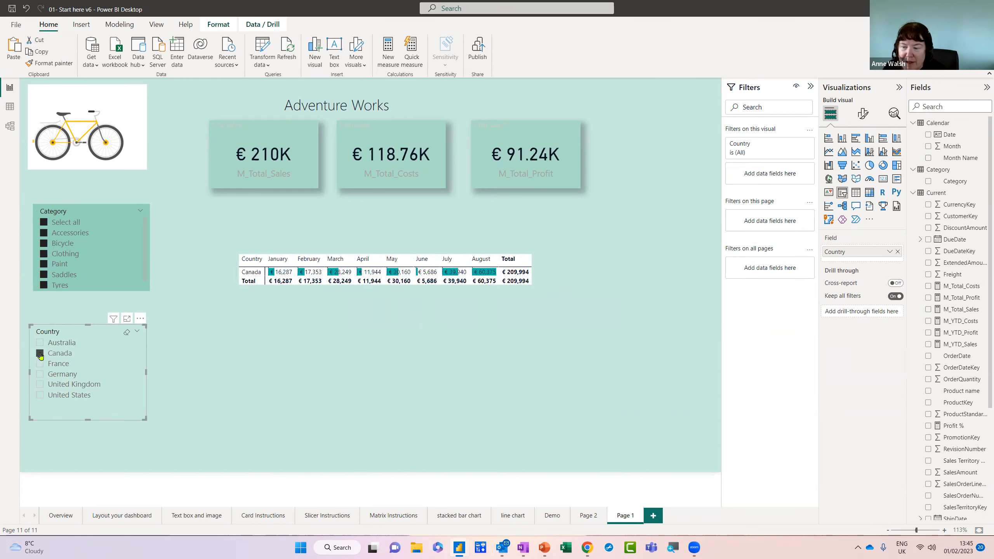
click(39, 365)
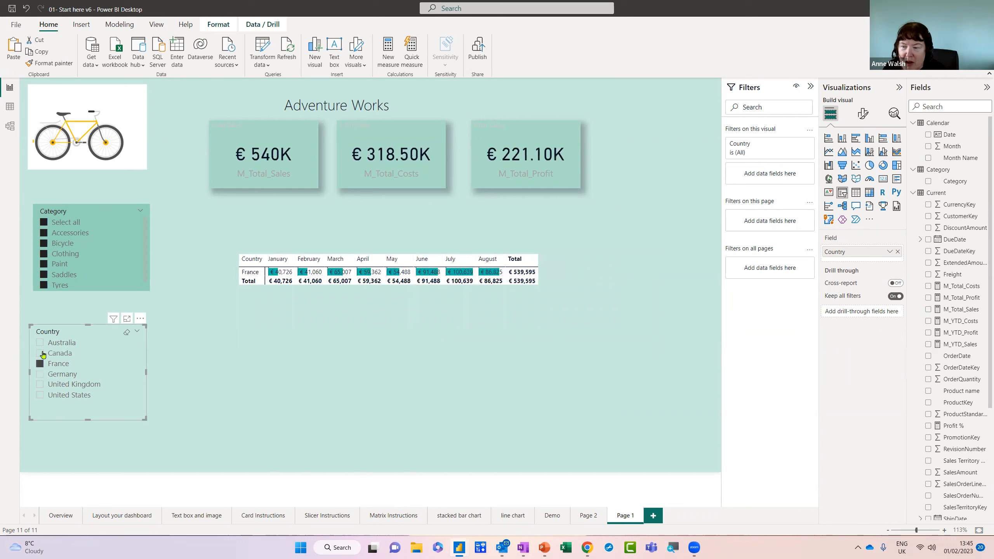
Step: Test the Category slicer by filtering on Bicycle and Saddles, and reselect all categories
click(44, 244)
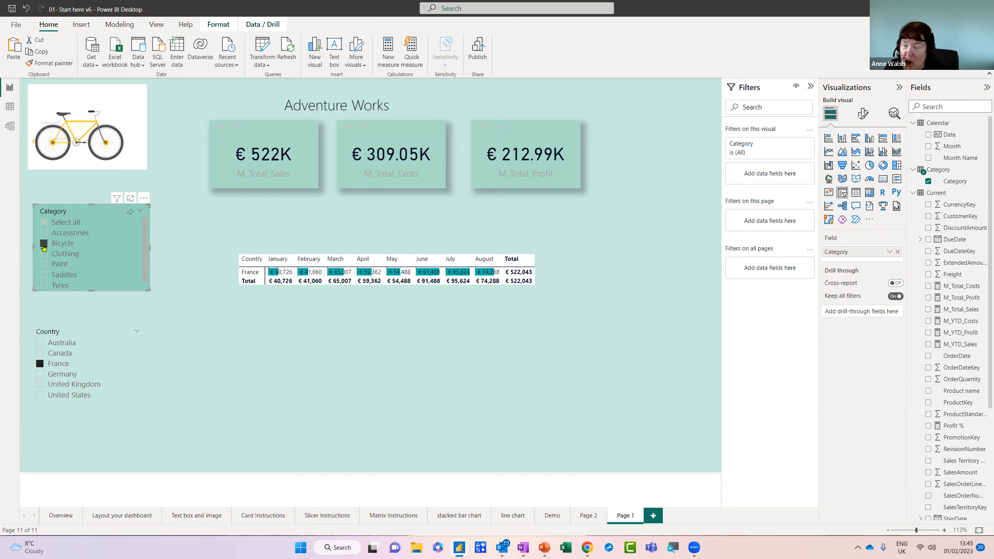
click(44, 279)
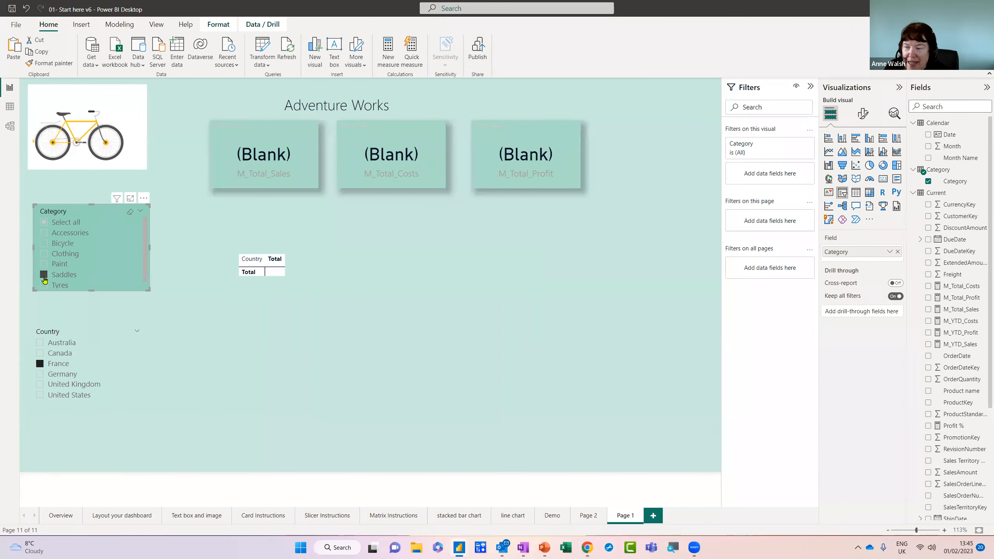
click(43, 222)
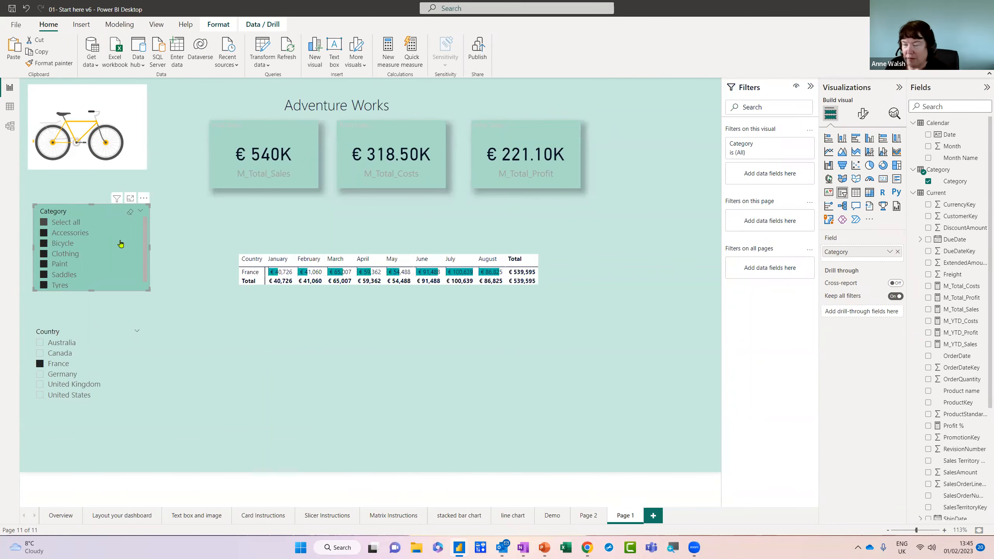
Step: Move the matrix up closer to the cards and reduce its height
drag(299, 257, 299, 242)
drag(443, 345, 449, 309)
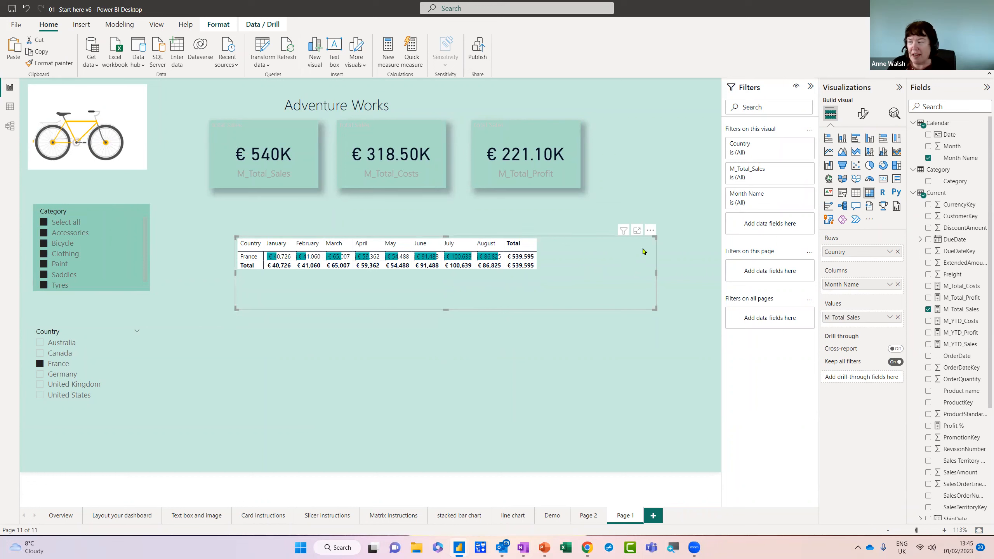
Step: Copy the matrix visual
right_click(644, 262)
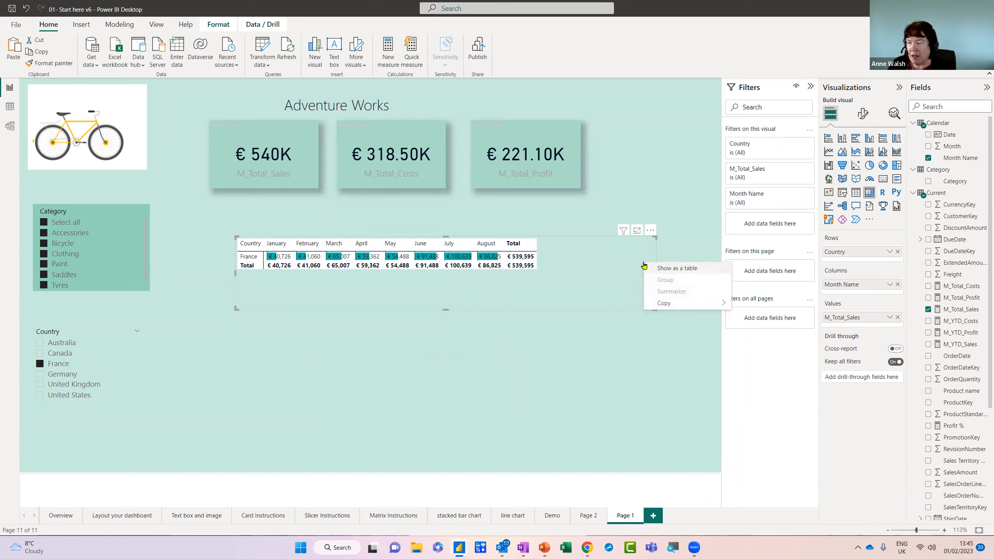
mouse_move(664, 304)
click(750, 302)
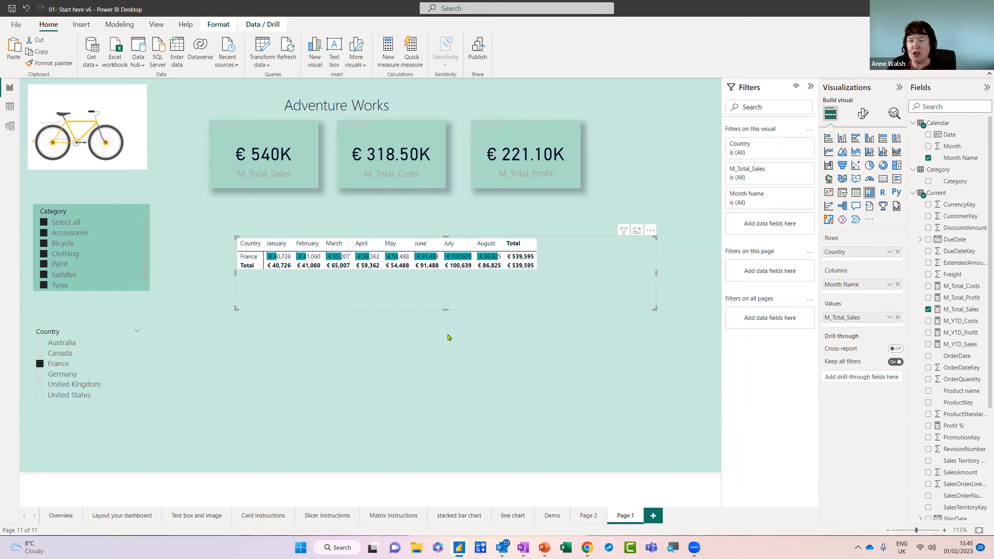
Step: Paste the copied matrix, clear the Country slicer selection, and position the copy below the original without overlap
key(ctrl+v)
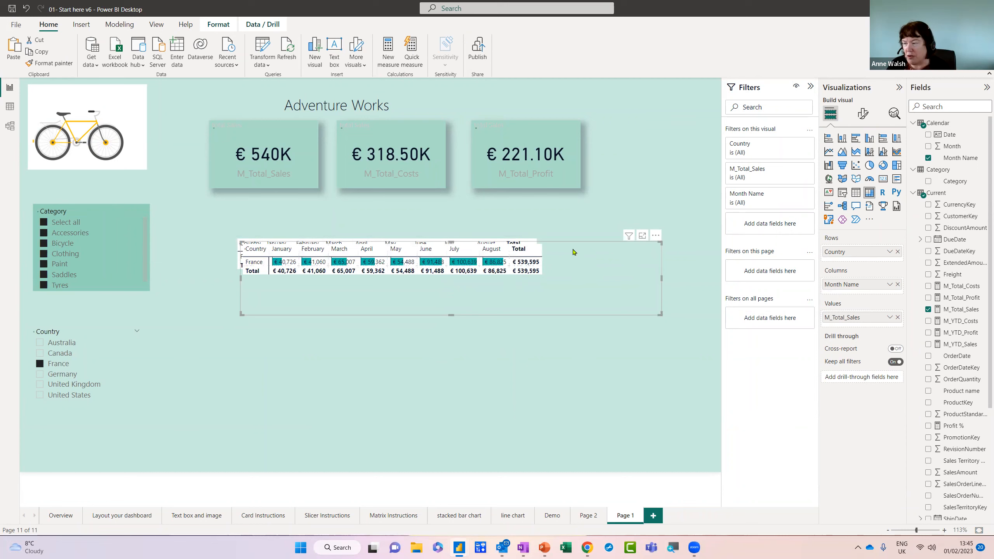
drag(569, 244, 561, 307)
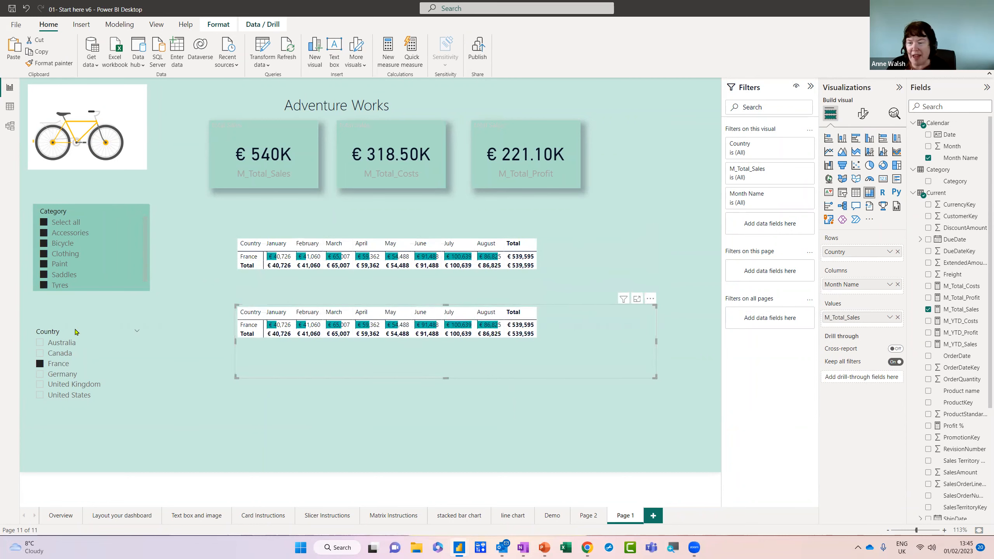
click(126, 334)
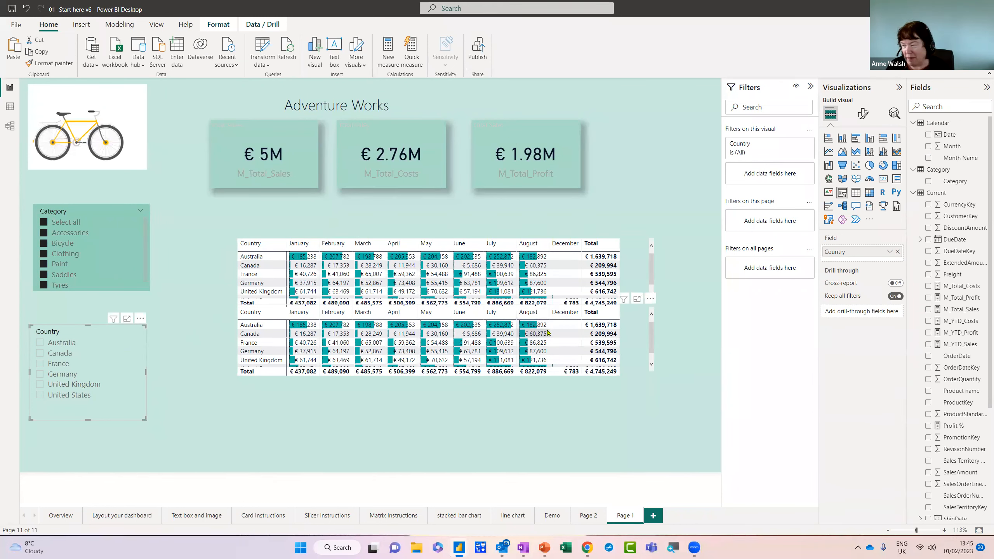
click(653, 351)
drag(646, 355, 644, 391)
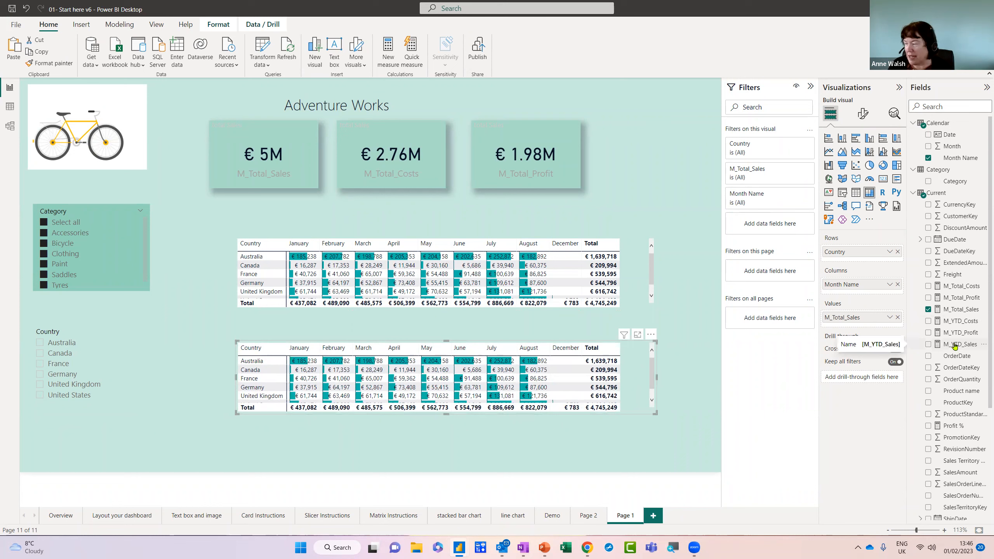
Step: Replace M_Total_Sales with M_YTD_Profit in the lower matrix's values and add data bars with the default settings
drag(955, 333, 866, 324)
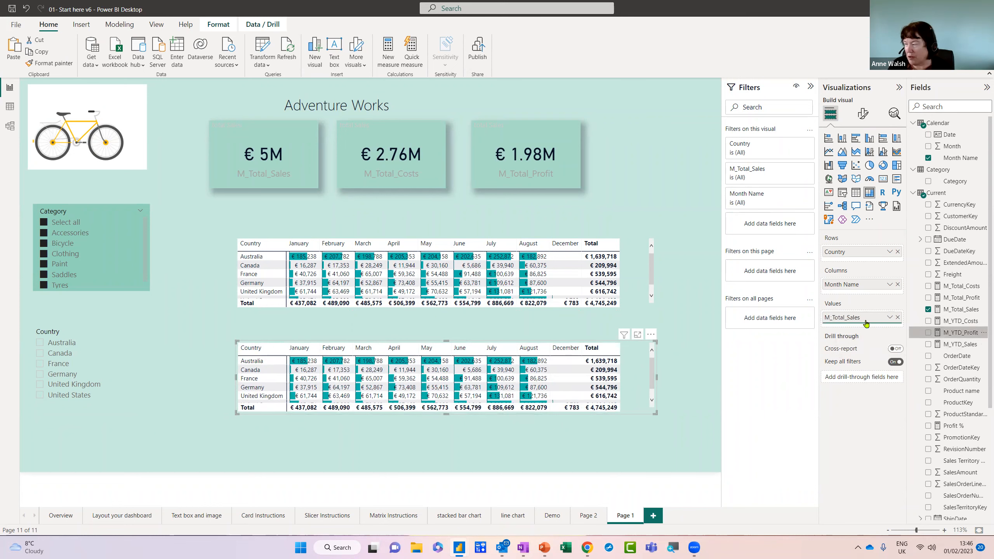
click(898, 318)
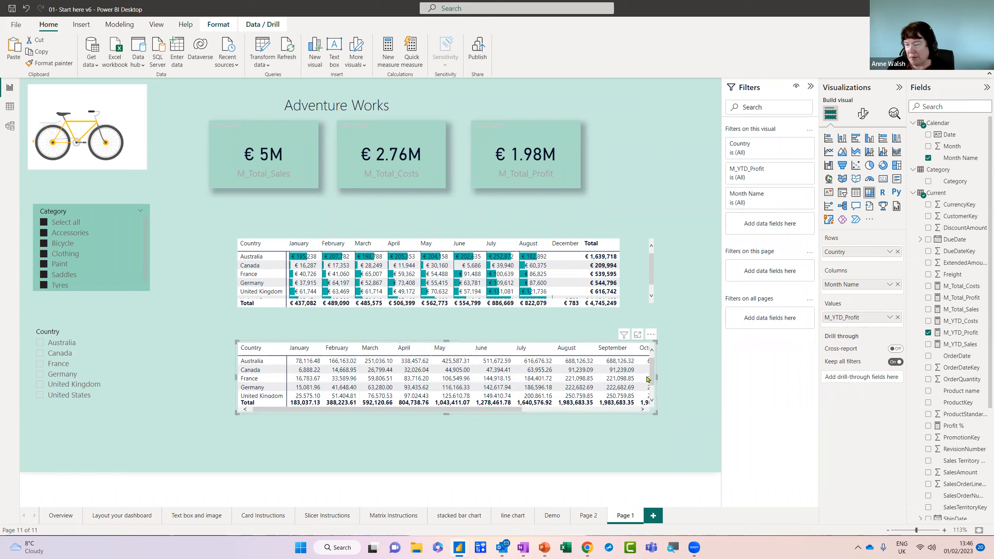
click(890, 318)
mouse_move(908, 366)
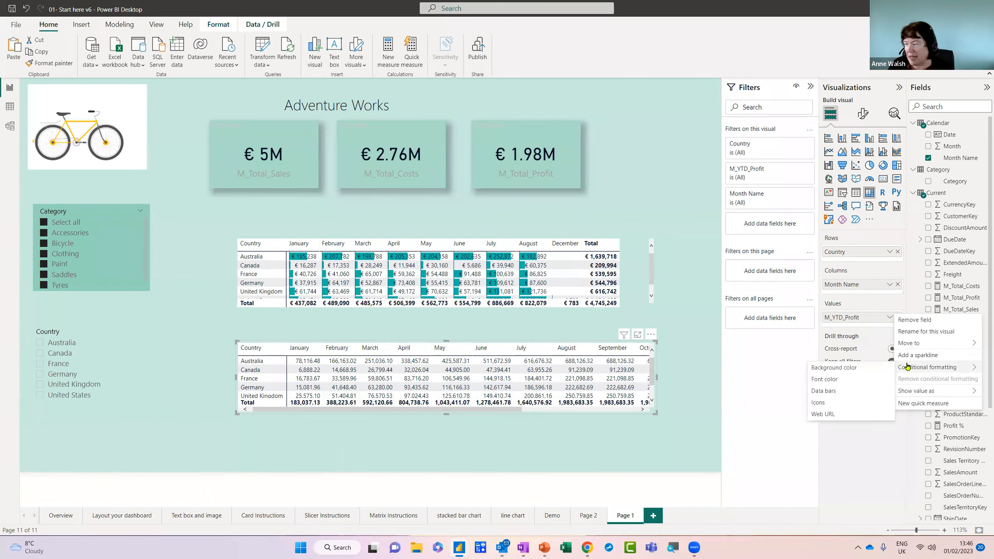
click(834, 391)
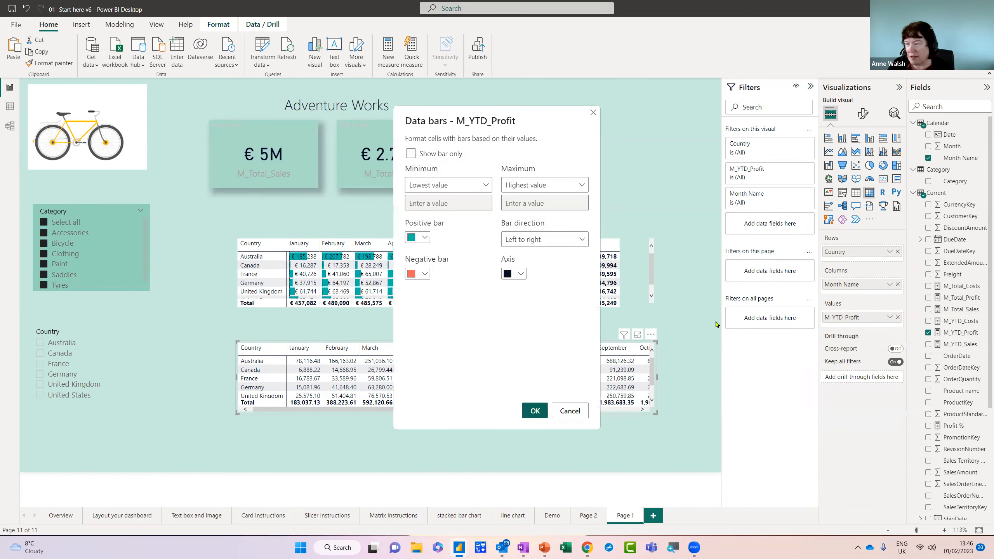
click(535, 411)
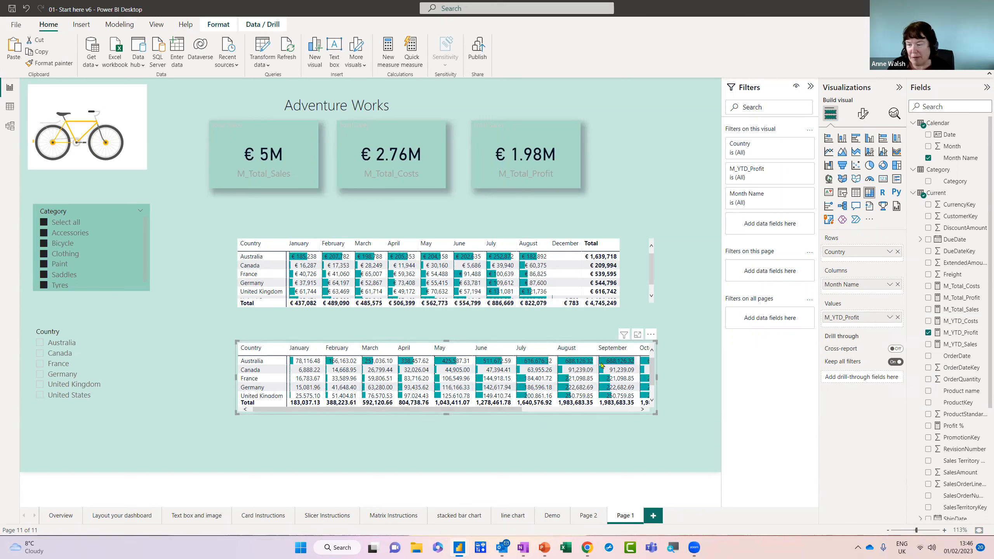
Step: Shift the lower matrix slightly up and to the left, and widen it a little
drag(429, 345, 420, 340)
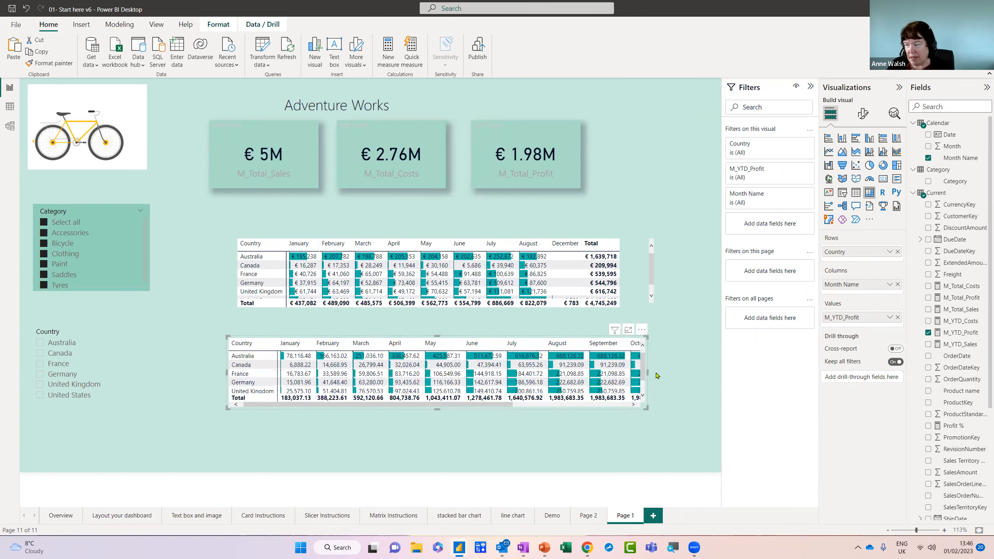
drag(648, 373, 657, 374)
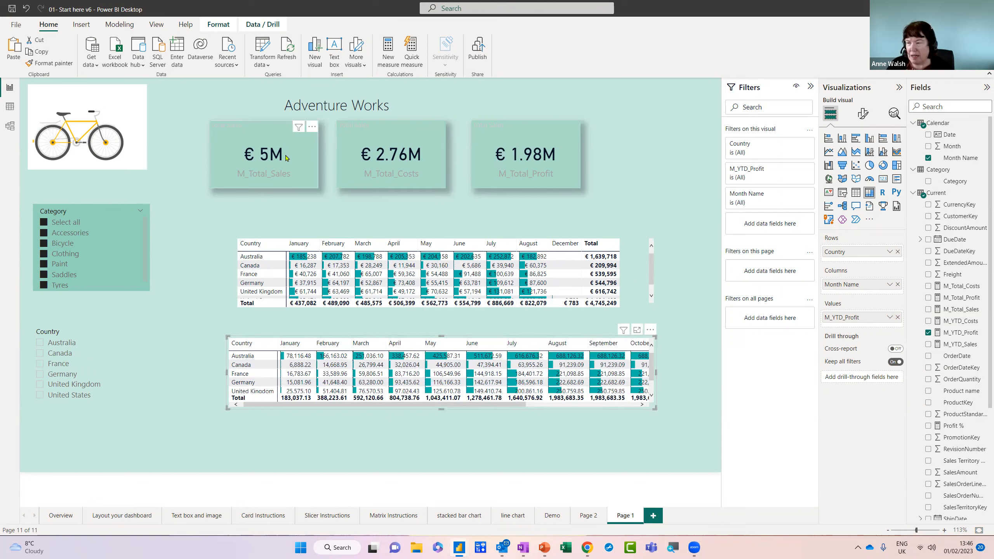
Step: Move the Total Sales, Total Costs and Total Profit cards slightly down, away from the Adventure Works title
drag(284, 172, 283, 188)
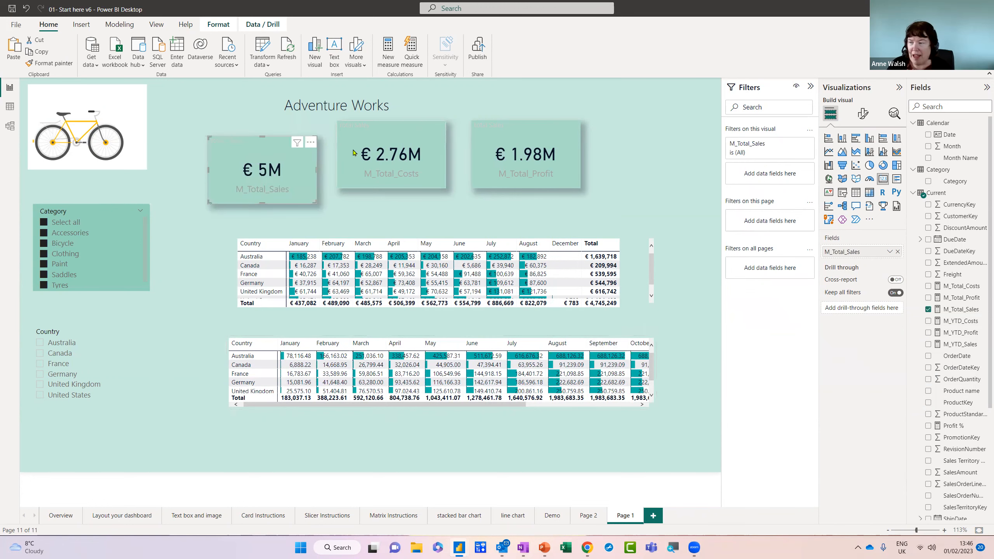
drag(392, 164, 395, 179)
drag(497, 141, 496, 156)
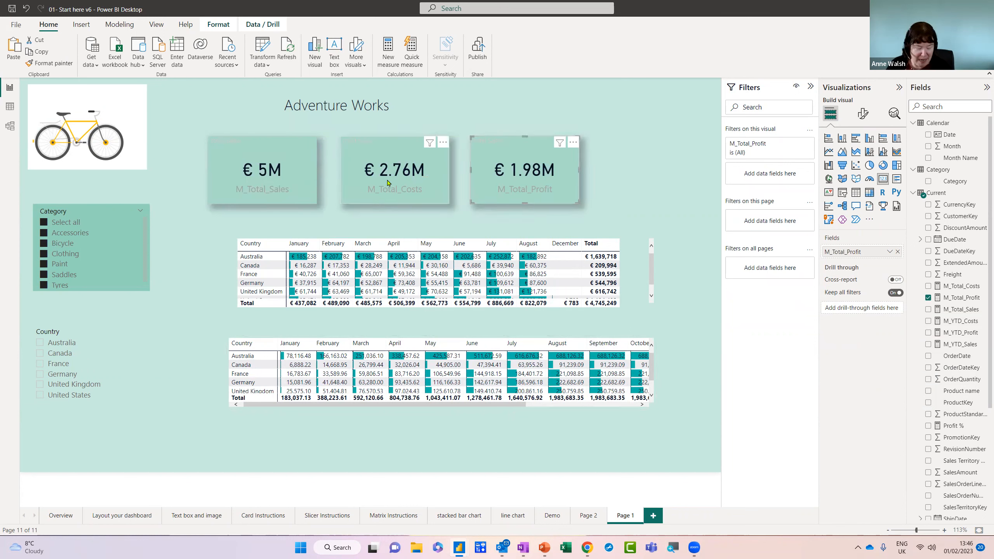
Step: Align the tops of the three cards and distribute them horizontally
ctrl+click(302, 170)
ctrl+click(380, 151)
ctrl+click(487, 155)
ctrl+click(487, 154)
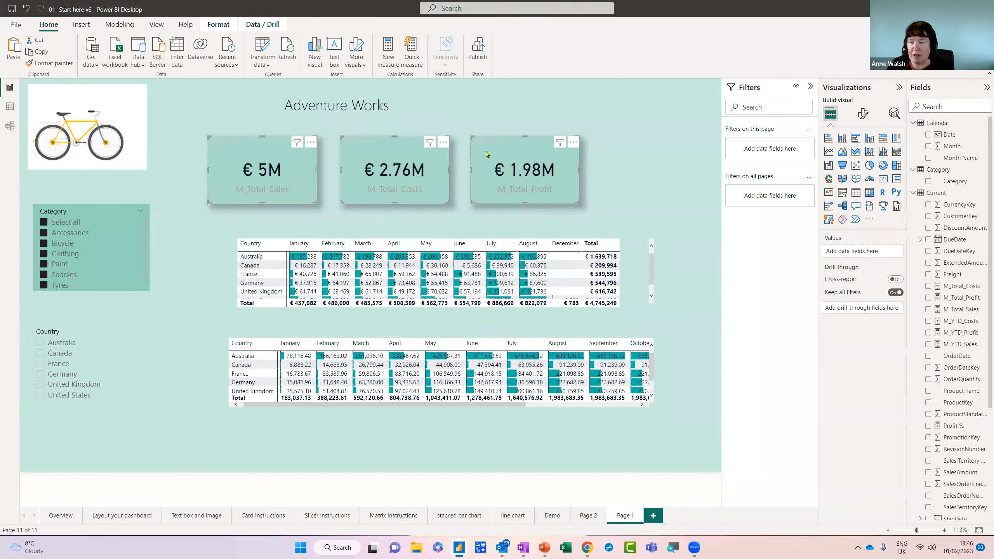
click(217, 25)
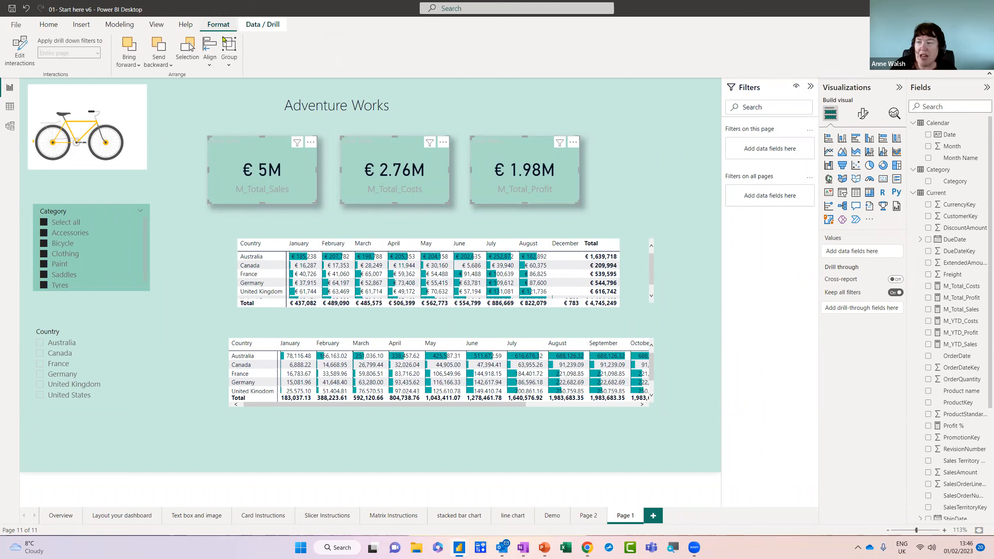
click(211, 66)
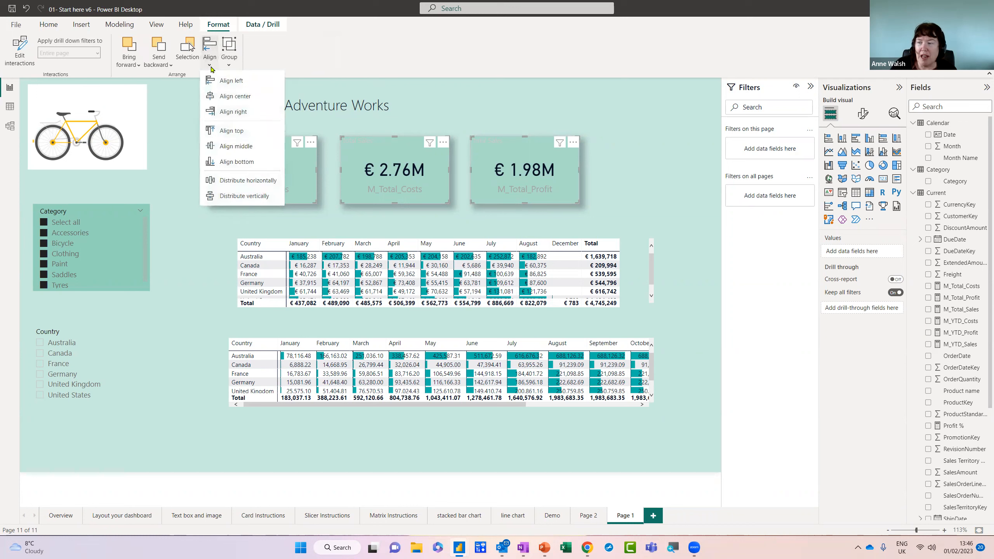
click(232, 133)
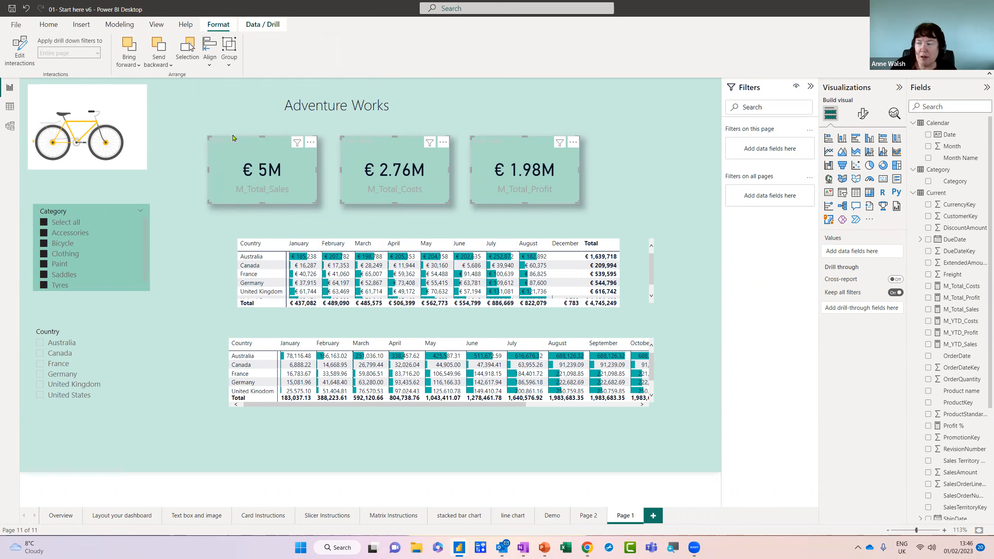
click(211, 66)
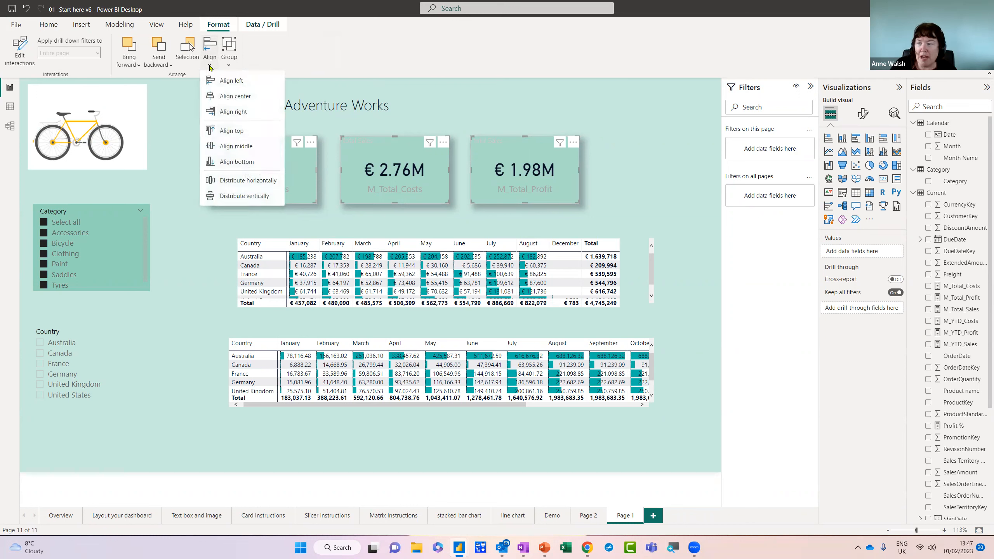
click(235, 181)
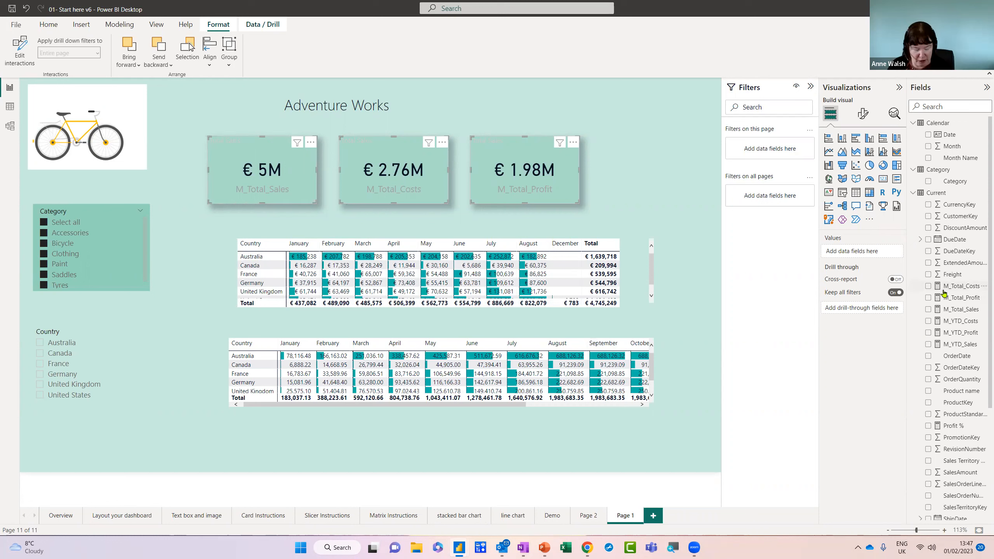
mouse_move(949, 281)
mouse_down()
mouse_move(931, 356)
mouse_move(990, 321)
mouse_up()
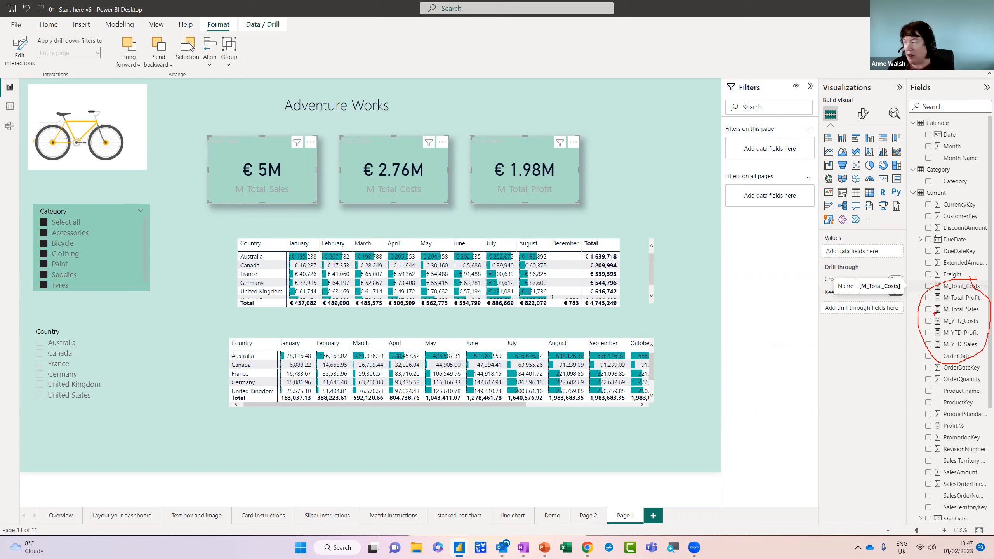
key(Escape)
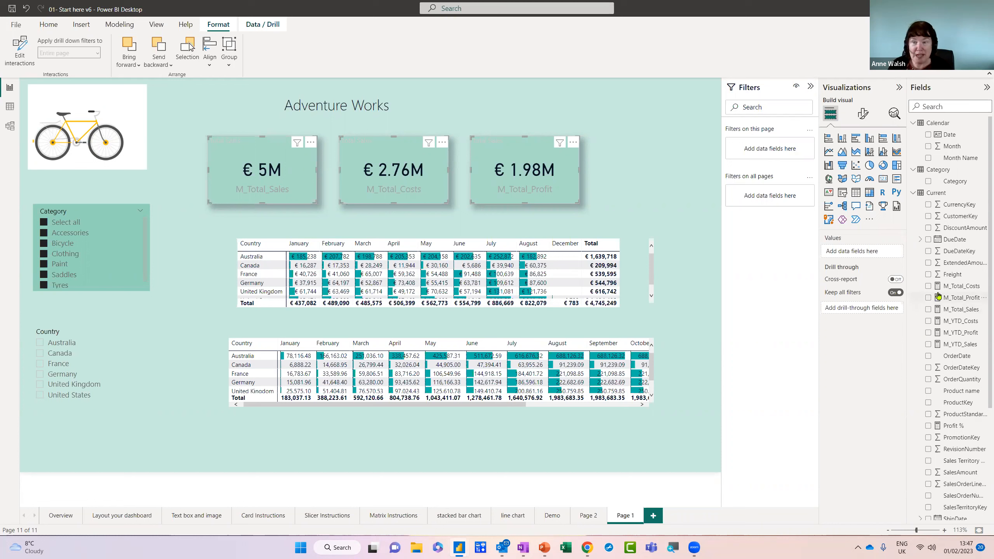
click(915, 194)
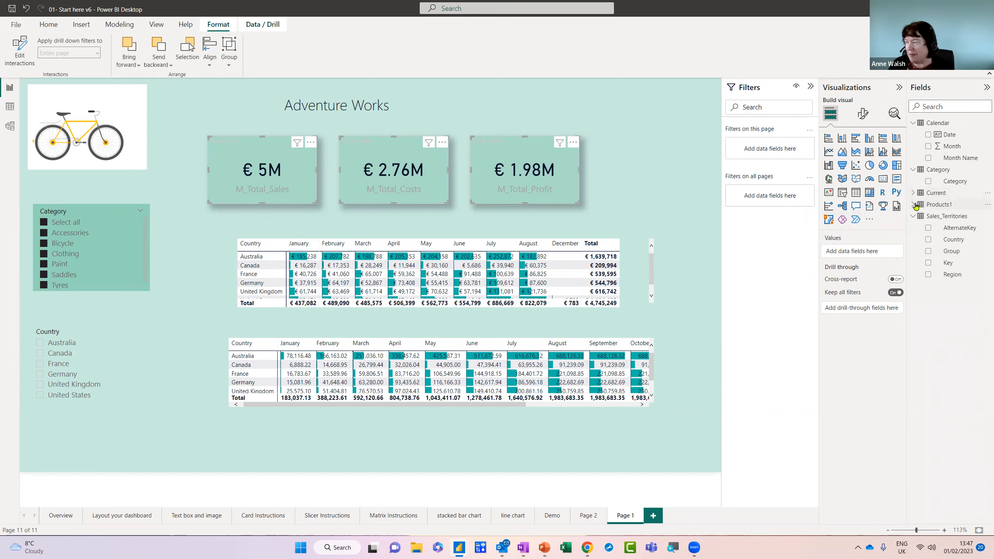
click(914, 193)
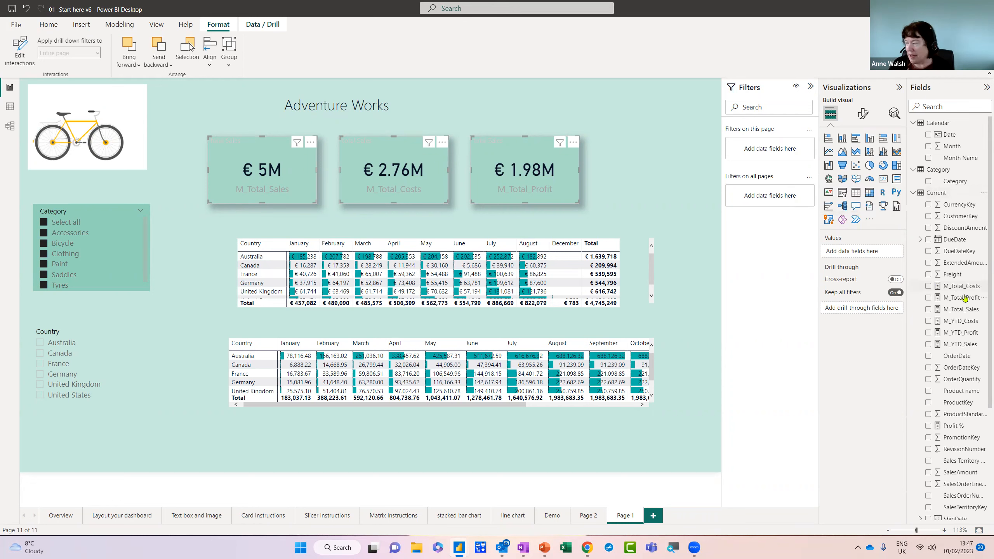
scroll(965, 298, down, 4)
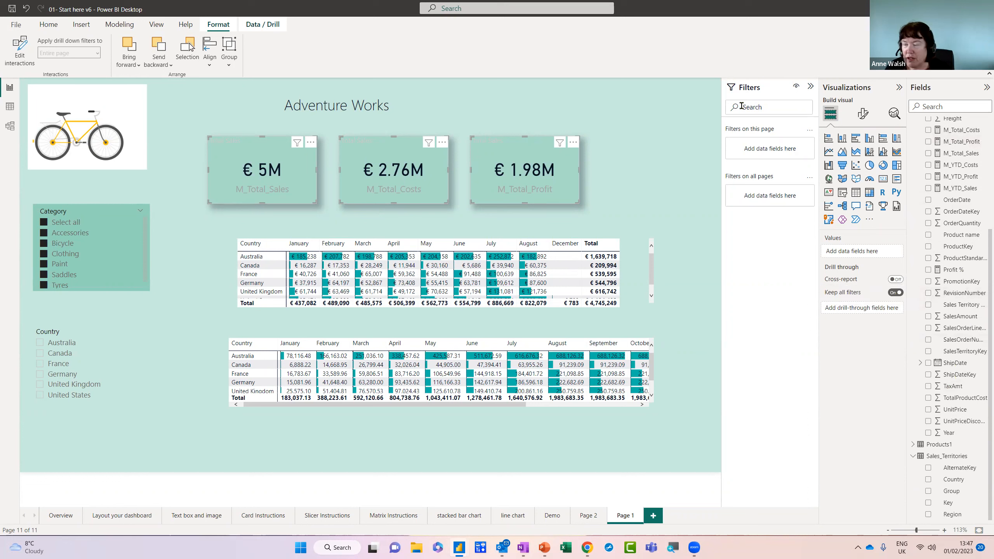
Step: Create a new measure and name it Total Tax
click(49, 26)
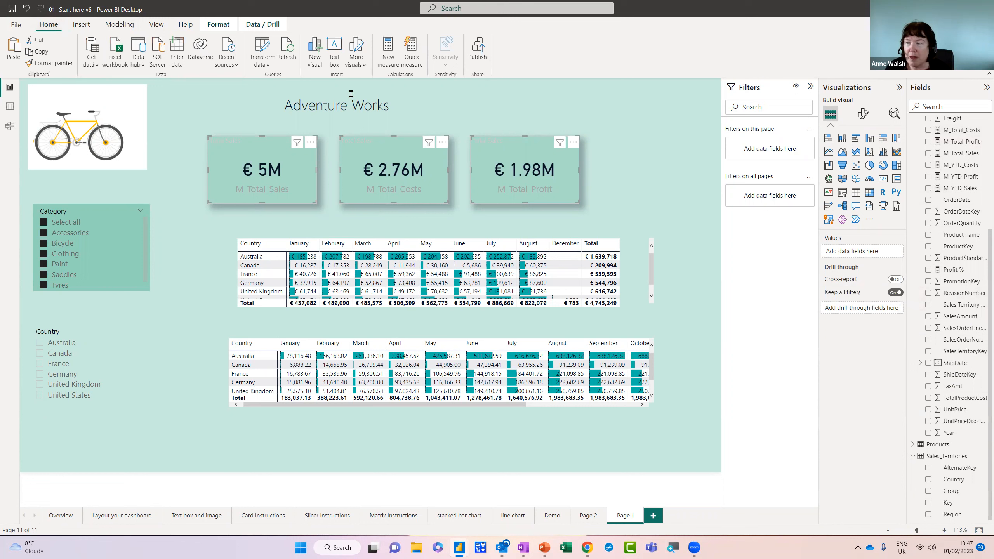
click(387, 59)
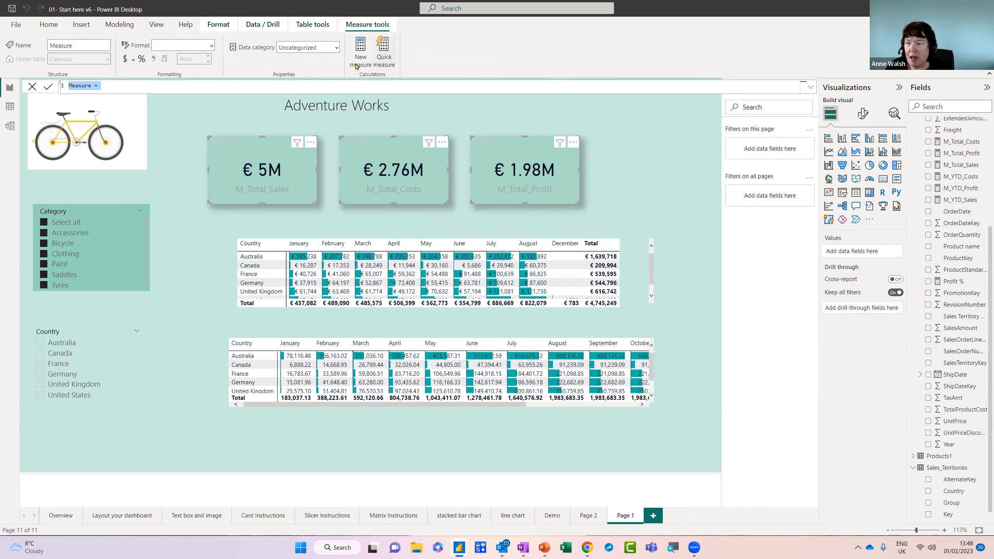
click(91, 84)
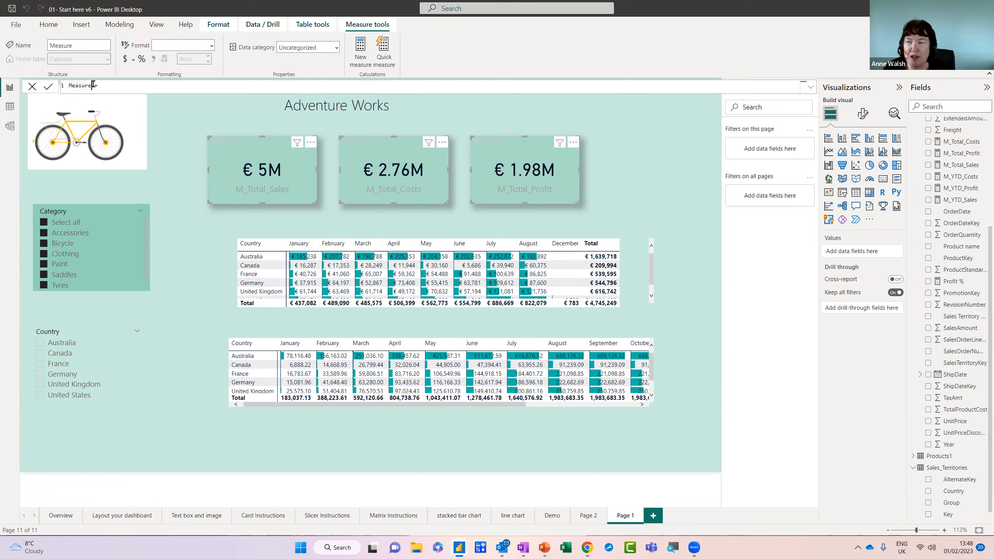
double_click(68, 87)
text(Total Tax=)
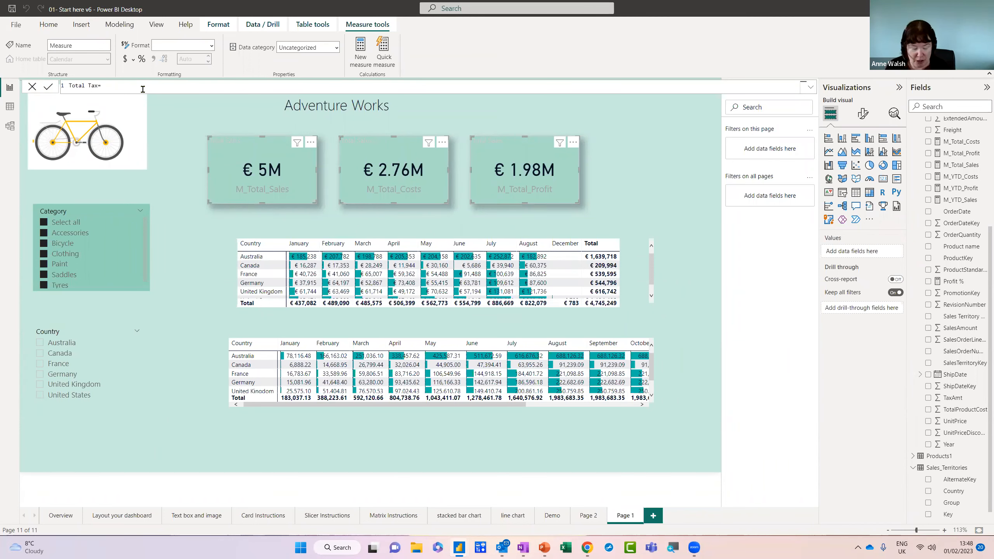
Step: Complete the Total Tax measure formula so that it sums the TaxAmt column of the Current table
text( sum)
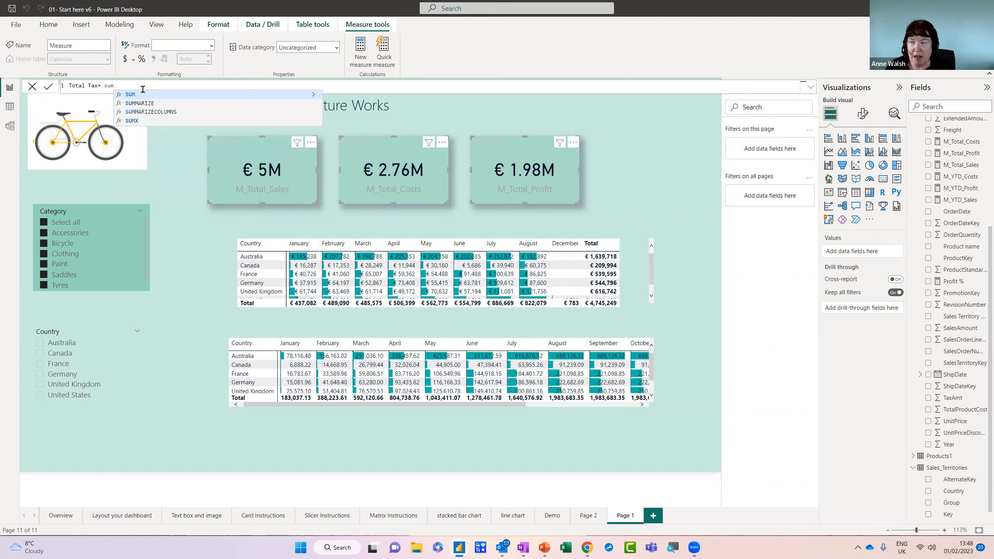
click(143, 95)
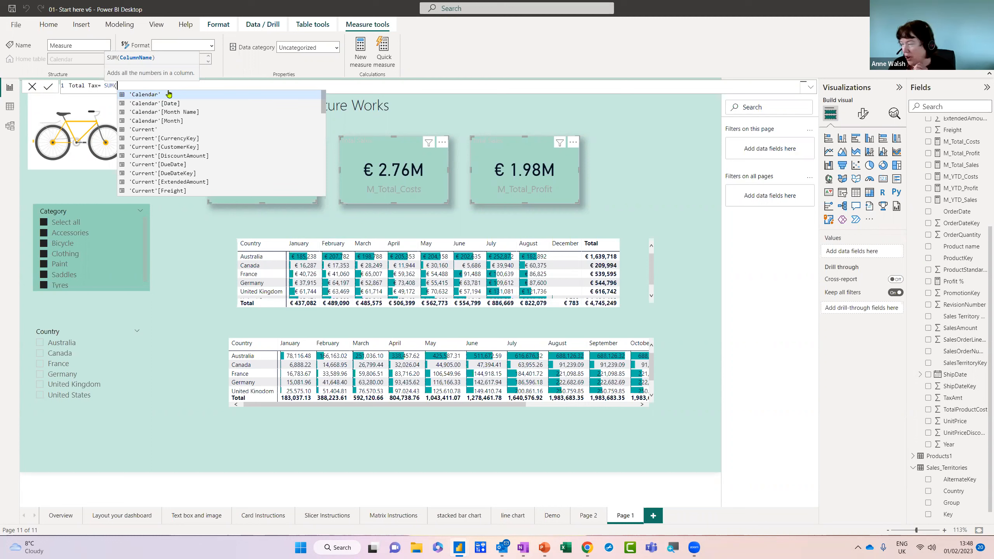
scroll(980, 236, up, 5)
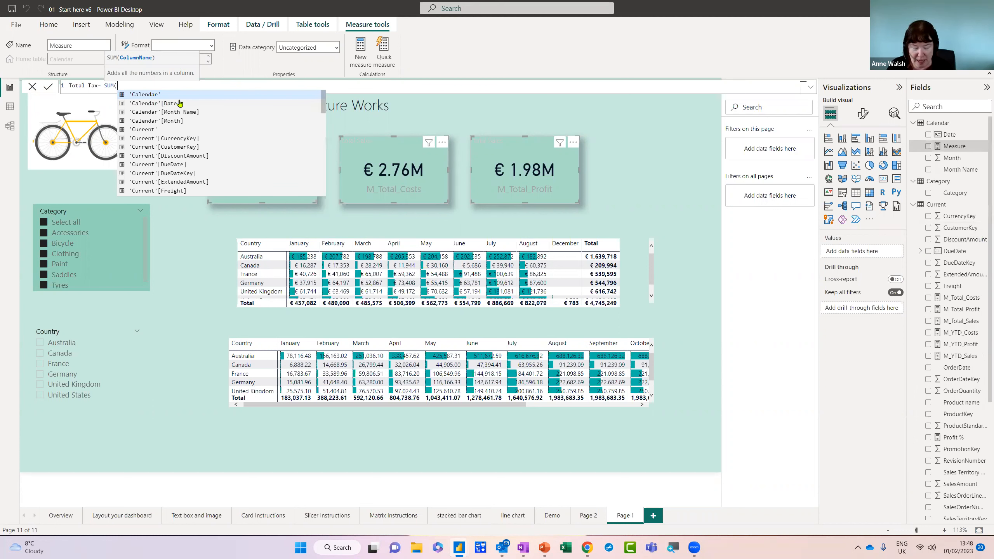
text(curr)
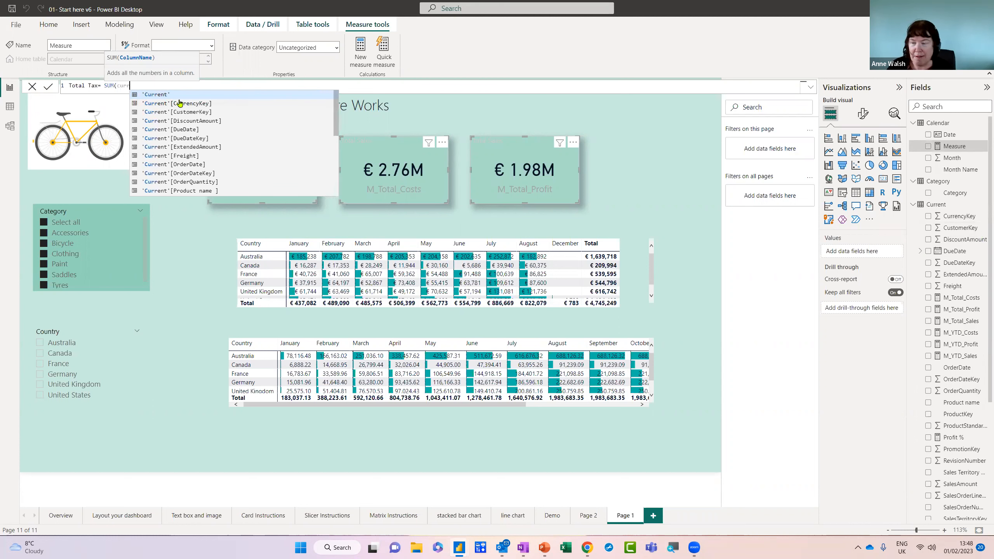
scroll(239, 122, down, 3)
scroll(240, 123, down, 3)
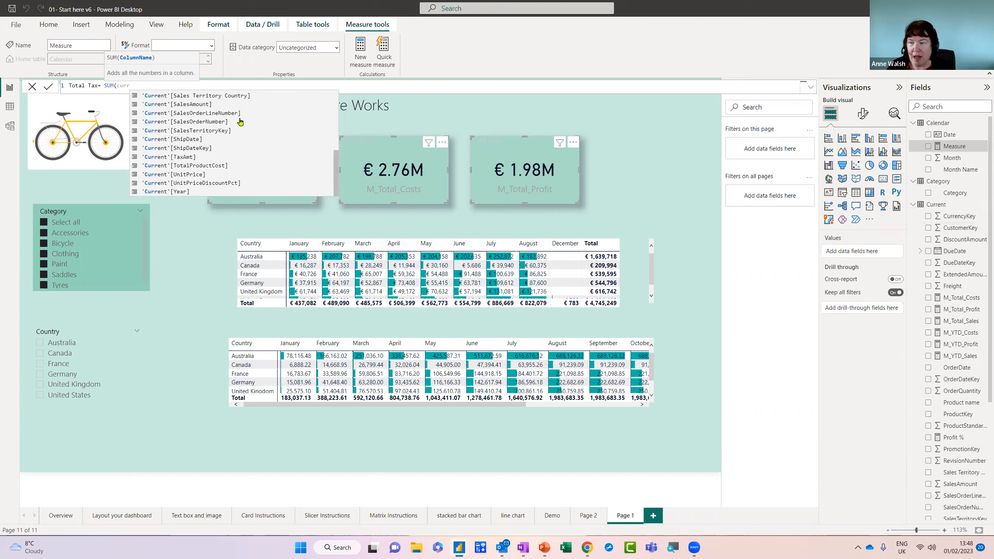
click(194, 157)
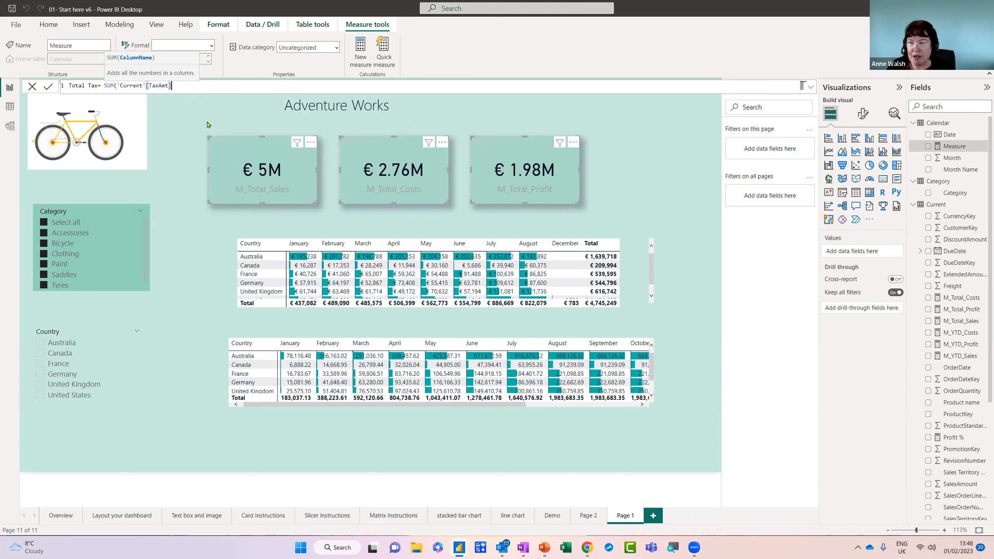
text())
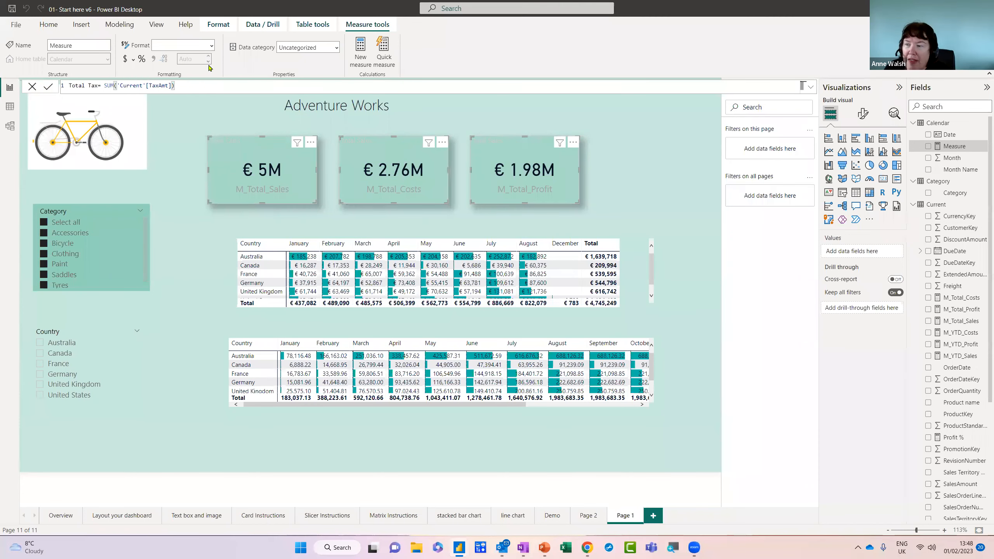
Step: Format the Total Tax measure as Currency and return to the report page
click(212, 47)
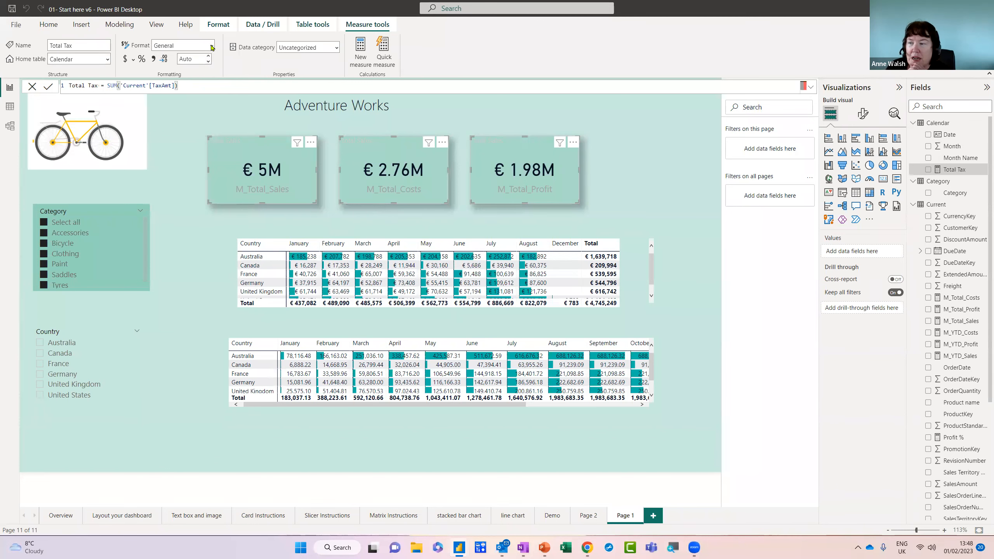
click(211, 45)
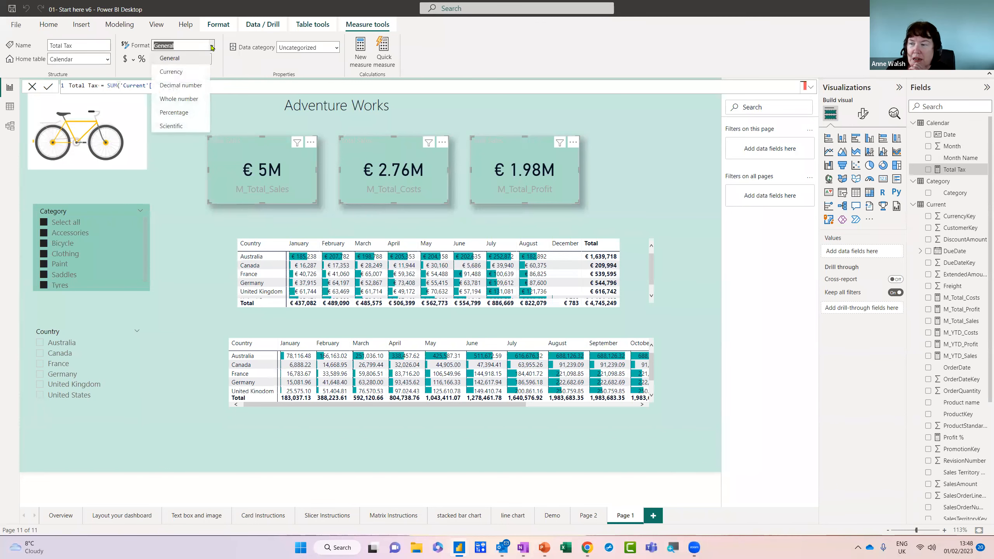
click(183, 73)
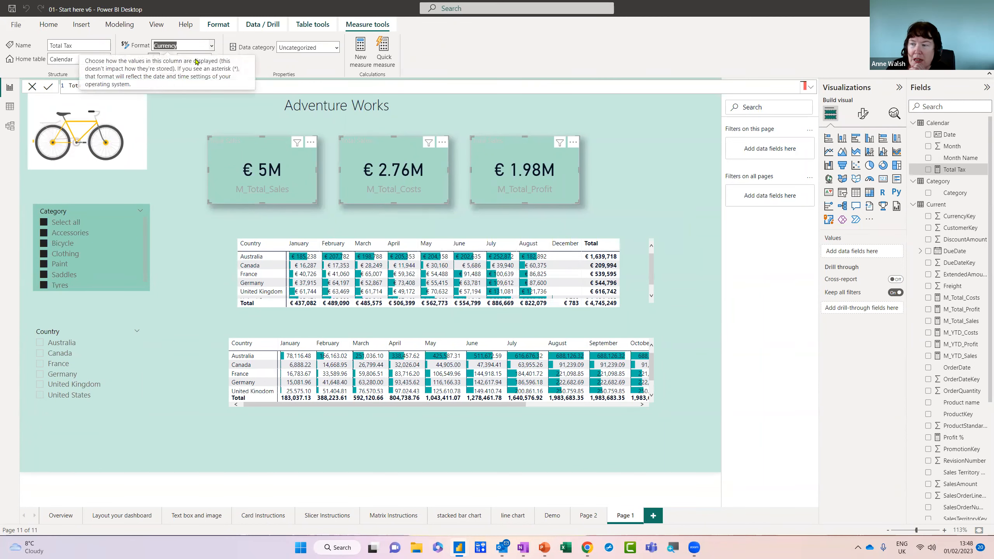
click(269, 61)
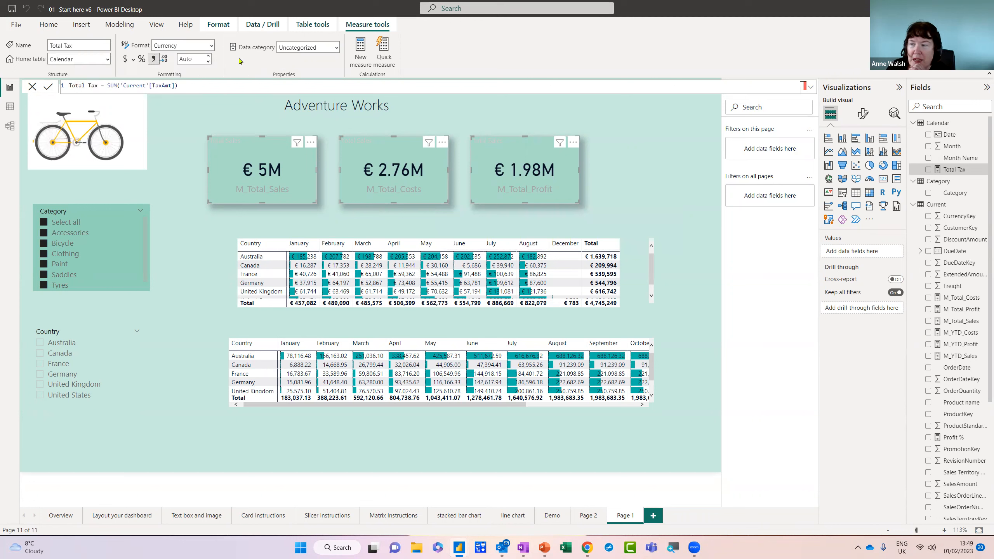
click(197, 59)
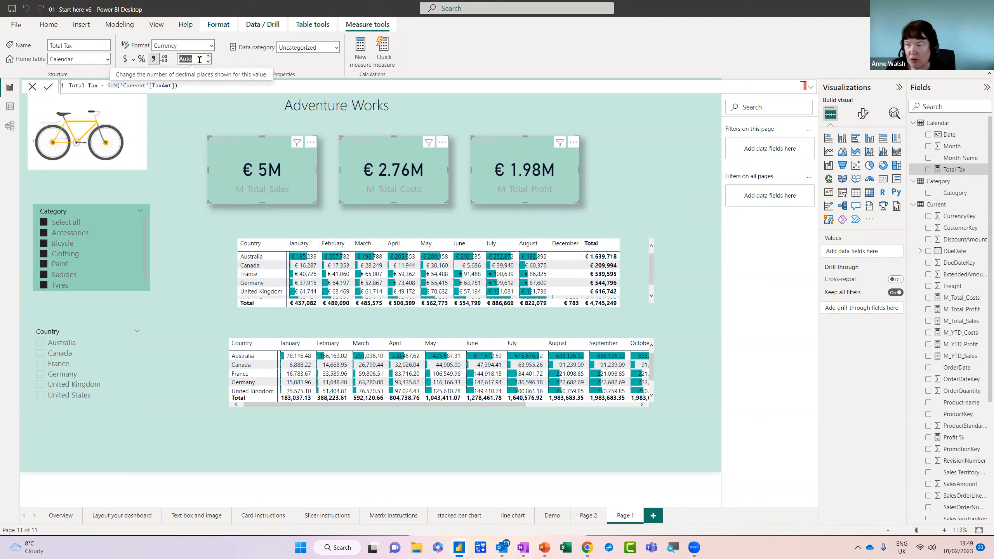
click(184, 138)
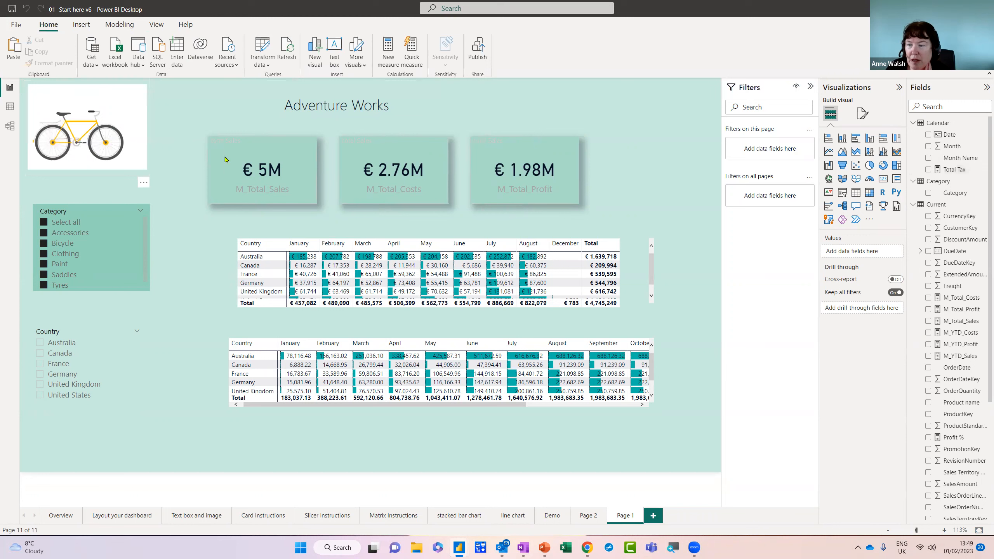